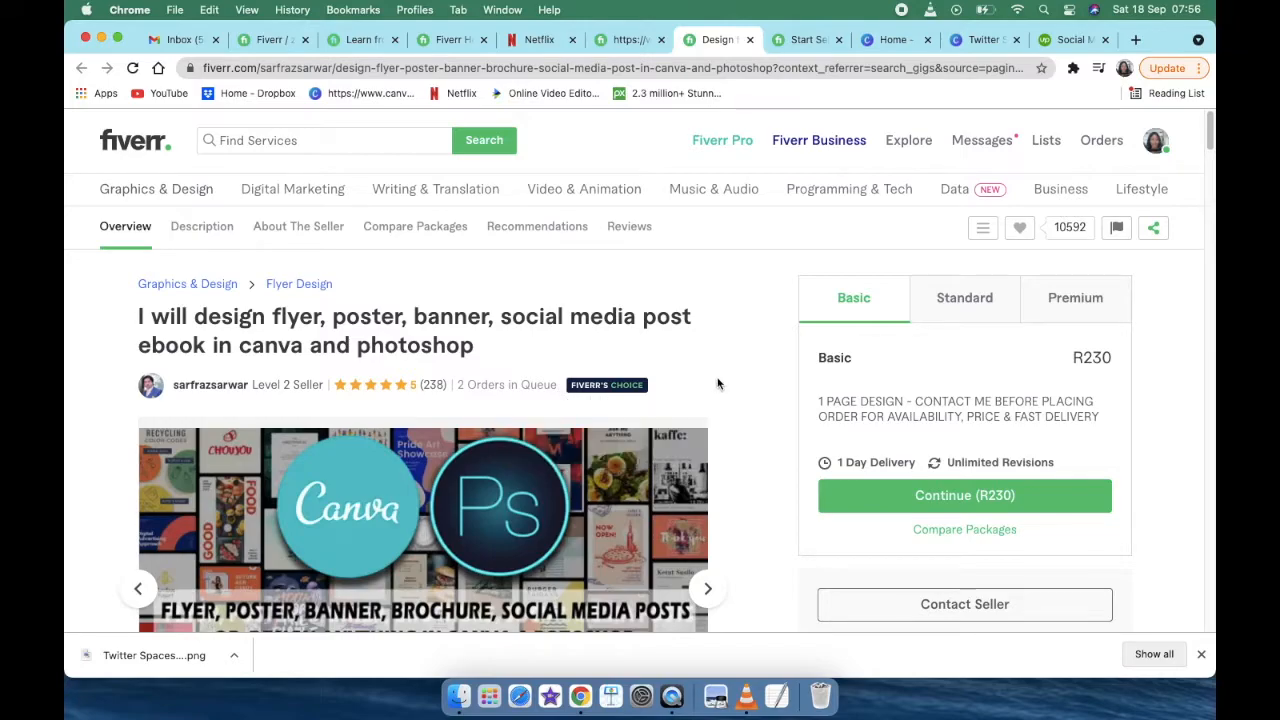
Step: Switch to Canva and create a blank Flyer (Landscape) design
scroll(745, 435, "down", 1)
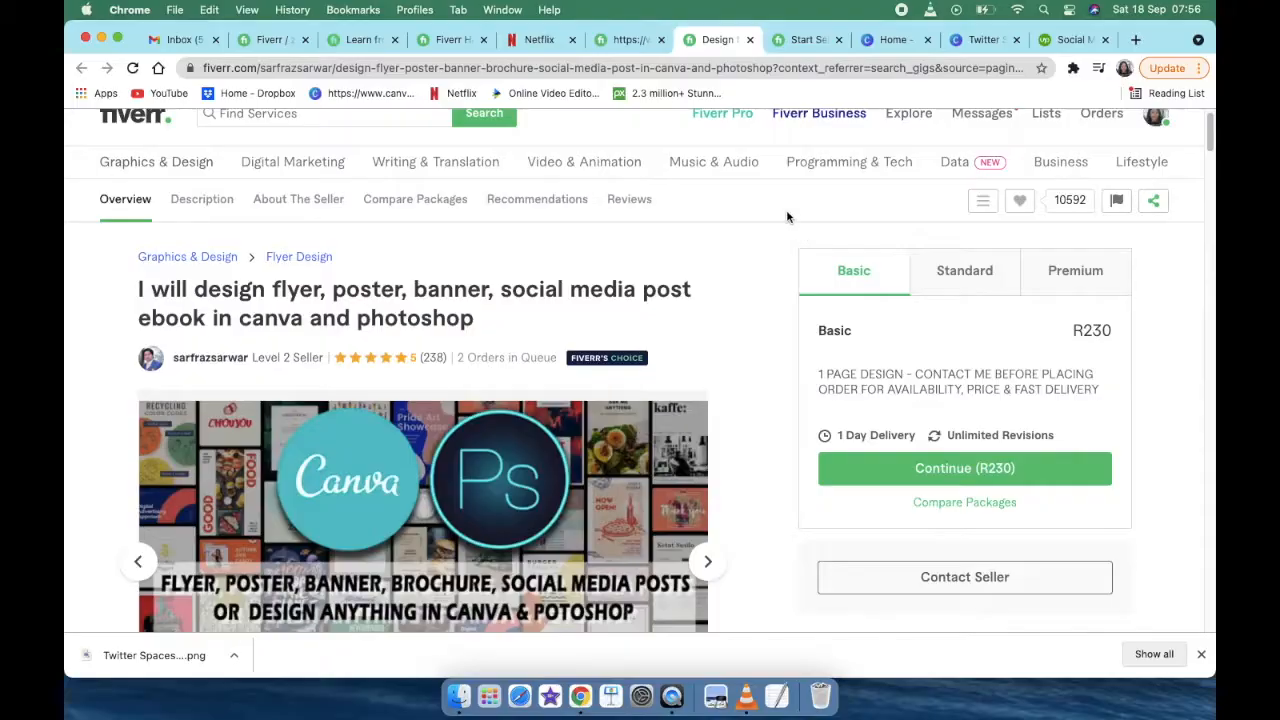
left_click(895, 41)
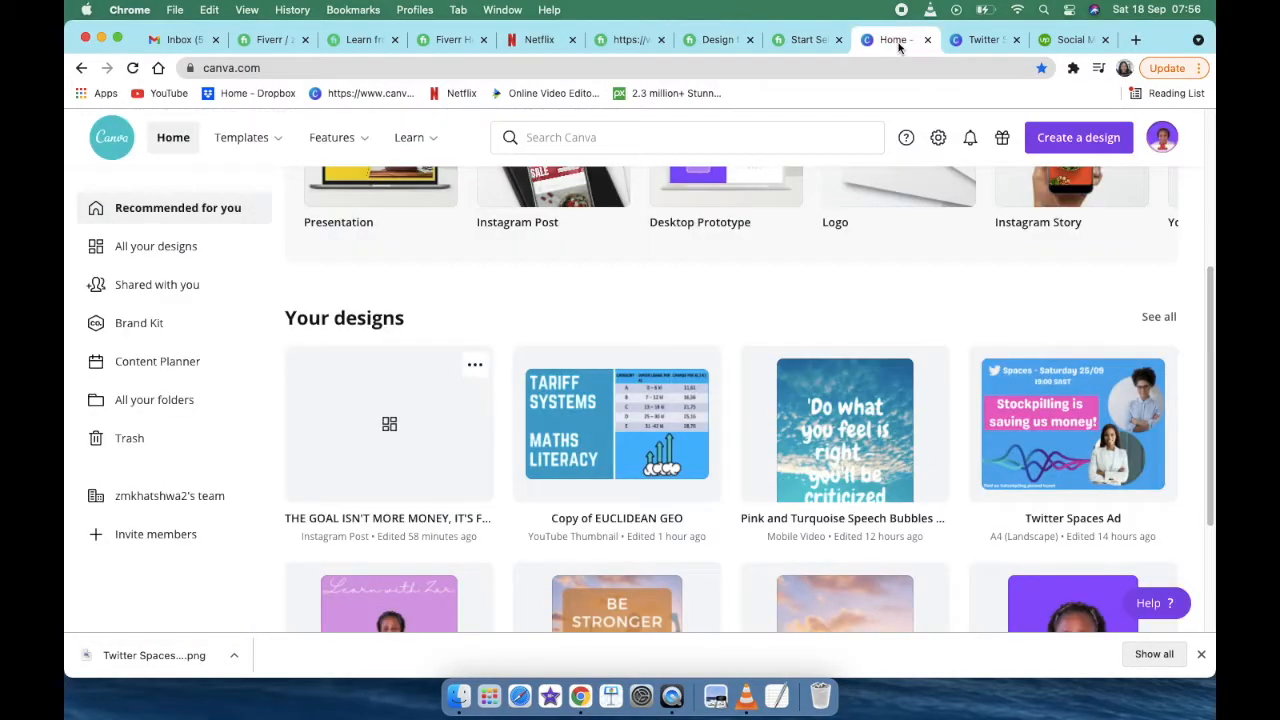
scroll(862, 407, "up", 3)
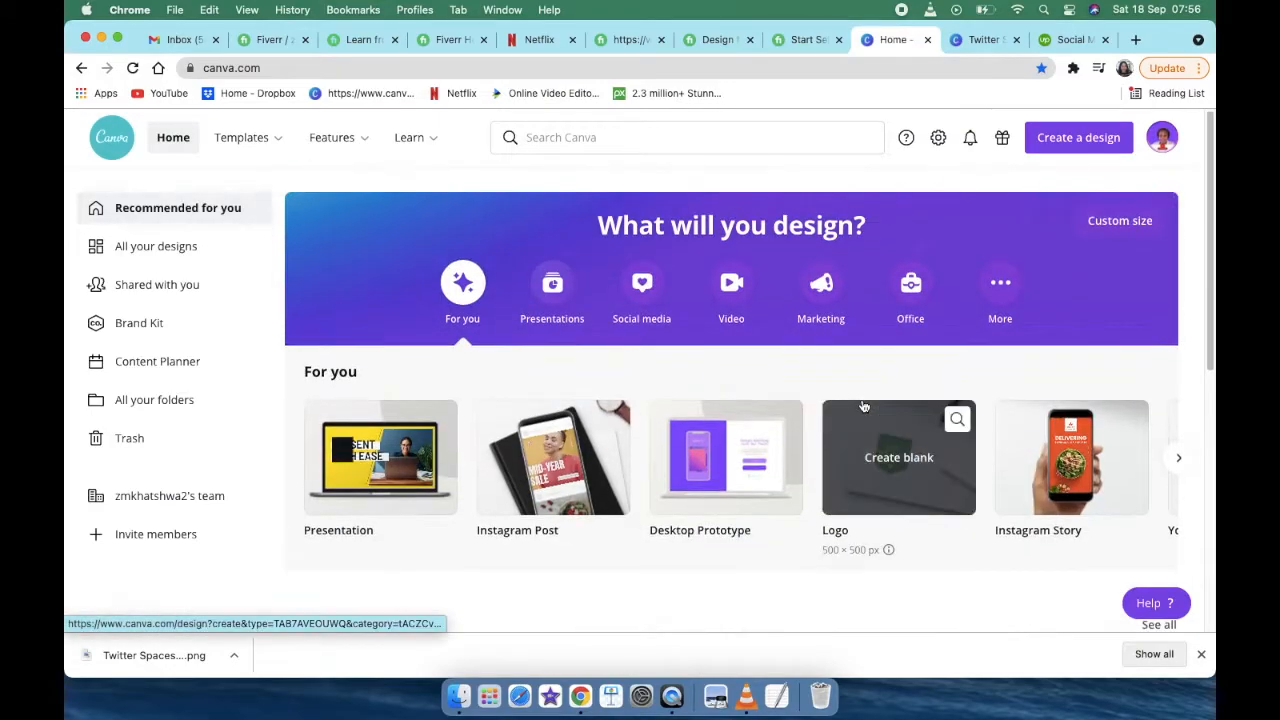
left_click(1078, 137)
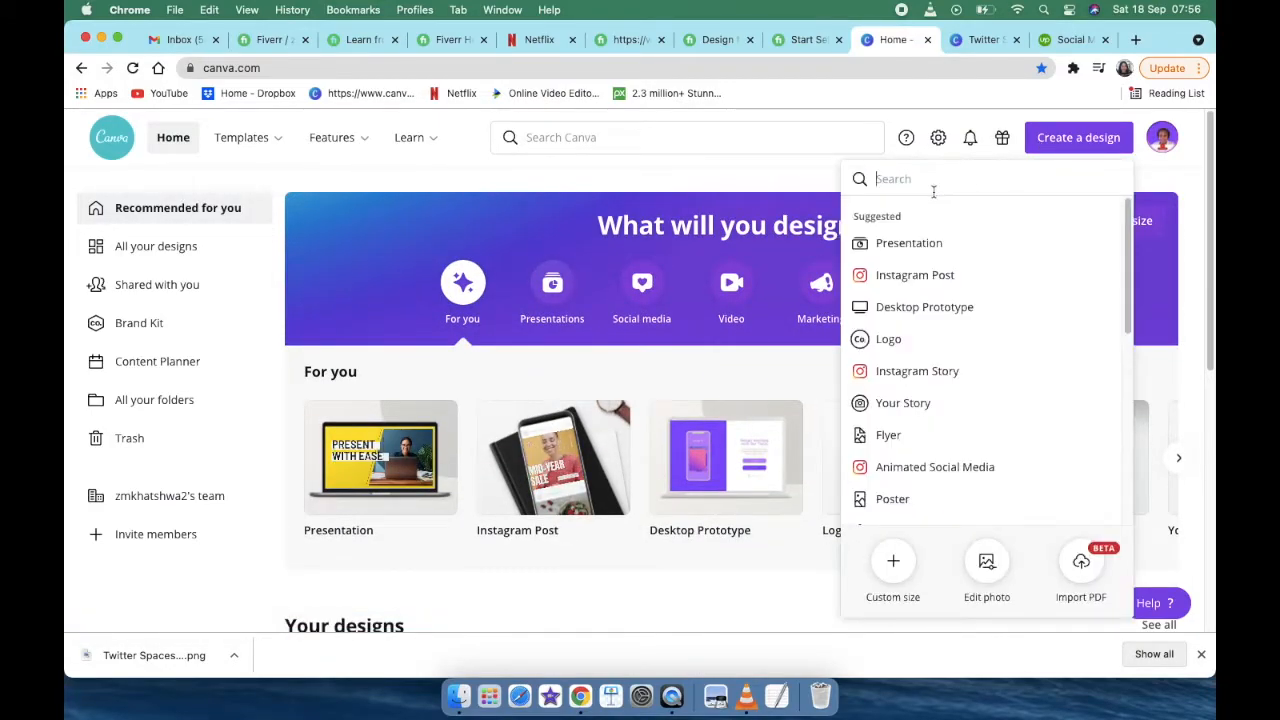
type("flyer")
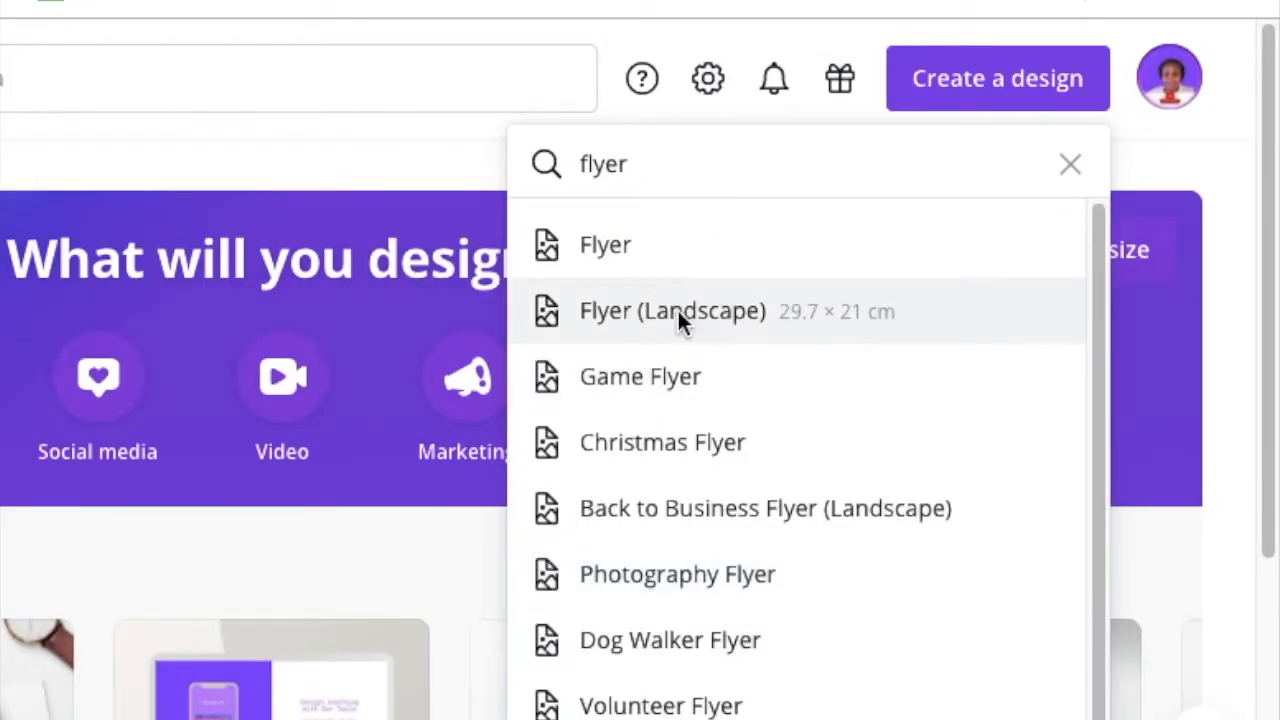
left_click(674, 312)
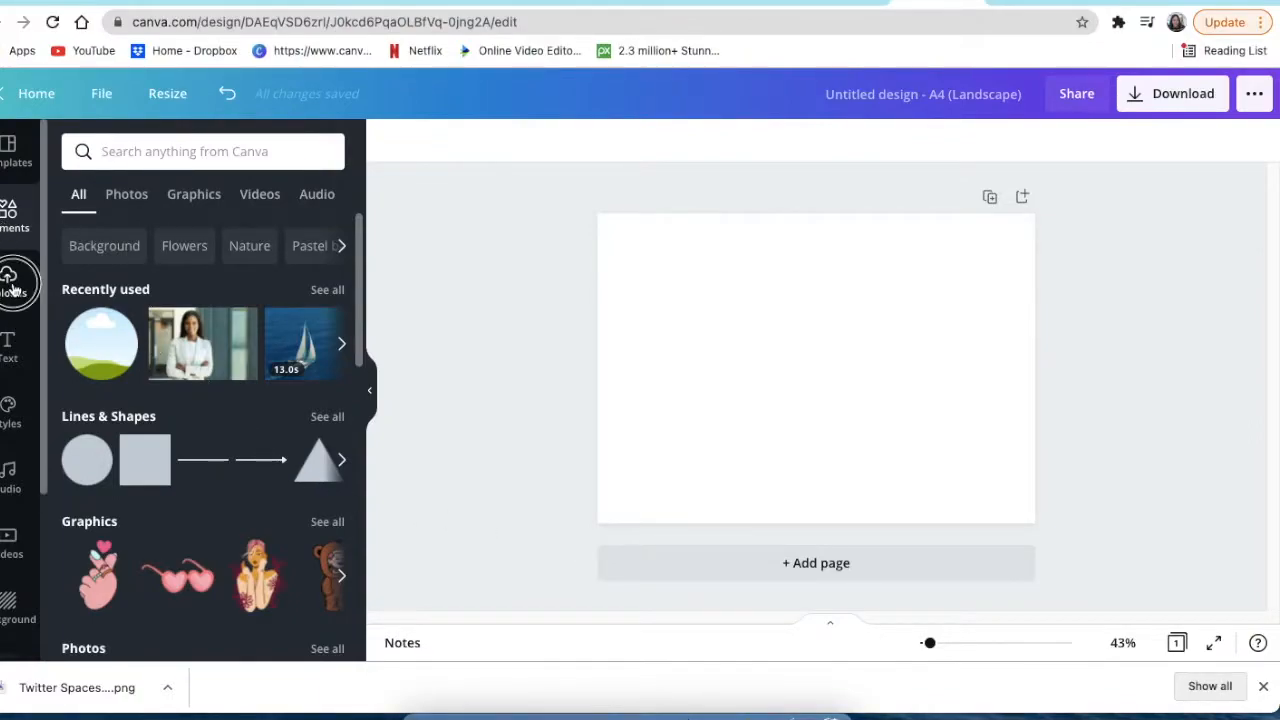
Step: Insert the recently used photo of the woman in the white blazer, shrink it, and place two copies side by side along the page's bottom edge
left_click(12, 286)
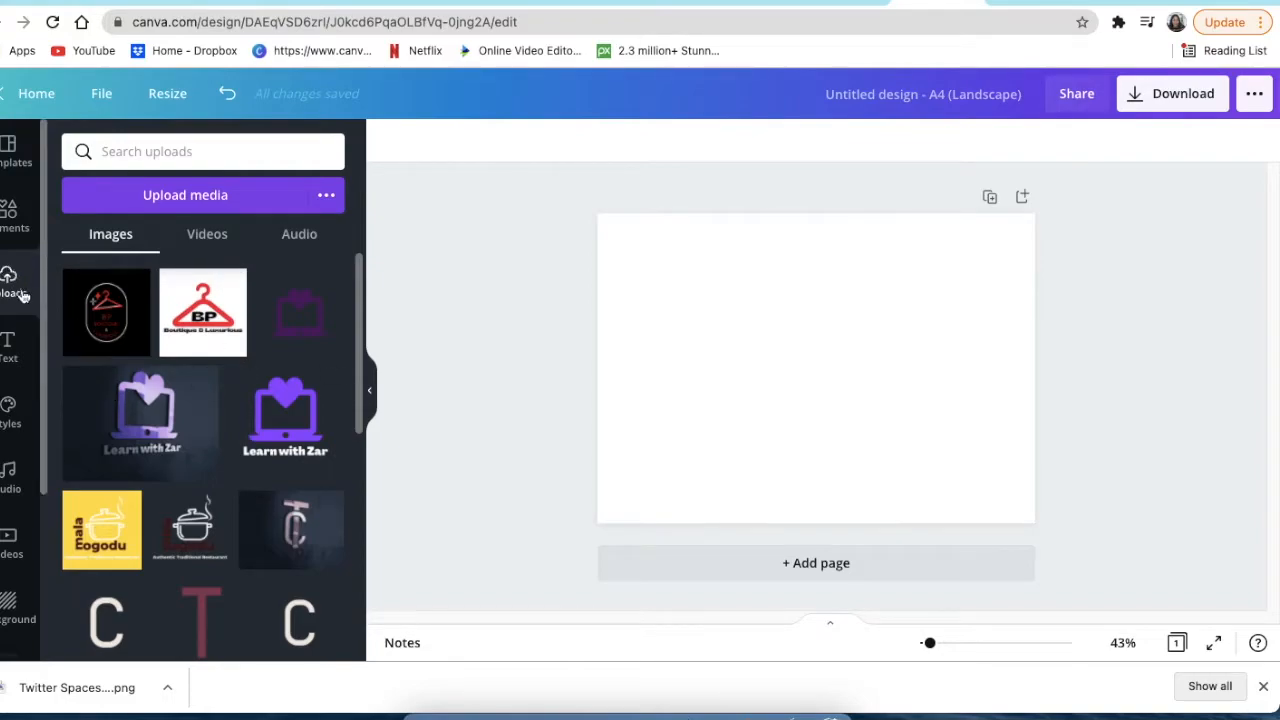
left_click(8, 215)
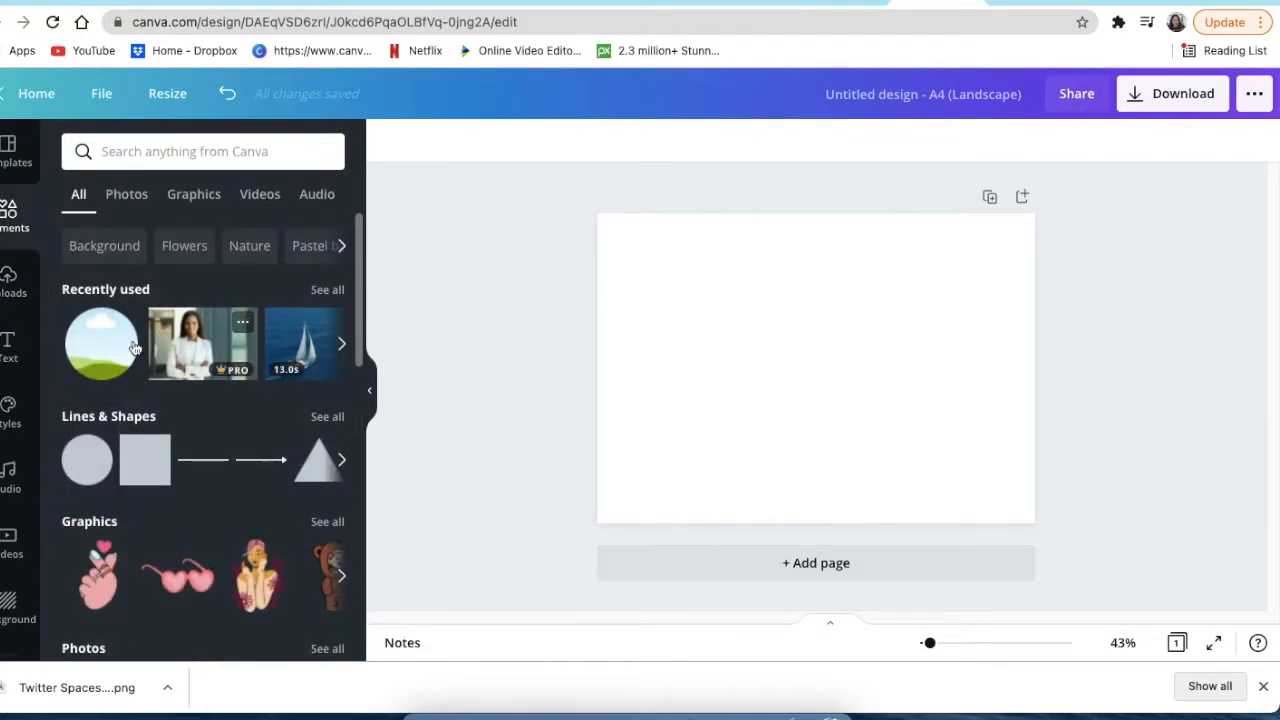
left_click(185, 343)
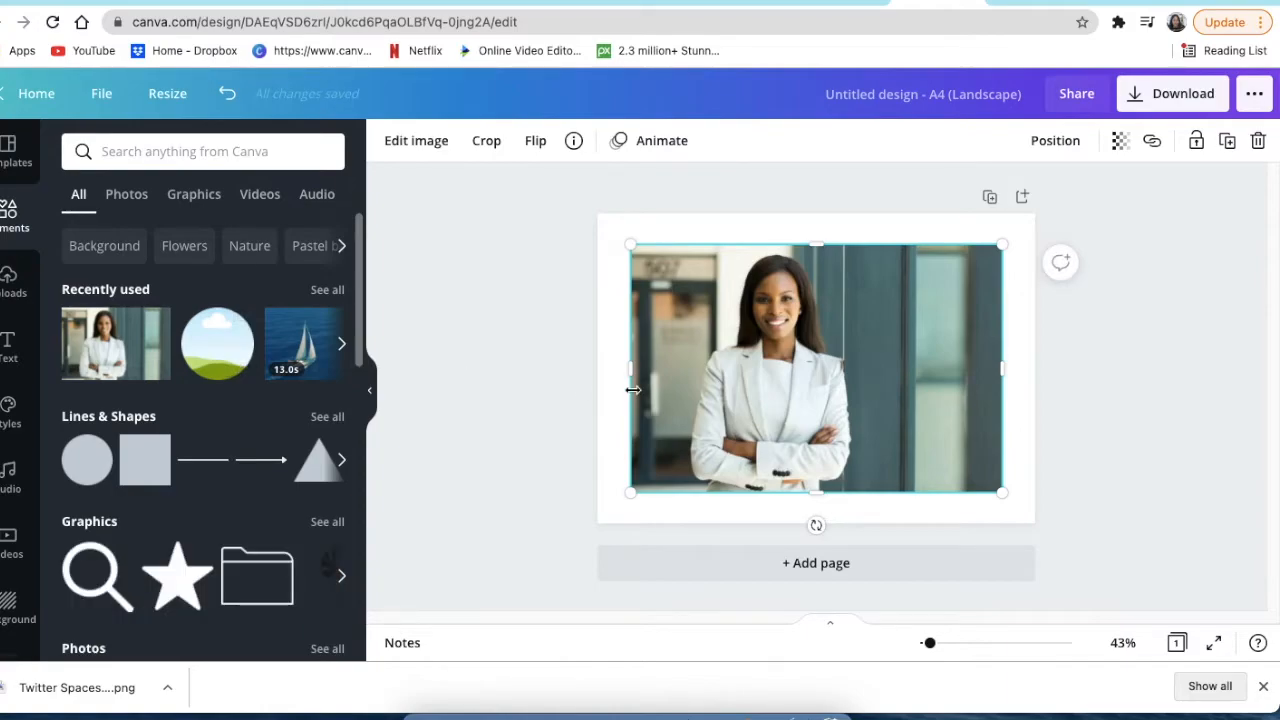
left_click_drag(630, 494, 731, 414)
left_click_drag(826, 343, 855, 438)
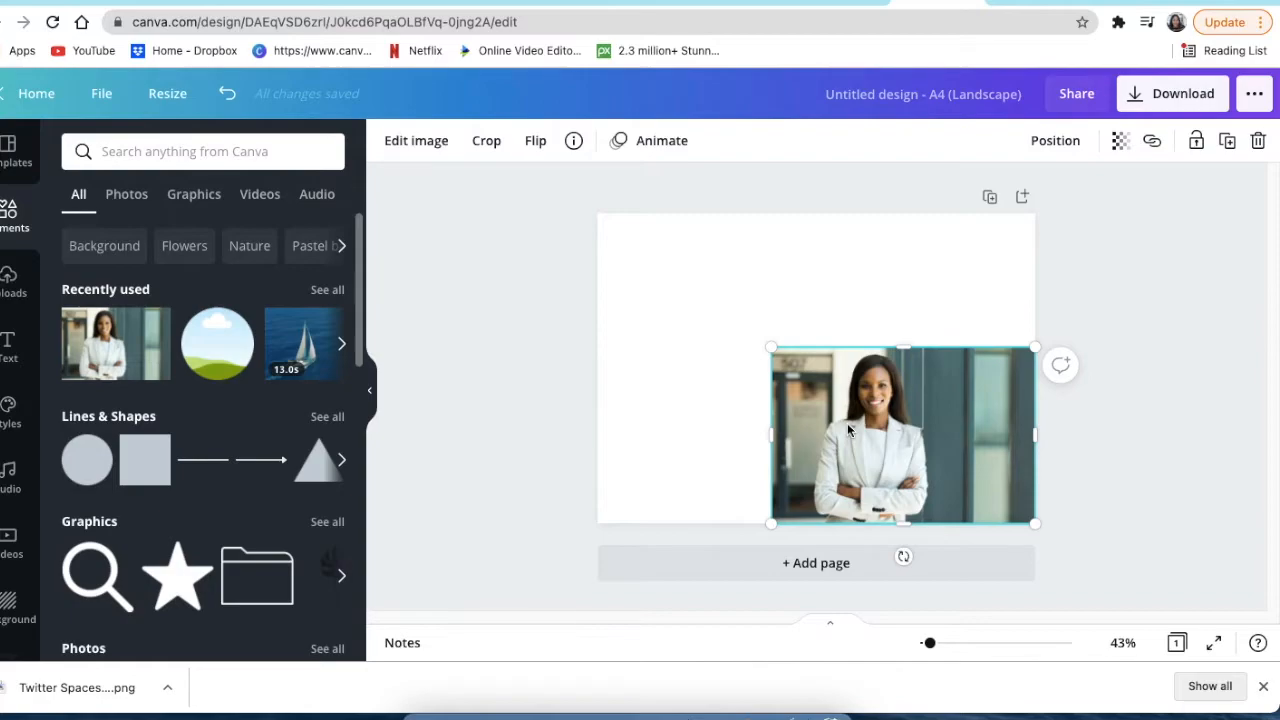
left_click_drag(847, 430, 676, 422)
Step: Remove the background from the right-hand photo copy with Background Remover and move the cut-out to the page's lower right corner
left_click(921, 430)
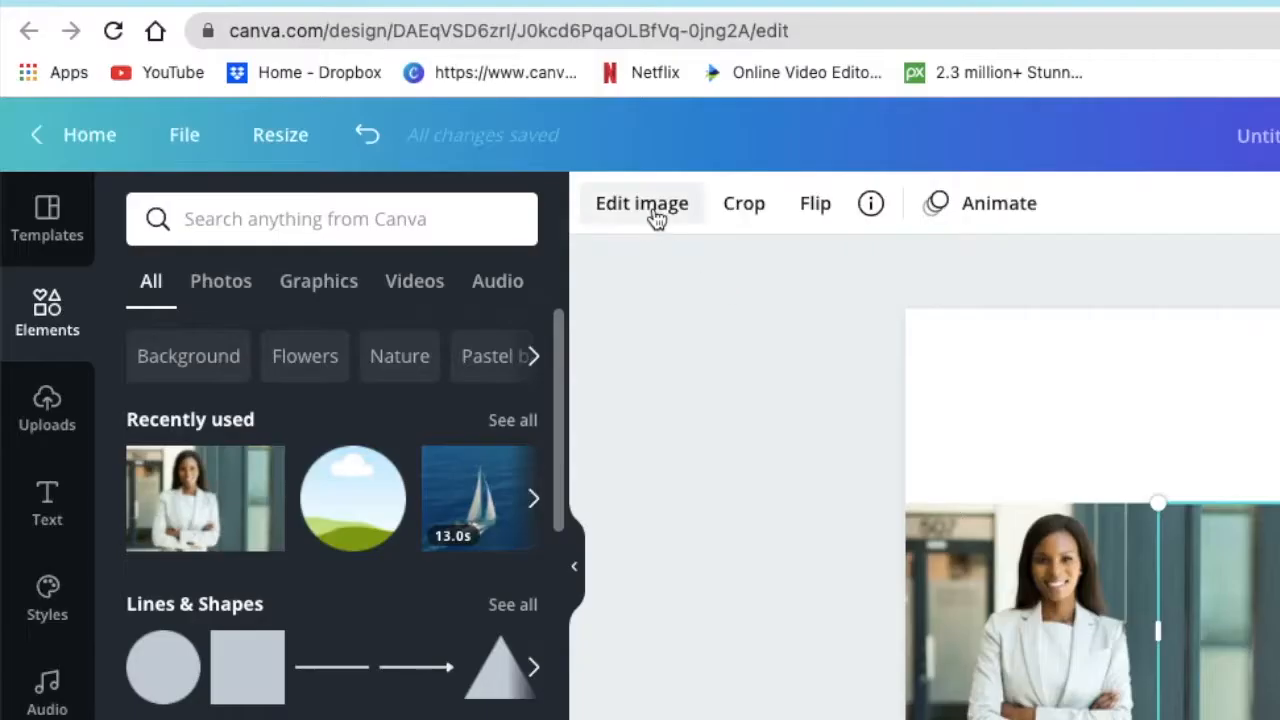
left_click(421, 146)
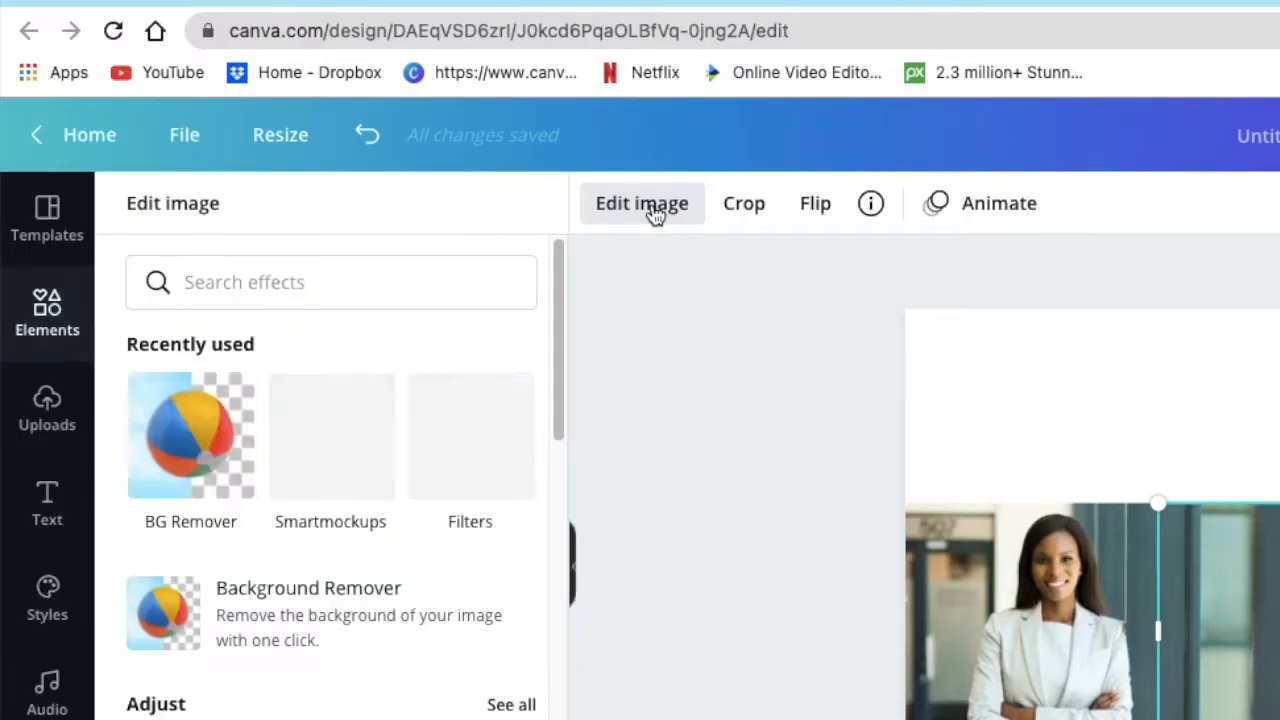
left_click(252, 620)
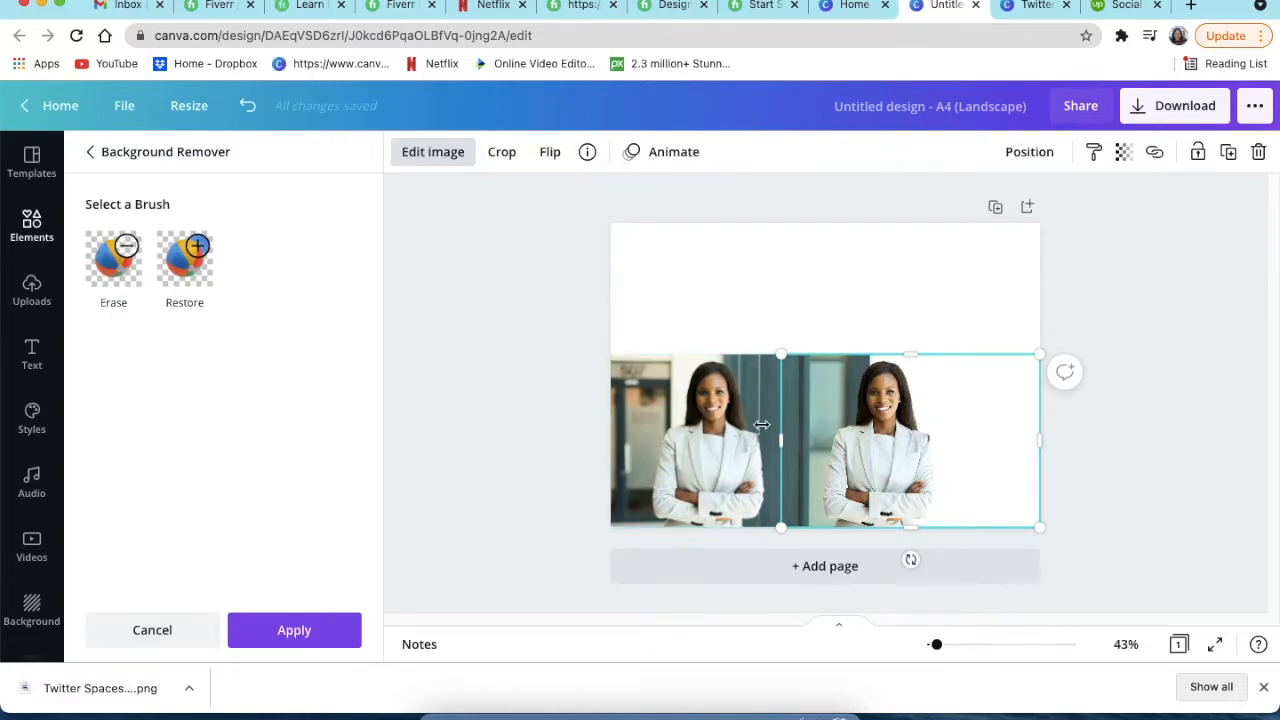
left_click(318, 632)
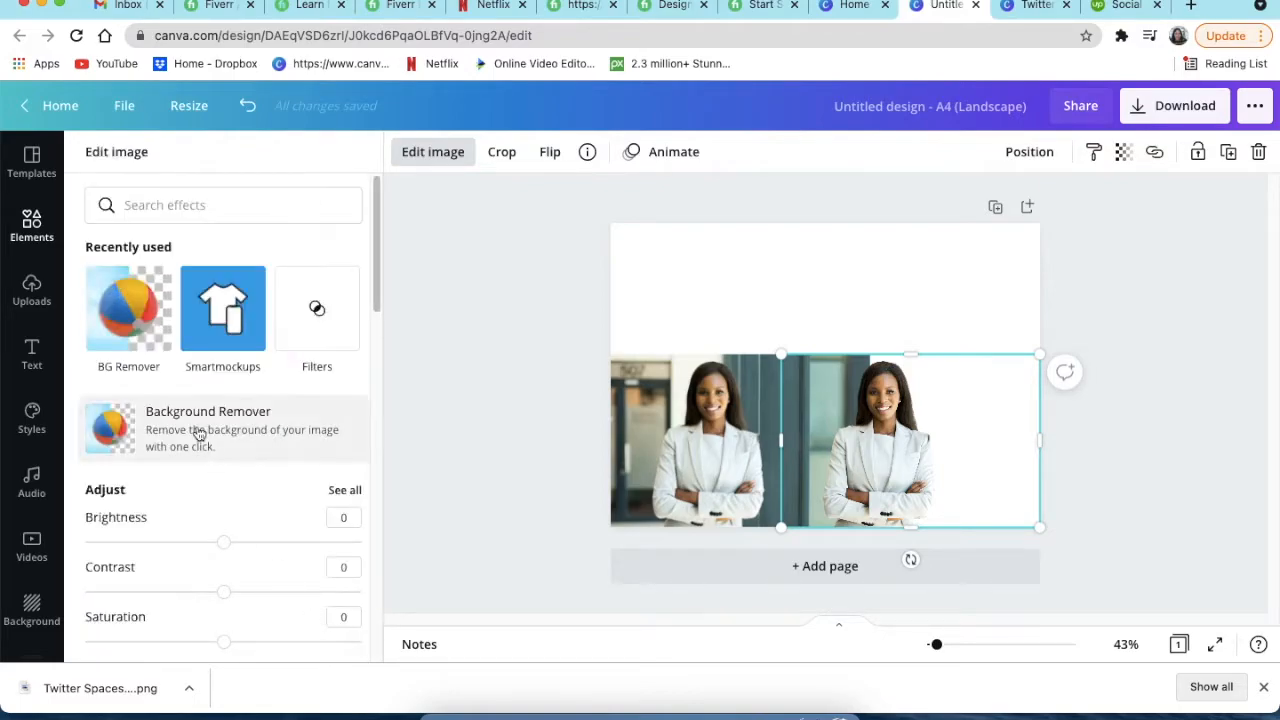
left_click(503, 362)
left_click_drag(916, 428, 1013, 419)
left_click_drag(911, 415, 966, 420)
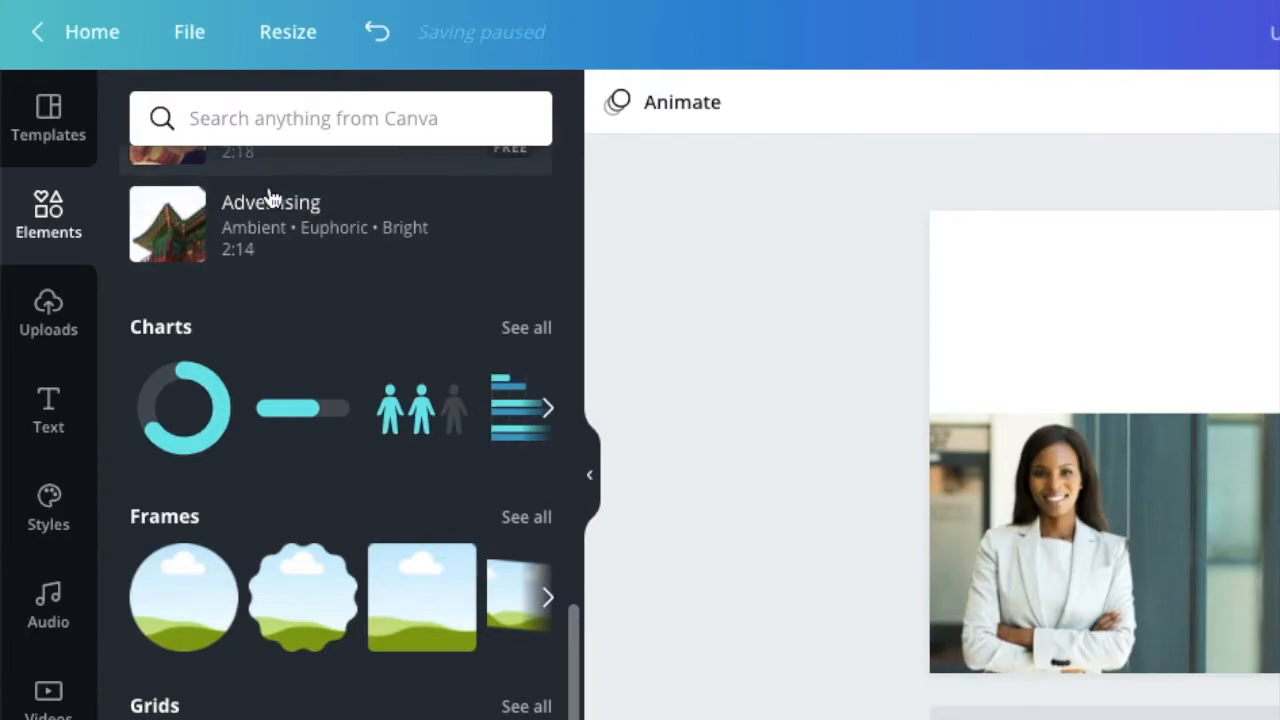
Step: Add a circular frame to the upper middle of the page and enlarge it slightly
left_click(48, 210)
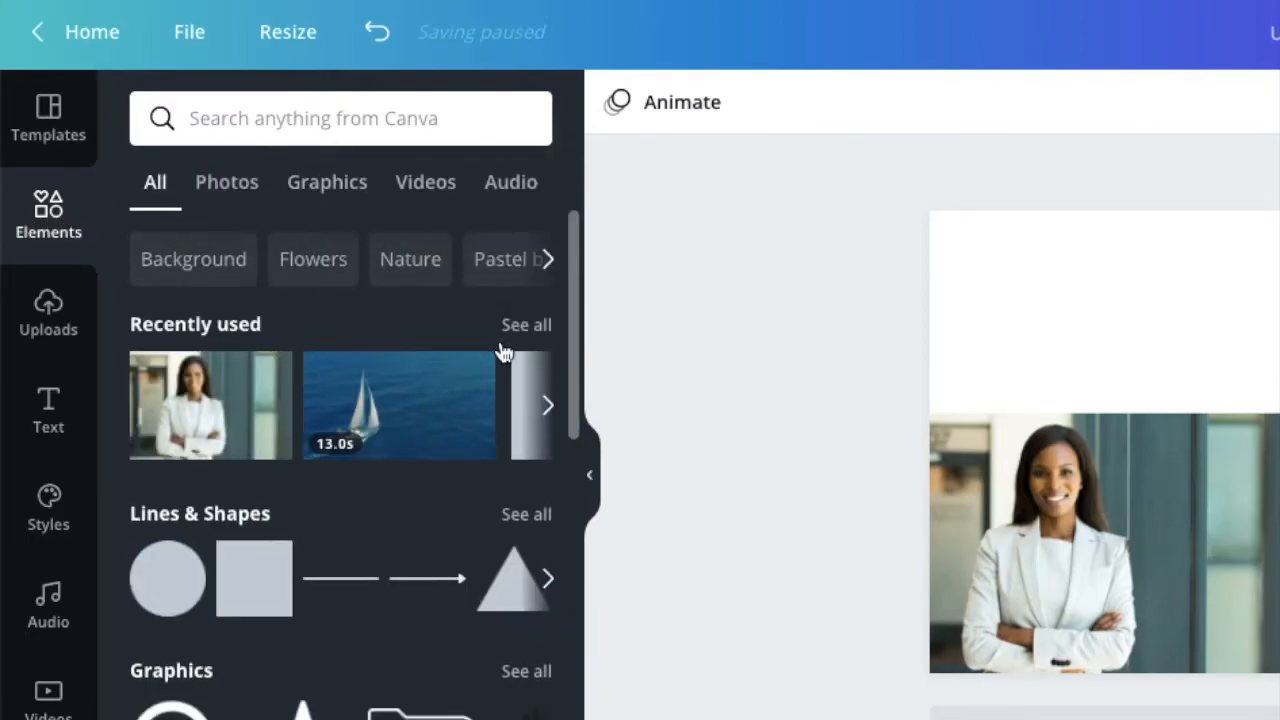
scroll(480, 386, "down", 8)
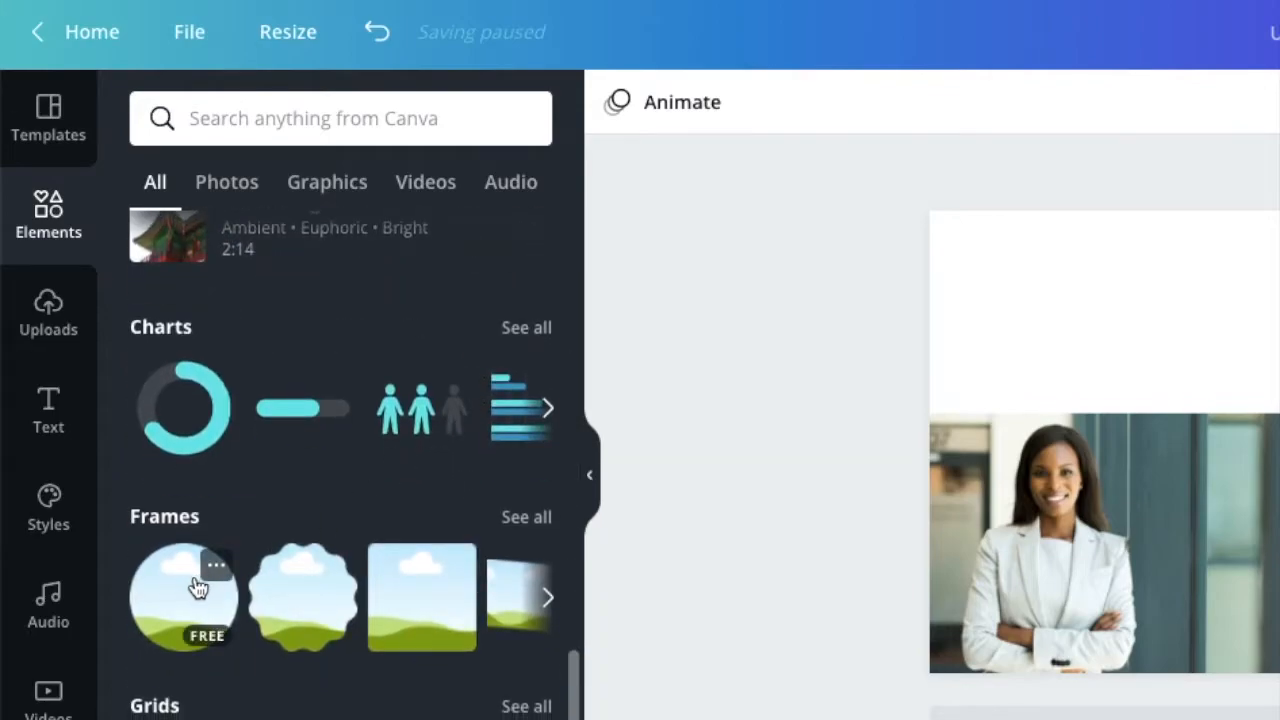
left_click_drag(182, 600, 1218, 293)
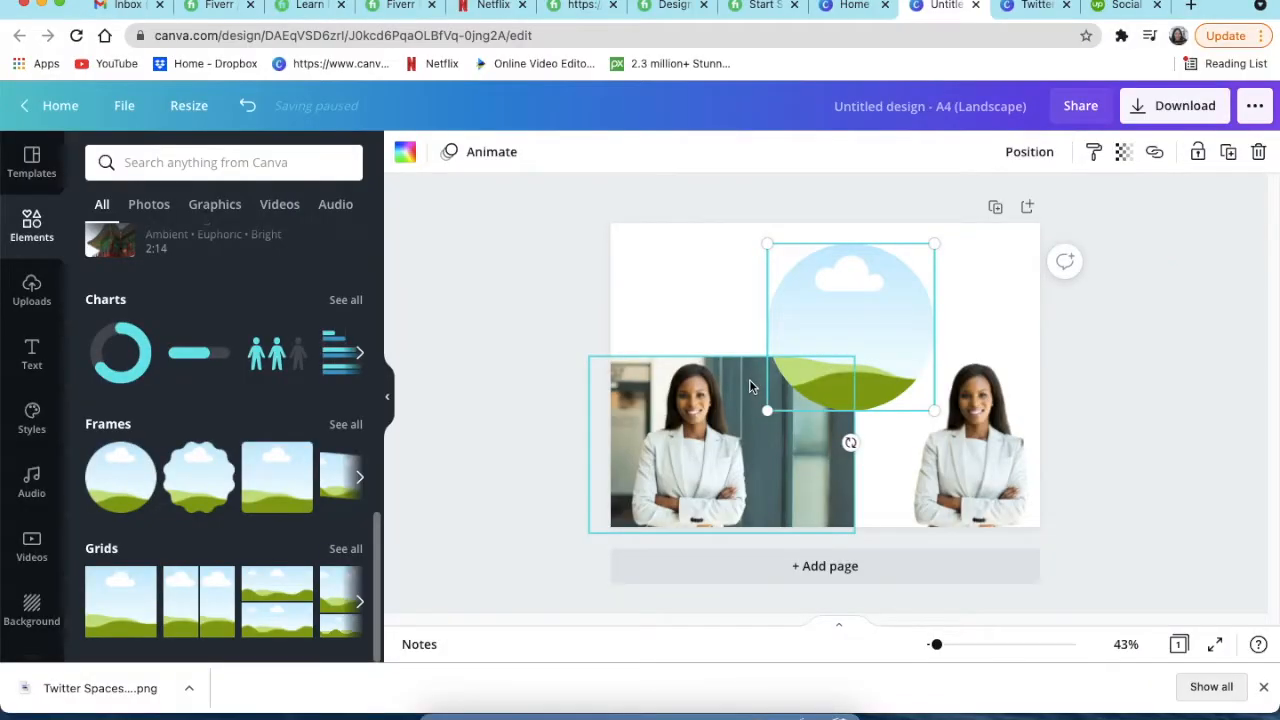
left_click_drag(860, 306, 826, 300)
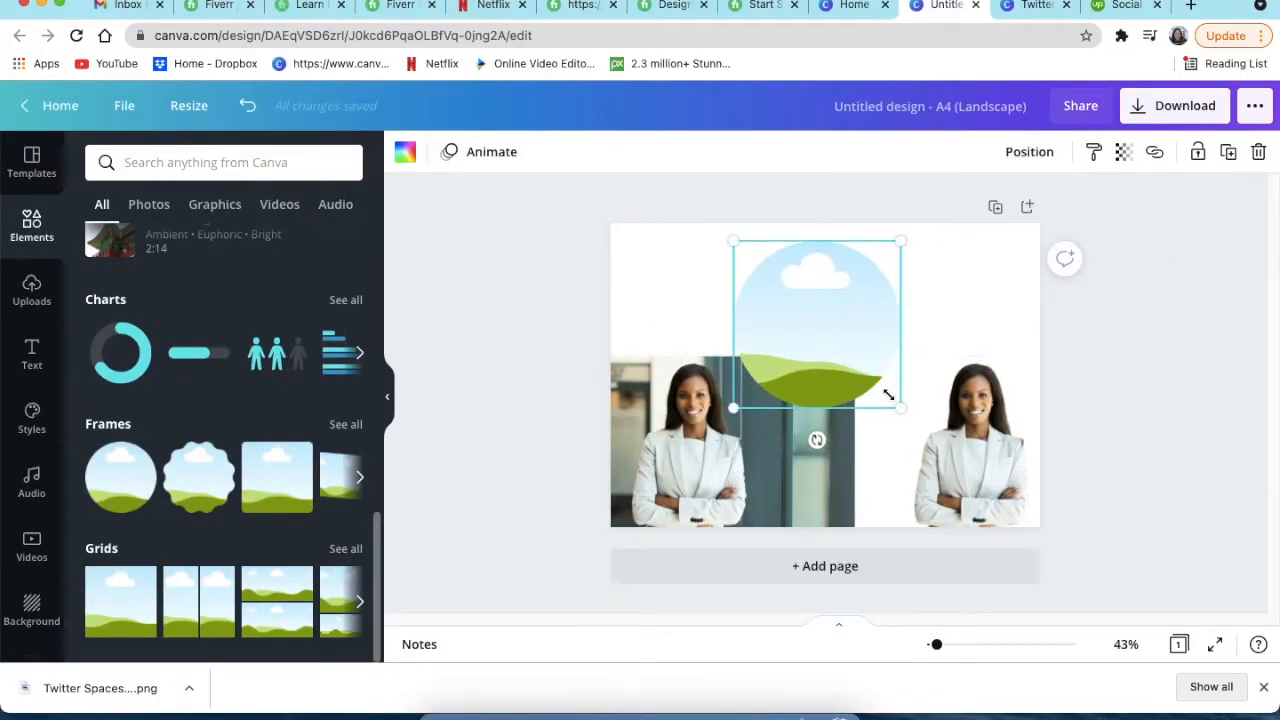
left_click_drag(906, 408, 909, 412)
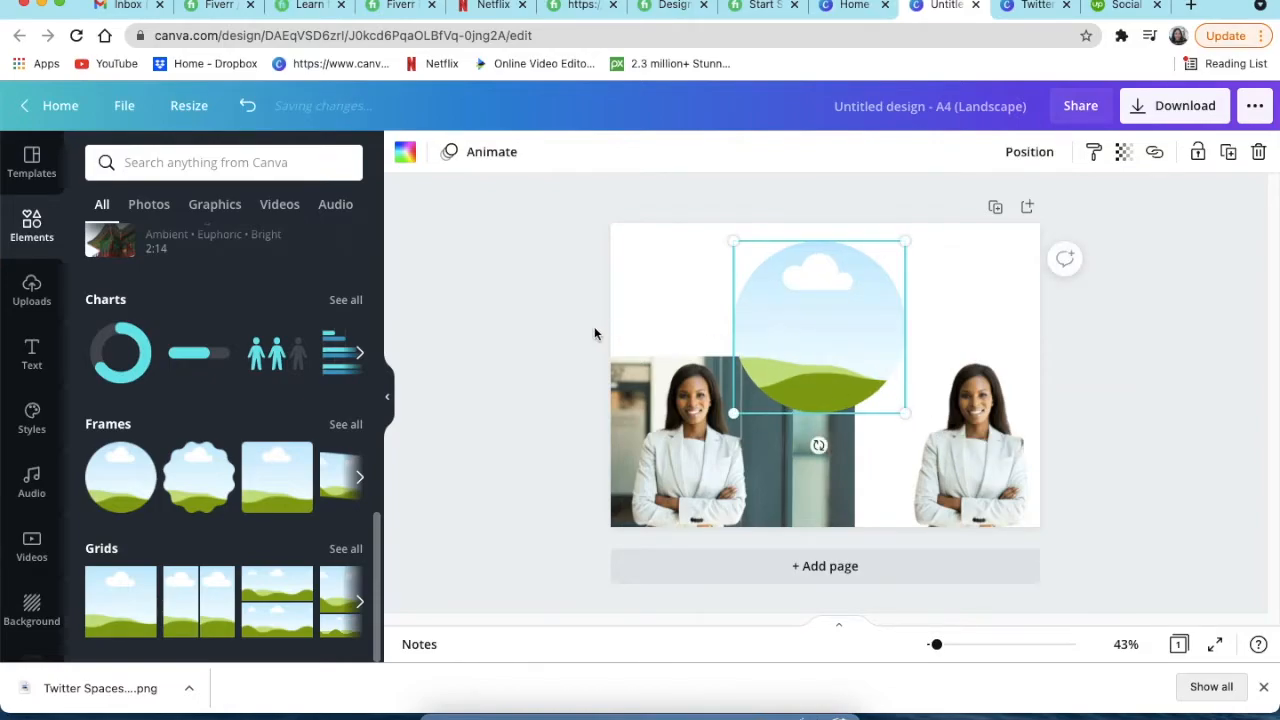
left_click(555, 330)
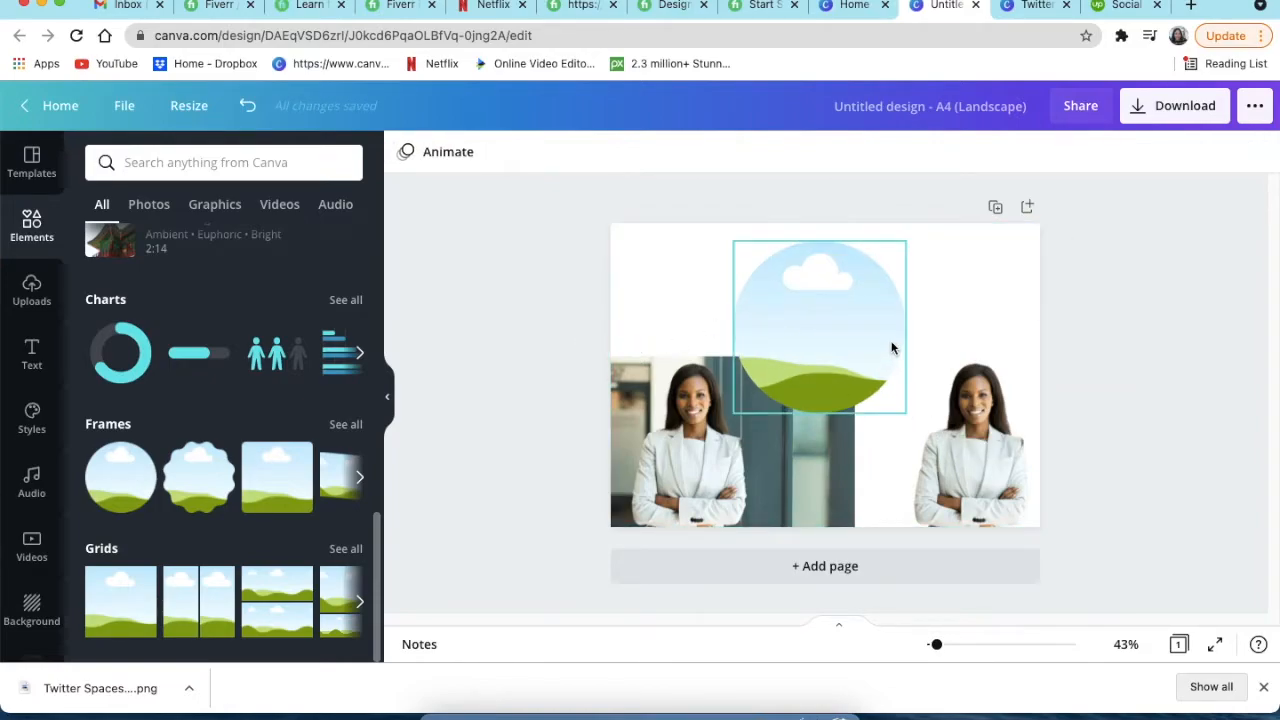
Step: Nudge the circular frame slightly and fill it with the photo that still has its background
left_click_drag(863, 335, 855, 362)
left_click(695, 446)
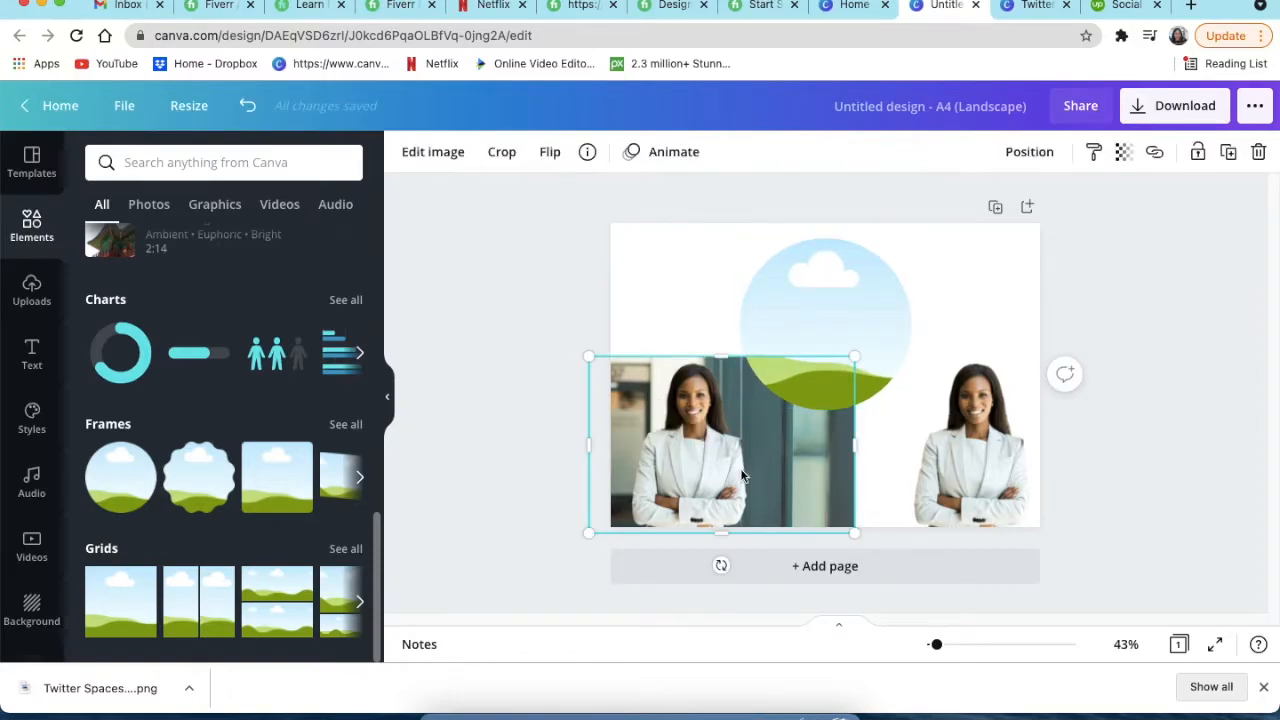
left_click_drag(703, 463, 790, 373)
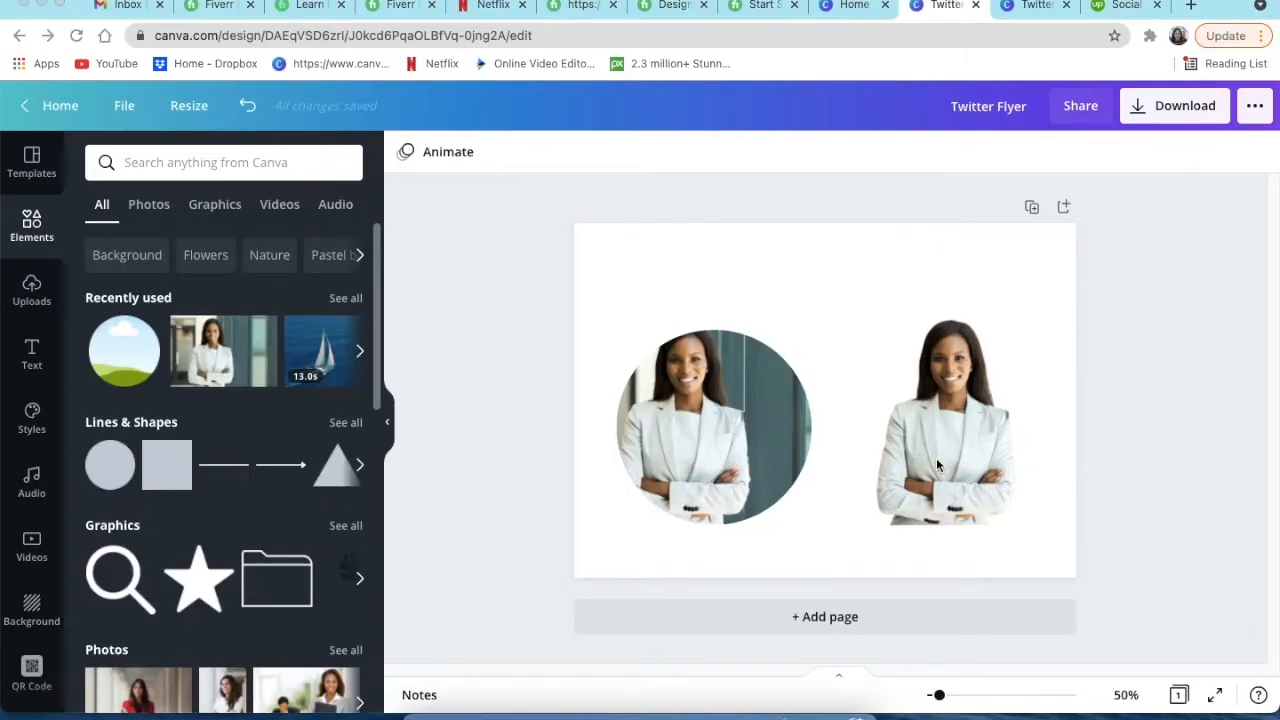
Step: Move the background-free cut-out so it overlaps the circular photo and bring it in front of the circle
left_click(940, 452)
left_click_drag(944, 412, 885, 431)
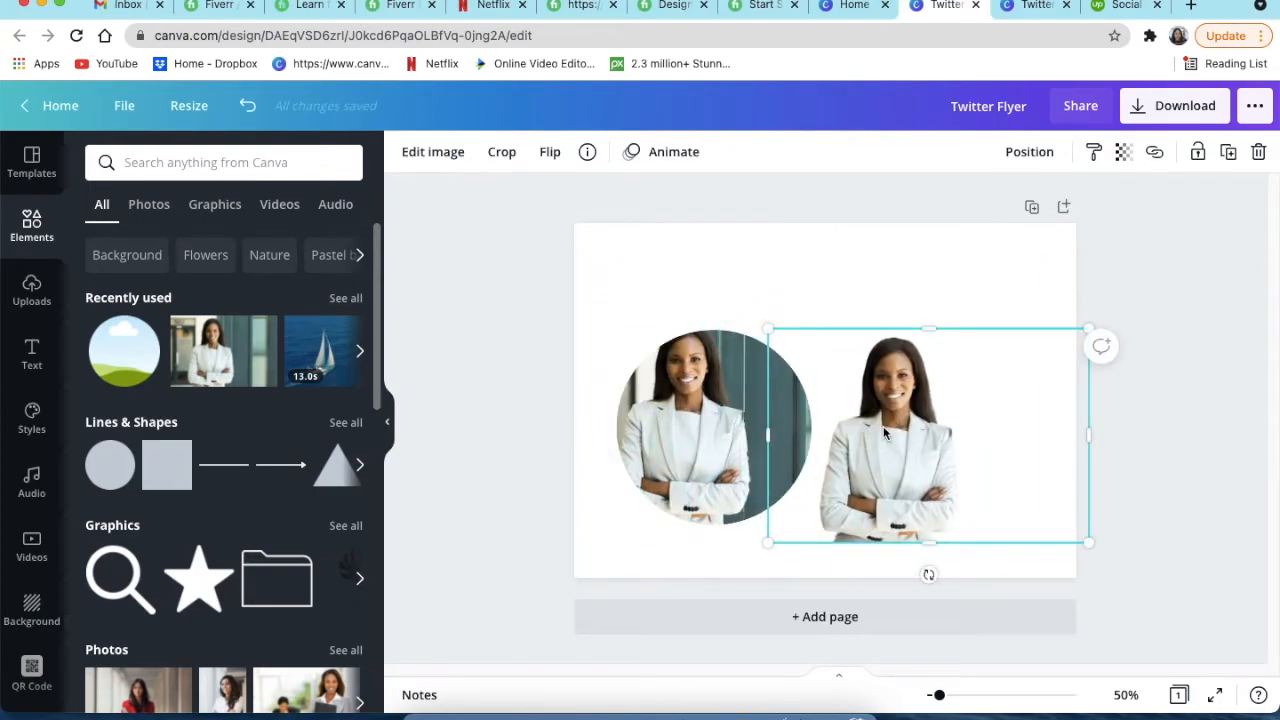
right_click(883, 427)
left_click_drag(904, 427, 879, 339)
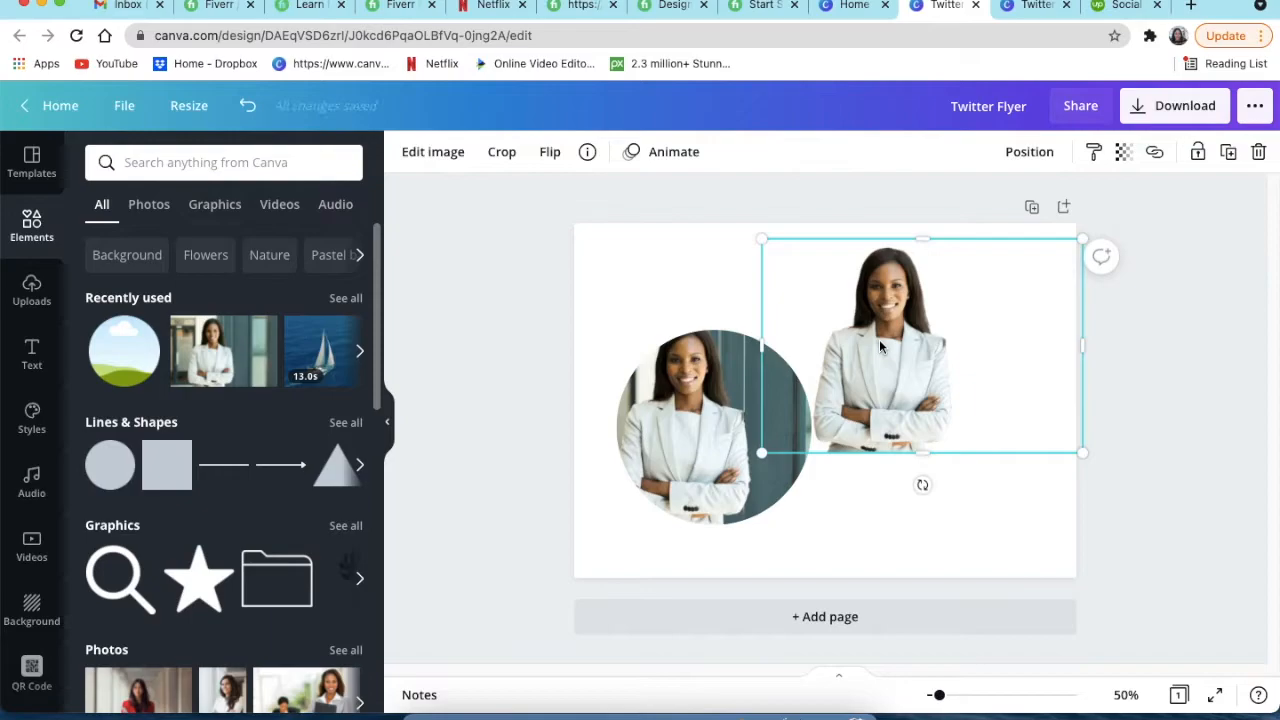
left_click_drag(880, 345, 800, 415)
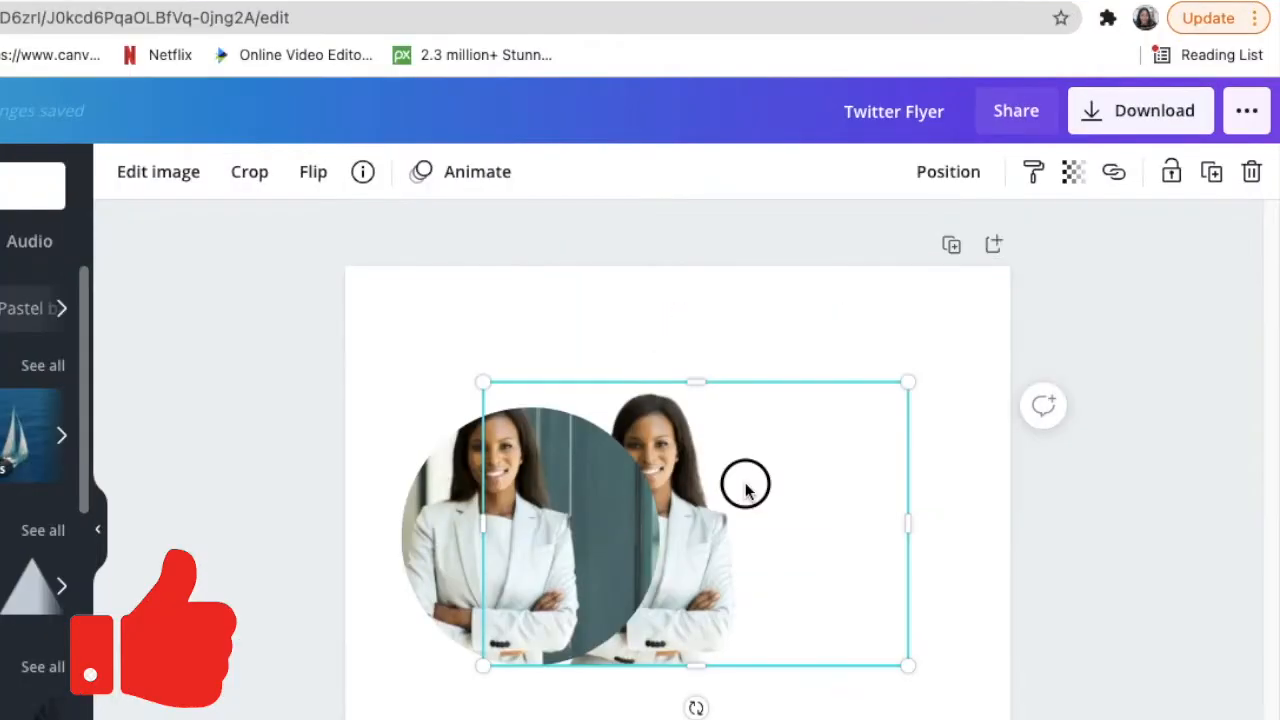
left_click(956, 178)
left_click(713, 245)
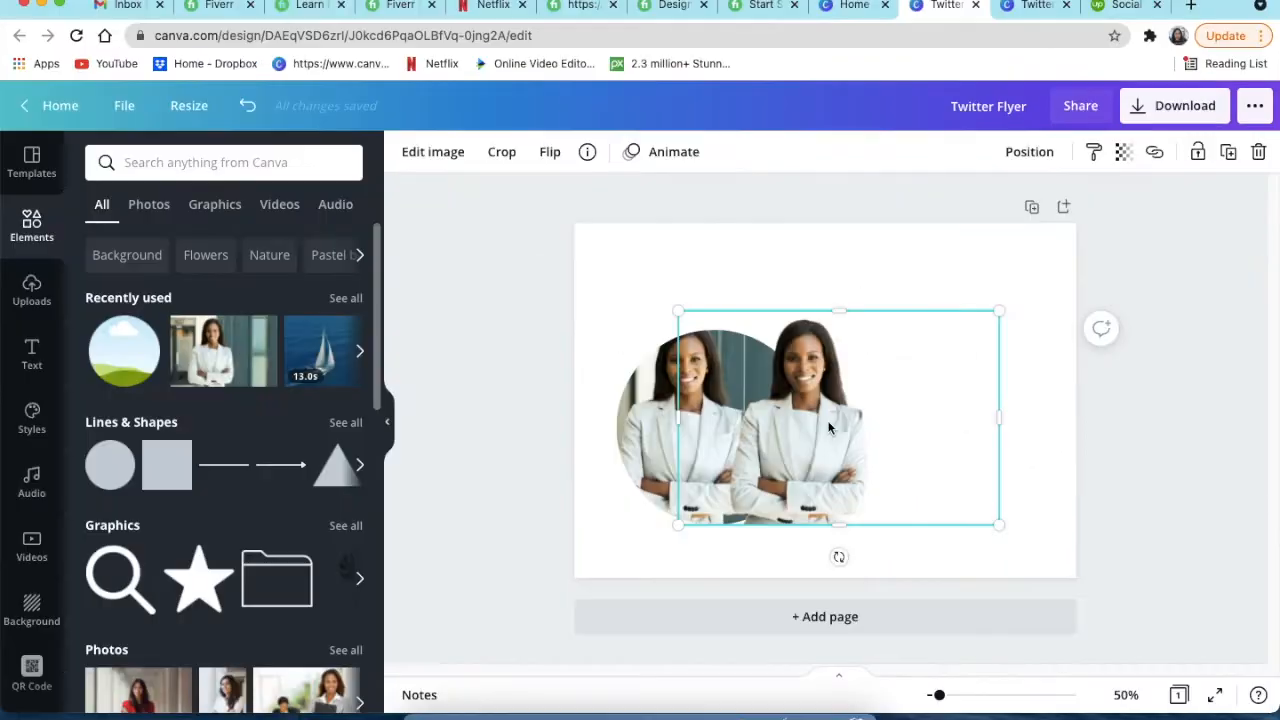
Step: Align the cut-out exactly over the same woman in the circular photo, with her head extending above the circle
left_click(828, 427)
left_click_drag(828, 427, 807, 423)
left_click_drag(786, 421, 710, 425)
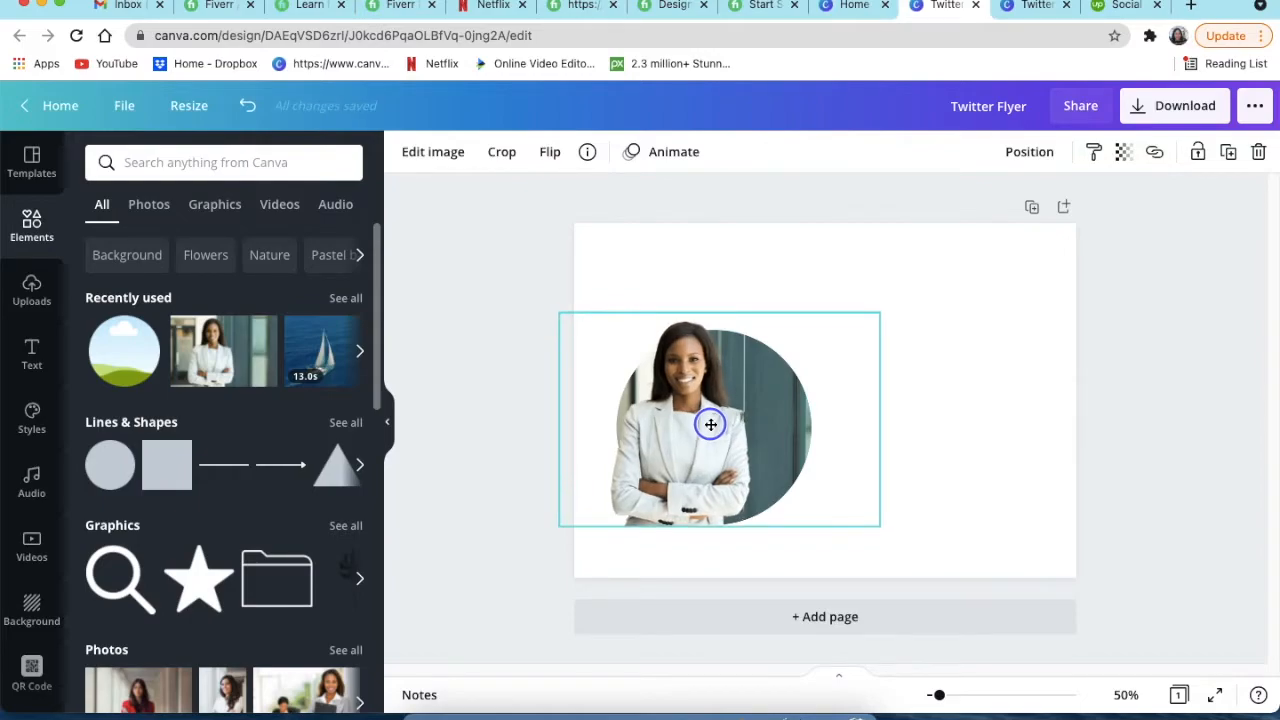
left_click_drag(710, 425, 714, 427)
left_click(986, 420)
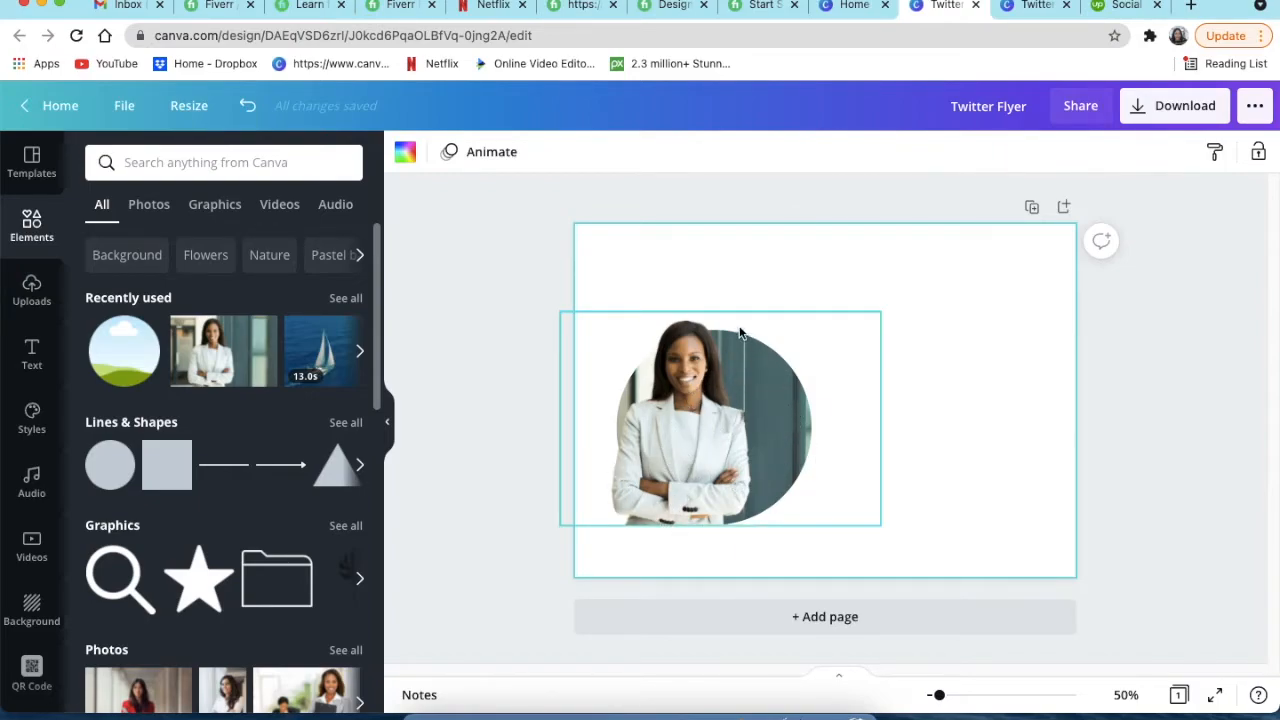
Step: Crop the cut-out inward from its lower left corner and group it with the circular photo
left_click(836, 413)
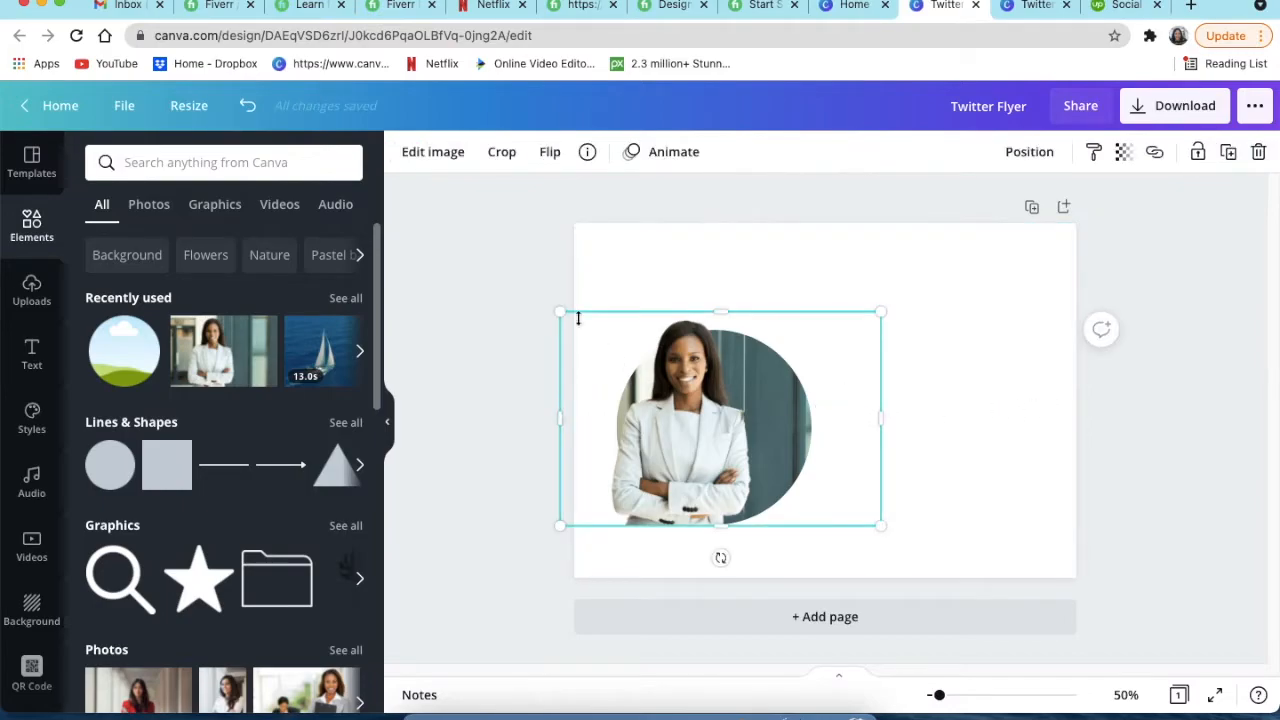
left_click(499, 152)
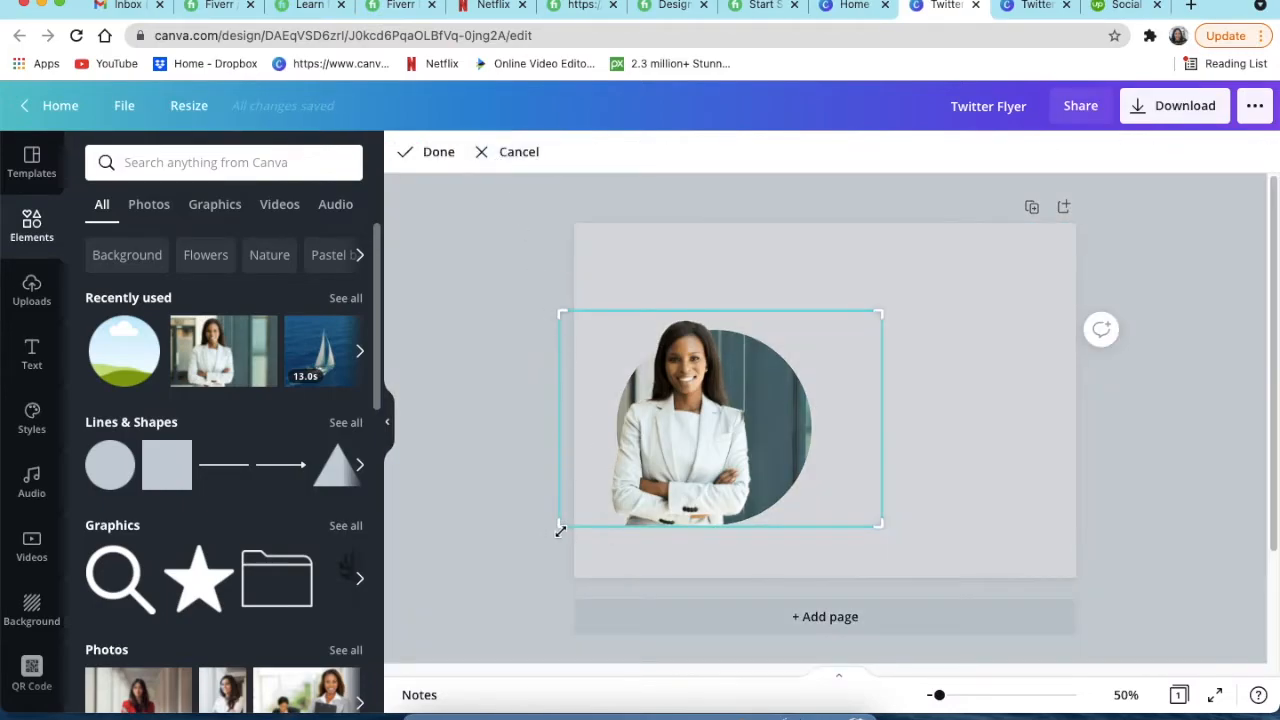
left_click_drag(559, 525, 645, 489)
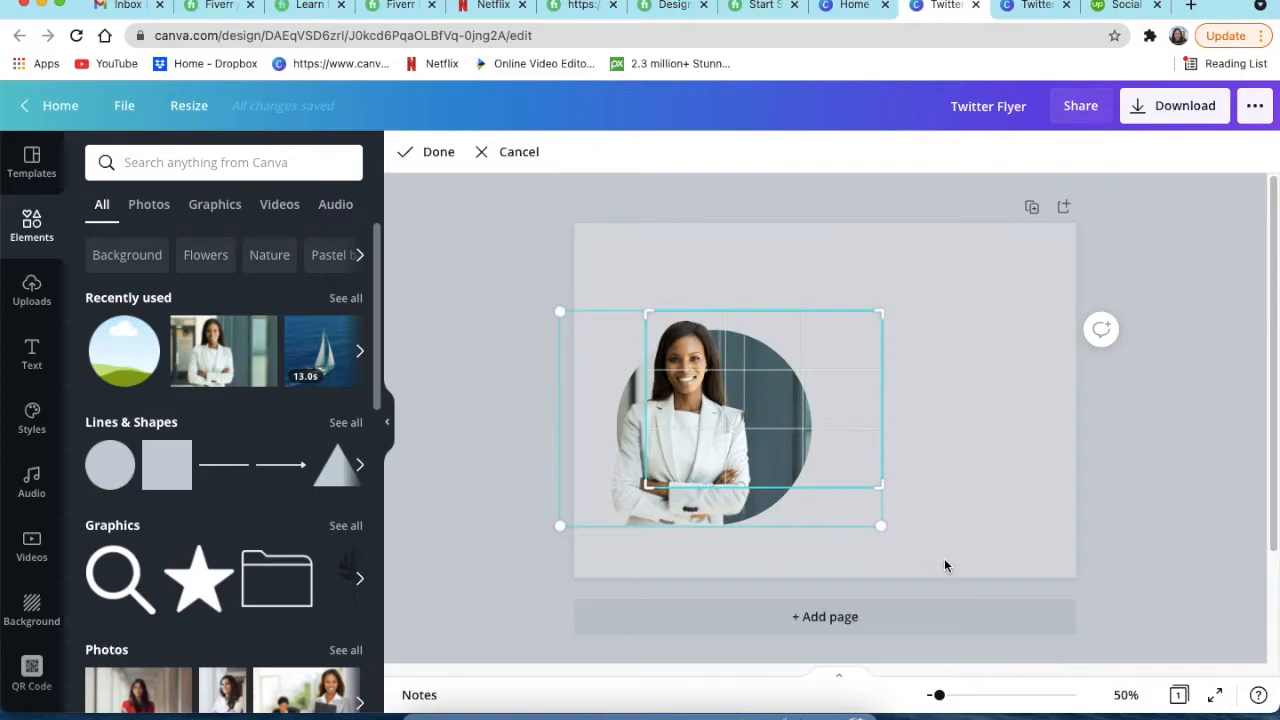
left_click(1131, 547)
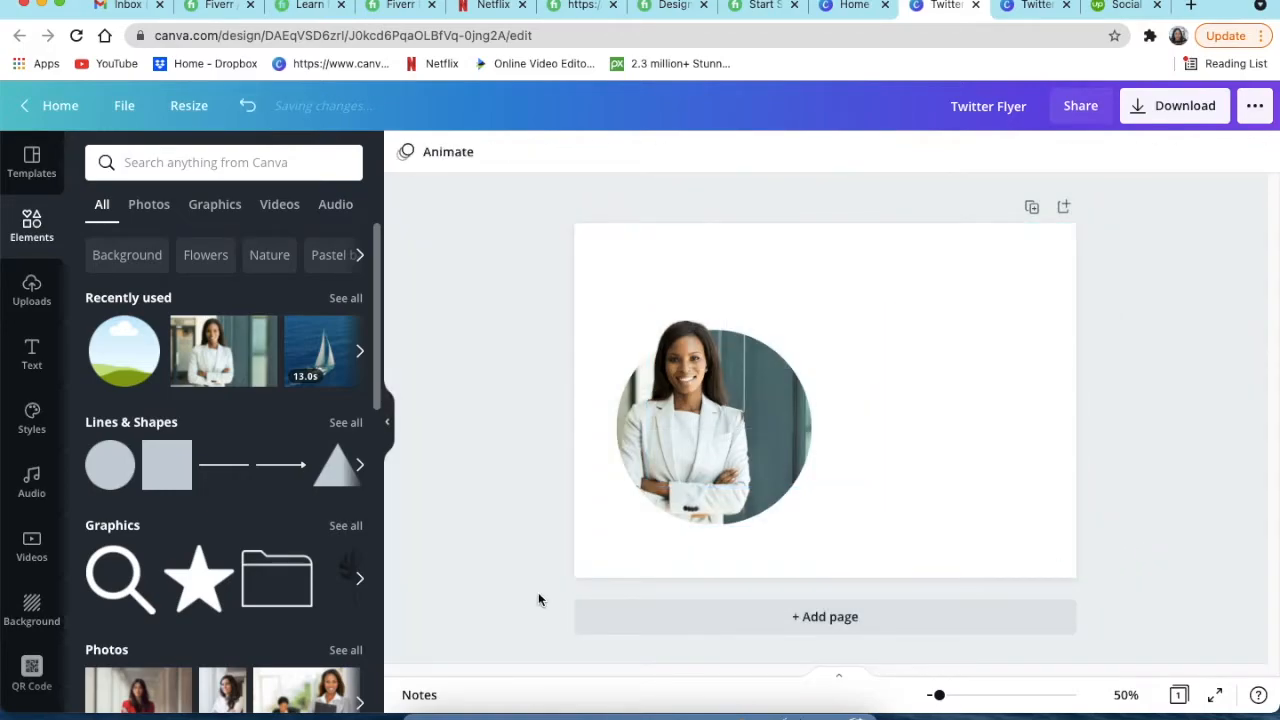
left_click_drag(508, 333, 850, 548)
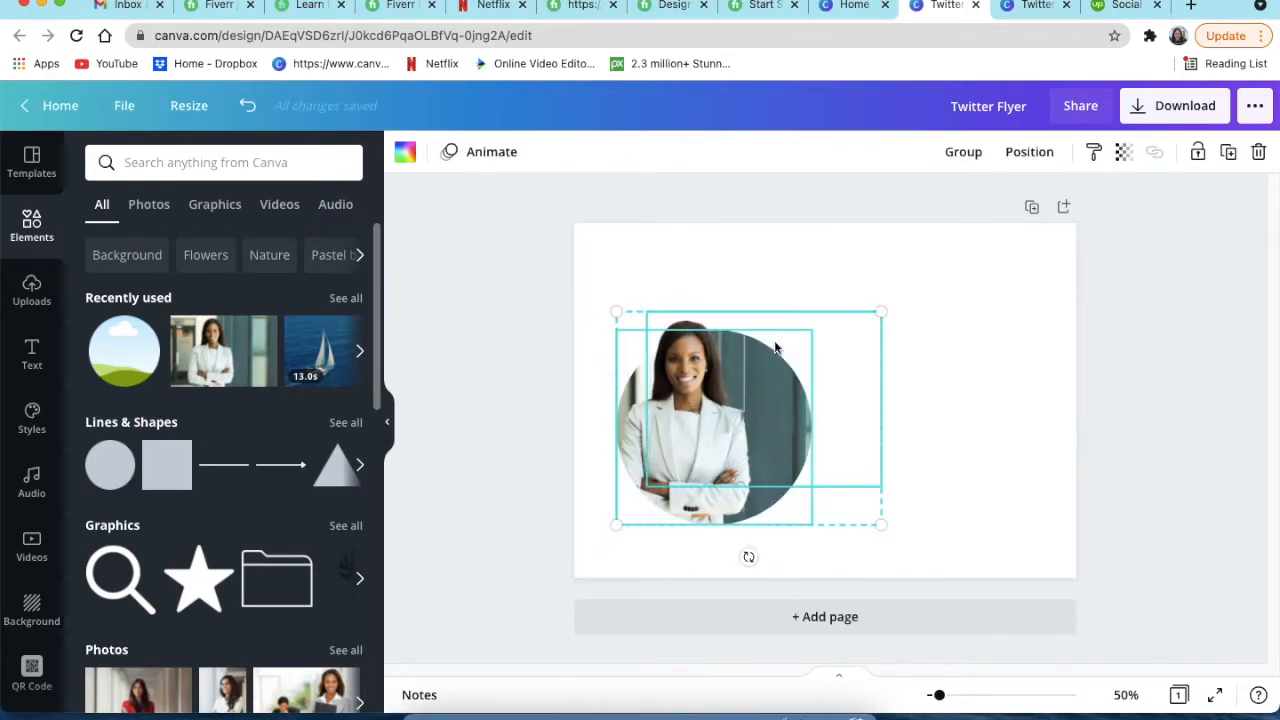
left_click(962, 153)
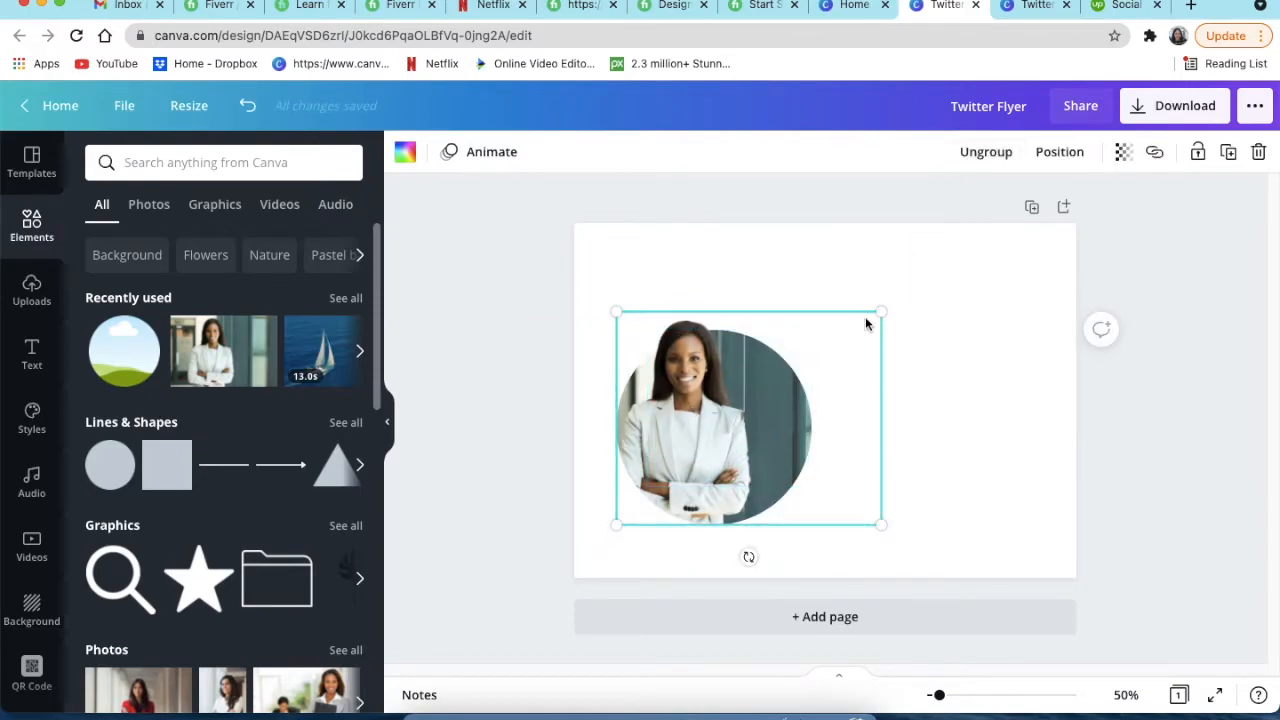
Step: Shrink the grouped pop-out portrait and move it to the lower right corner of the page
left_click_drag(880, 314, 811, 360)
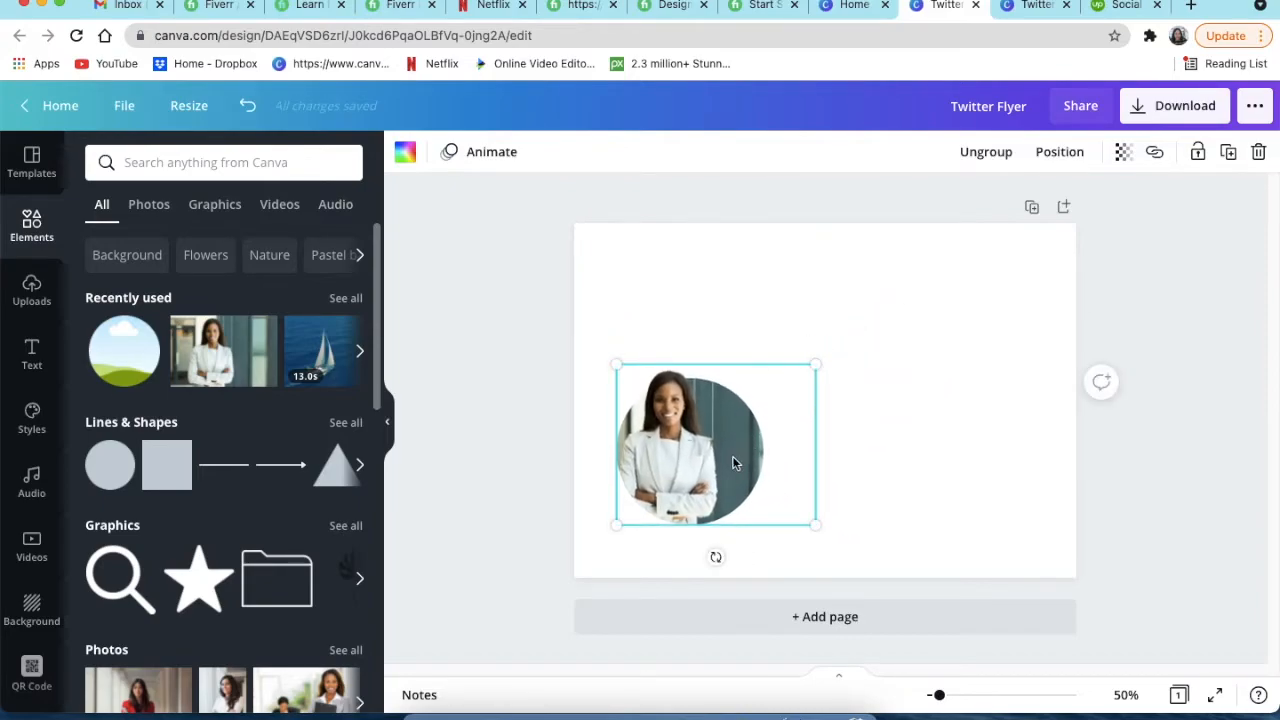
left_click(851, 472)
left_click_drag(851, 472, 1006, 498)
left_click(1137, 374)
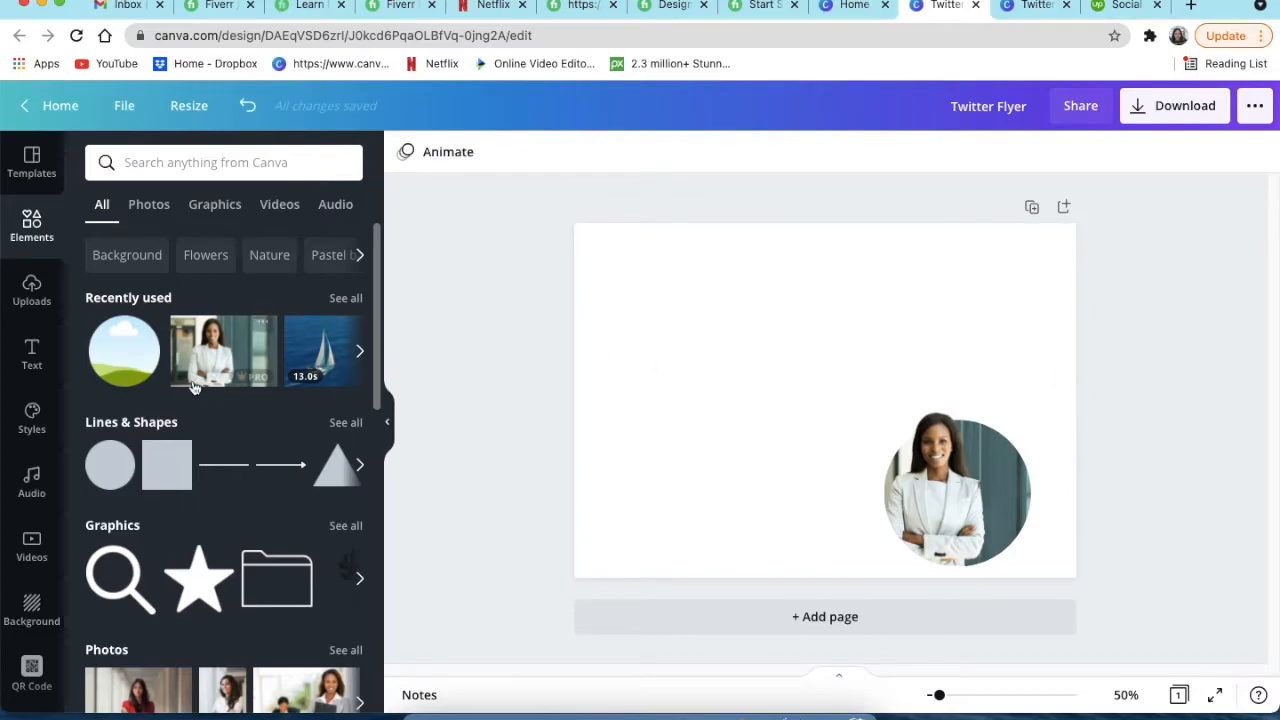
Step: Add the recently used photo of the woman in the blue shirt and shrink it into the upper left of the page
left_click(360, 354)
left_click(360, 354)
left_click(360, 354)
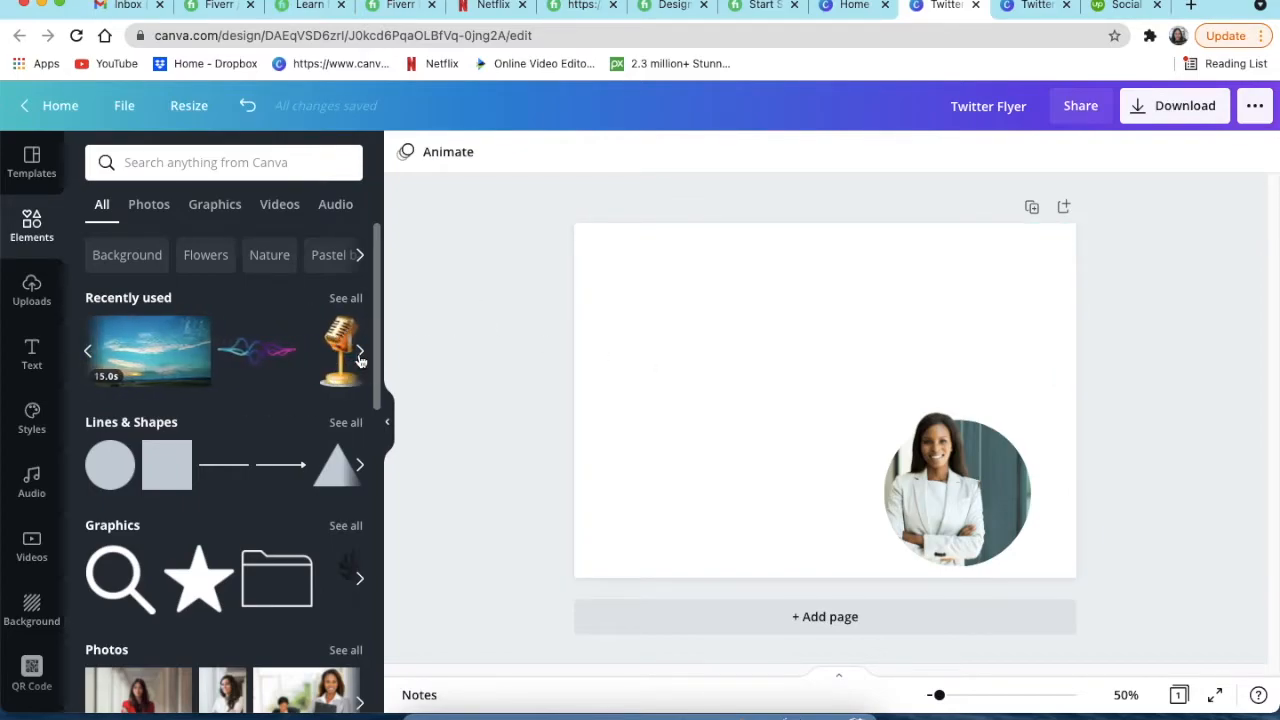
left_click(360, 354)
left_click(140, 350)
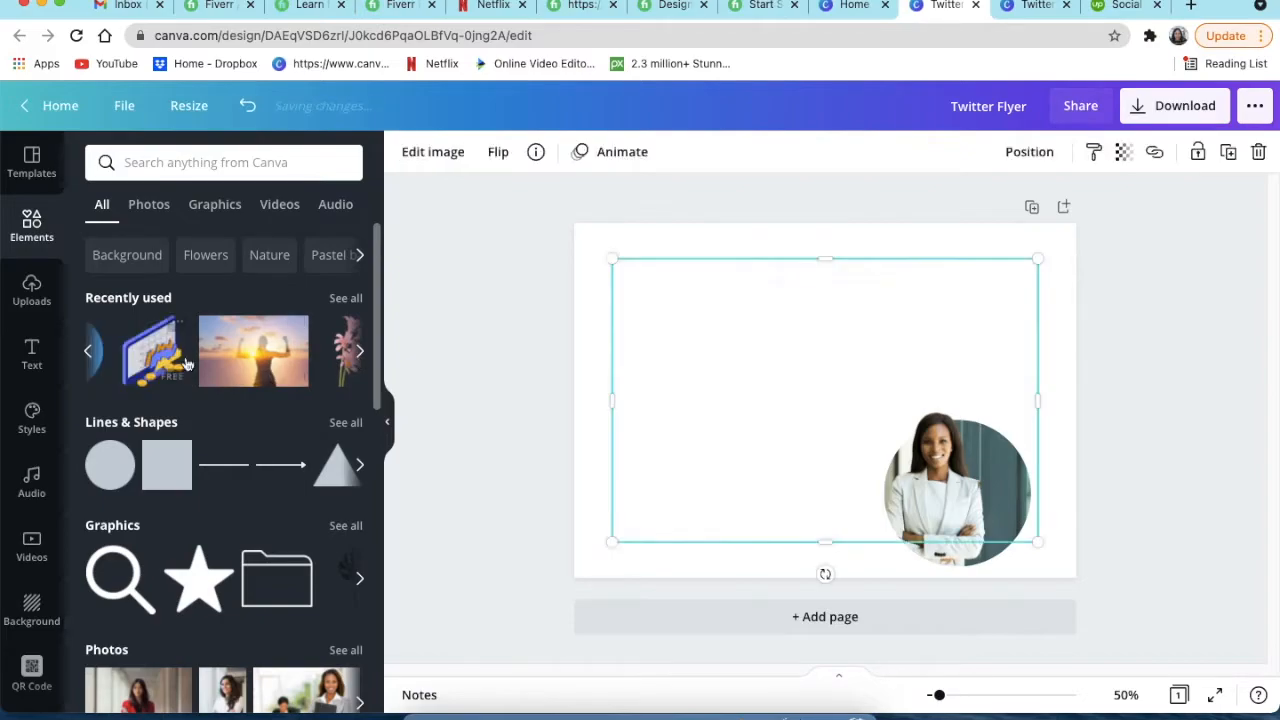
left_click_drag(721, 380, 694, 352)
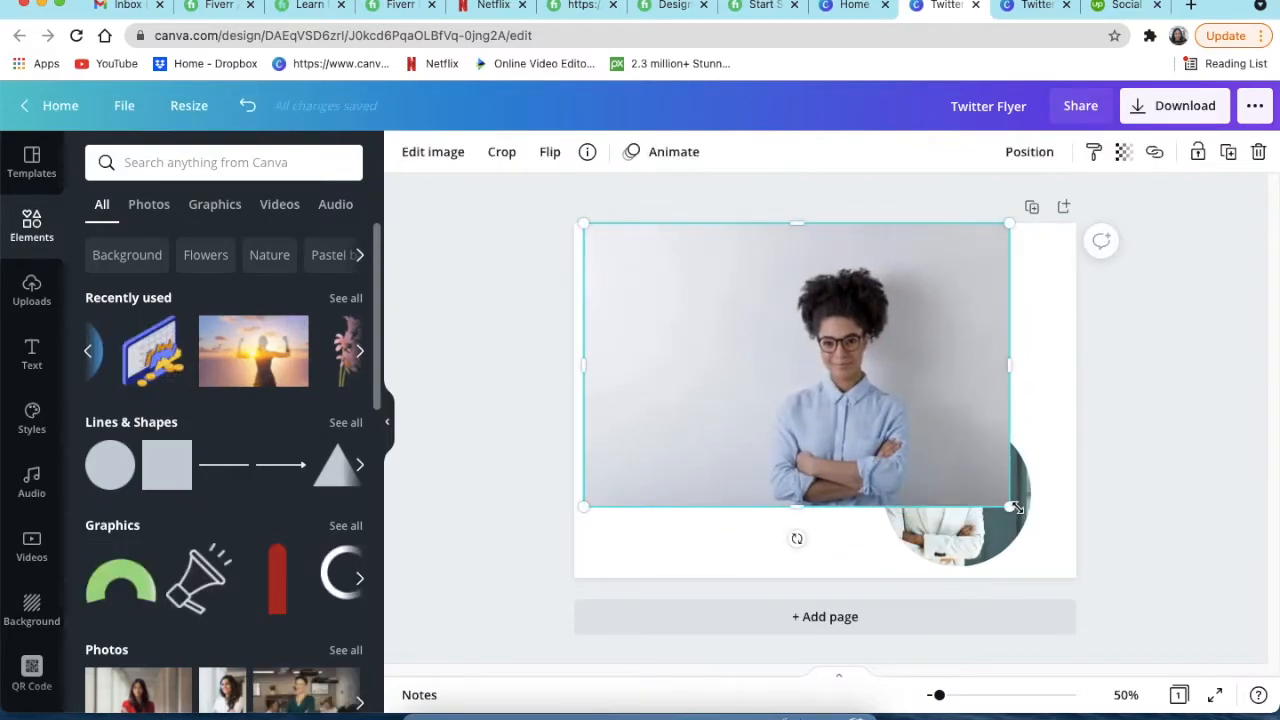
left_click_drag(1012, 505, 838, 390)
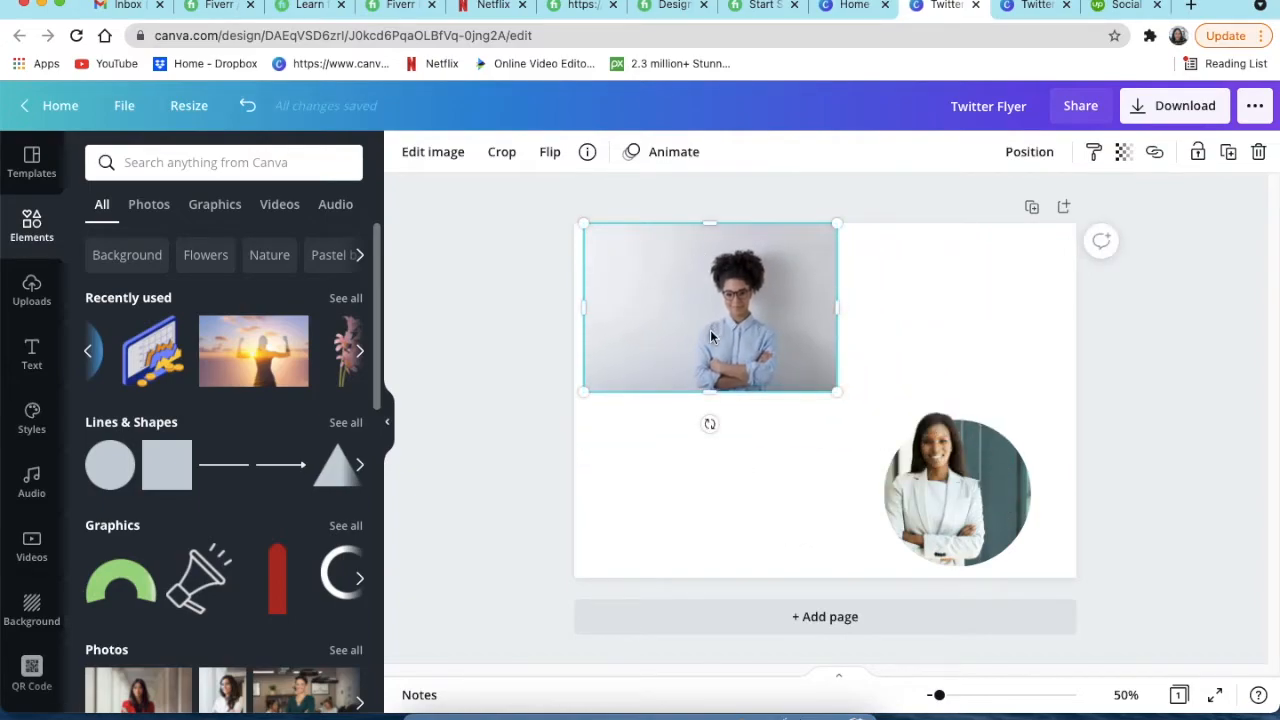
left_click_drag(710, 336, 696, 360)
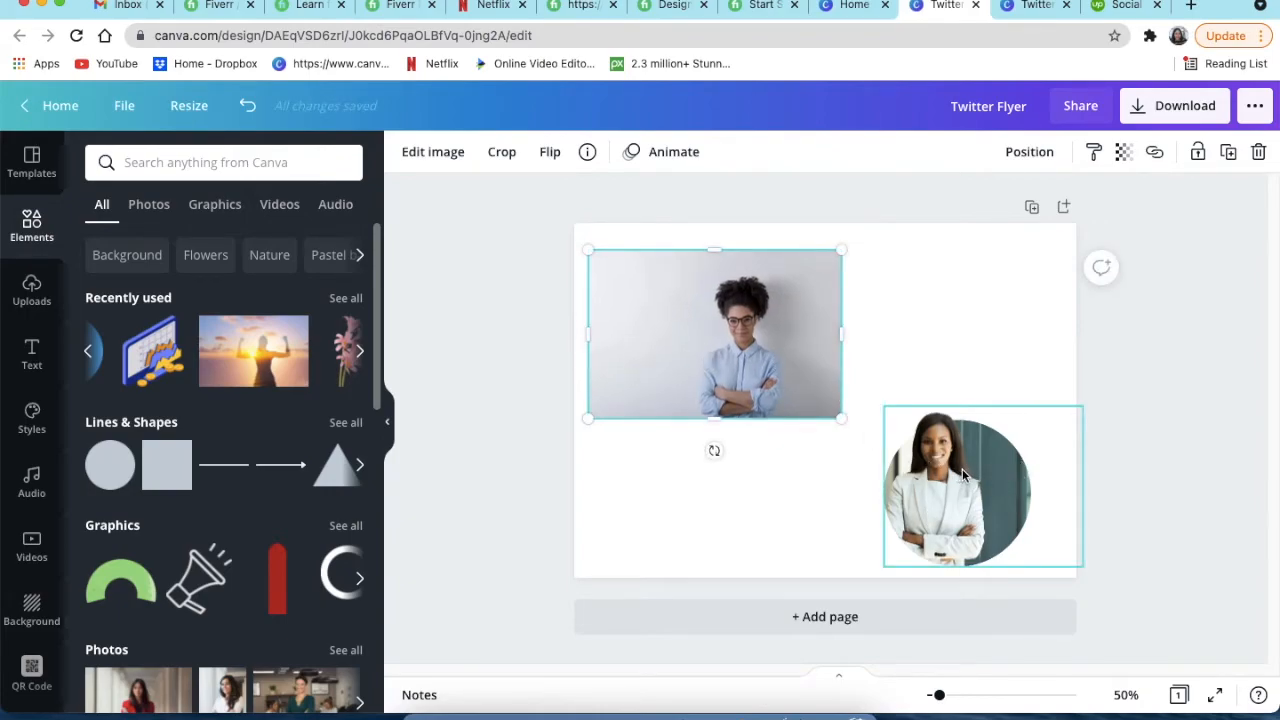
Step: Duplicate the blue-shirt photo beside the original and remove the background from the copy
left_click(551, 466)
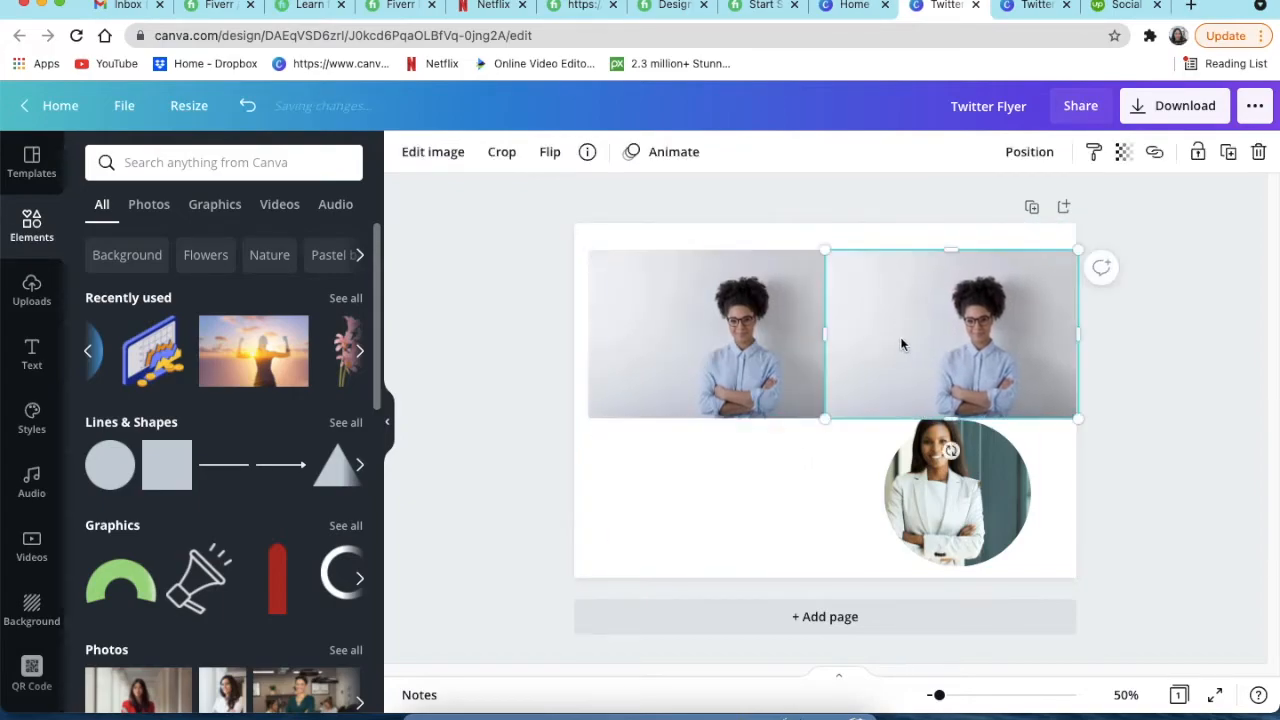
left_click(433, 152)
left_click(257, 420)
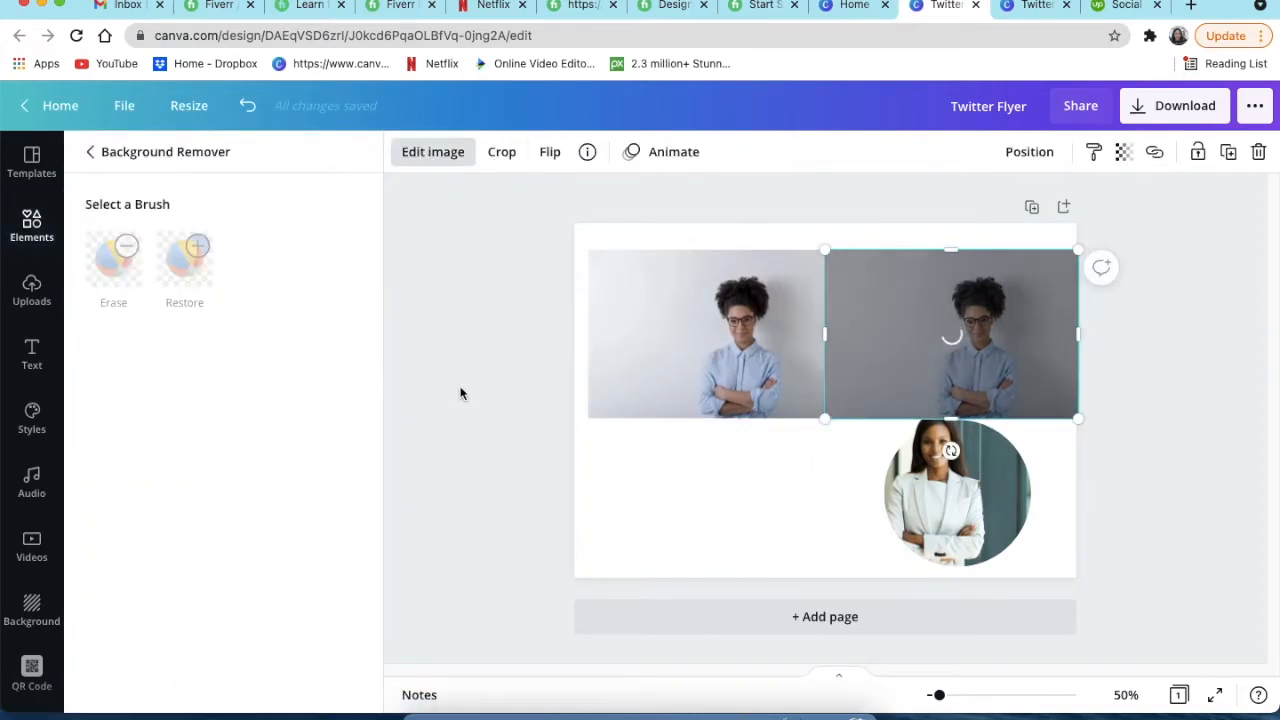
left_click(318, 683)
Step: Add a circle frame, shrink it in the upper left of the page and fill it with the blue-shirt photo that keeps its background
left_click(31, 226)
scroll(297, 371, "down", 5)
left_click(120, 527)
left_click_drag(825, 400, 707, 467)
left_click_drag(804, 565, 770, 531)
left_click_drag(690, 450, 690, 471)
mouse_move(693, 346)
left_mouse_down()
mouse_move(690, 470)
mouse_move(700, 325)
left_mouse_up()
Step: Enlarge the photo inside the new circle frame and reposition it so the woman is centred
double_click(700, 325)
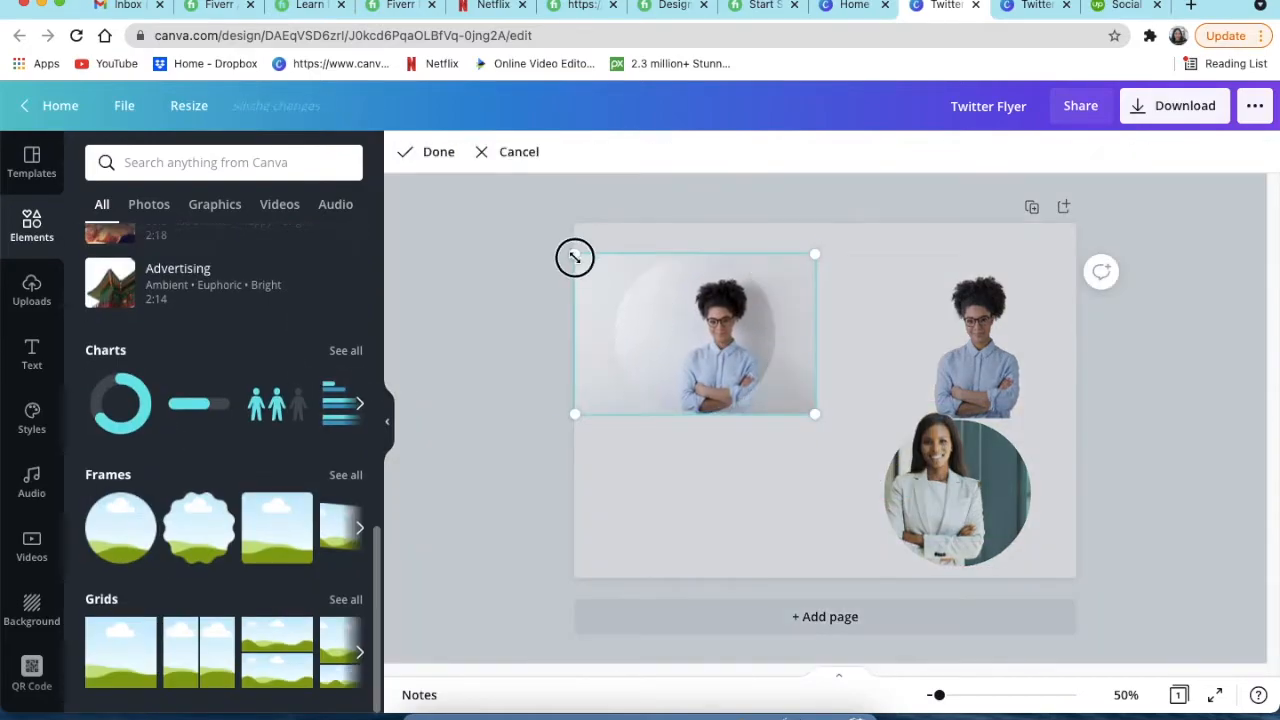
left_click_drag(575, 253, 494, 200)
left_click_drag(663, 347, 706, 323)
left_click(929, 334)
Step: Scale and move the blue-shirt cut-out over the circular photo and bring it in front of the circle
left_click_drag(794, 389, 648, 434)
right_click(851, 368)
left_click_drag(851, 368, 718, 348)
left_click(1028, 151)
right_click(771, 363)
left_click(829, 426)
Step: Align the blue-shirt cut-out with the same woman in the circle and crop its lower edge to stay inside the circle
left_click(929, 357)
left_click(714, 363)
double_click(723, 371)
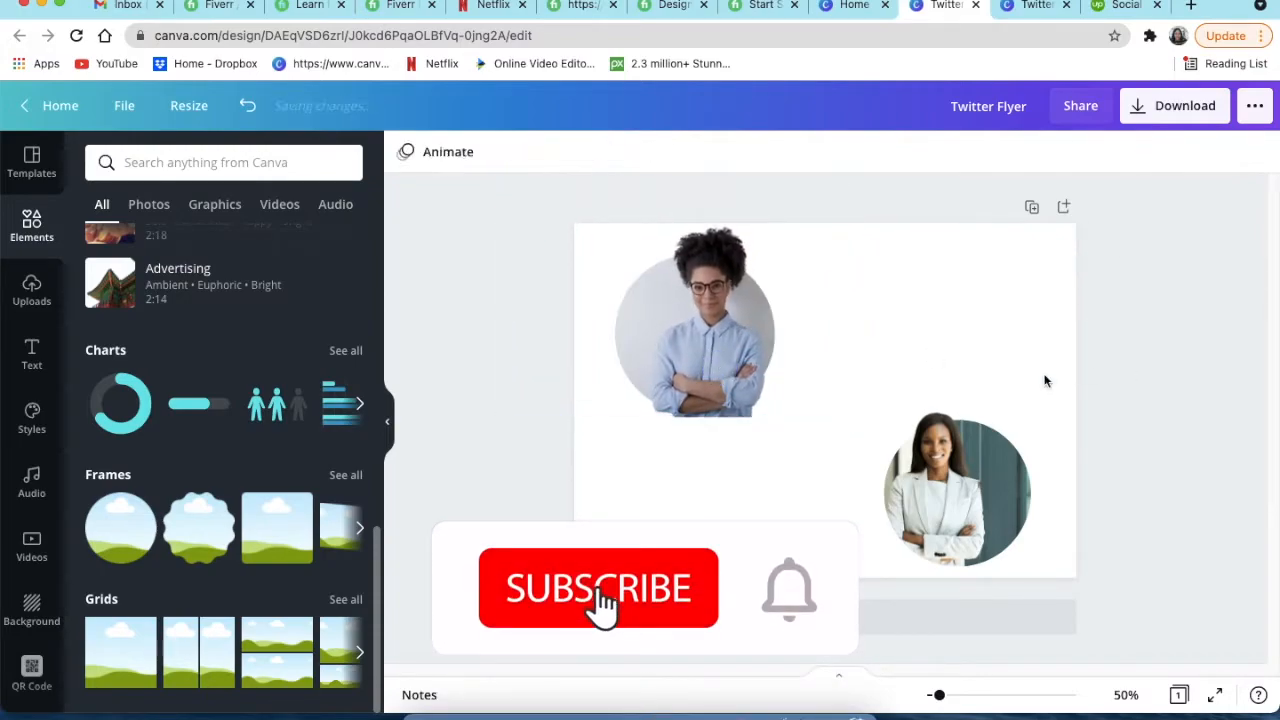
left_click(1112, 389)
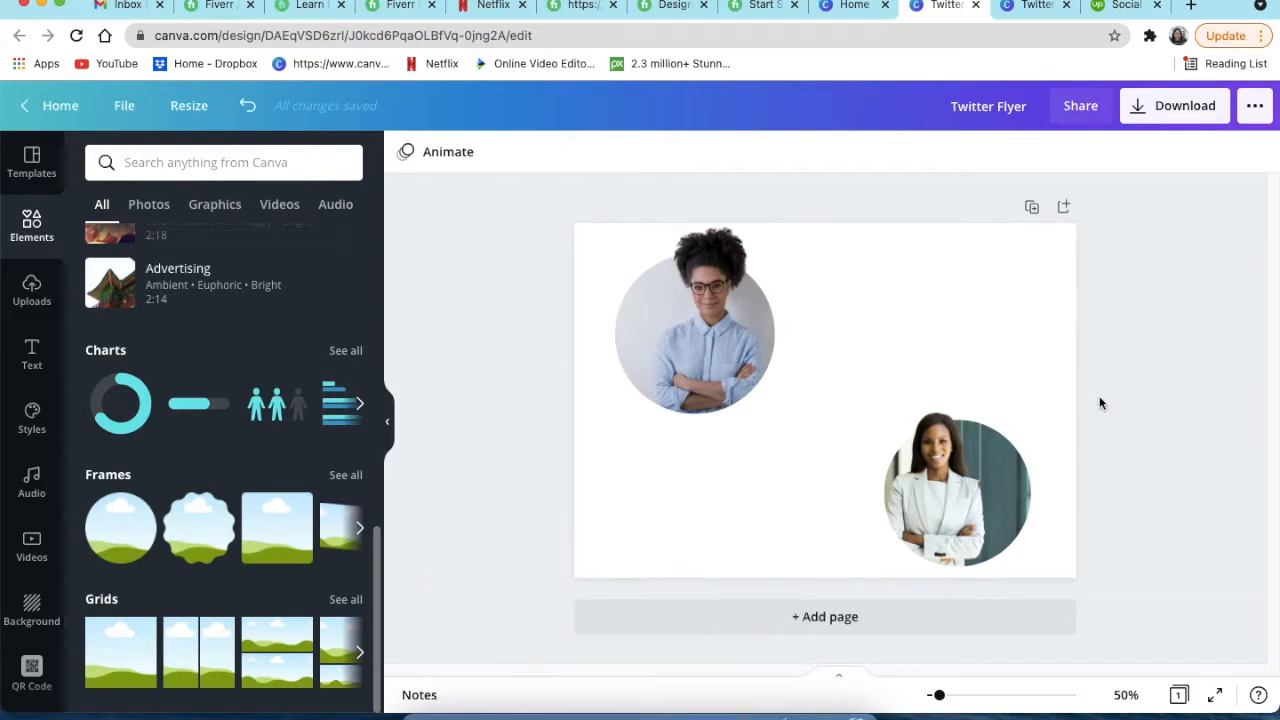
Step: Shrink the blue-shirt pop-out portrait into the upper right corner and slightly enlarge the portrait below it
left_click_drag(452, 192, 714, 340)
left_click_drag(502, 414, 560, 366)
left_click_drag(674, 306, 958, 339)
left_click_drag(845, 224, 805, 192)
left_click(940, 341)
left_click(1028, 514)
mouse_move(1084, 404)
left_mouse_down()
mouse_move(1103, 394)
mouse_move(1083, 409)
left_mouse_up()
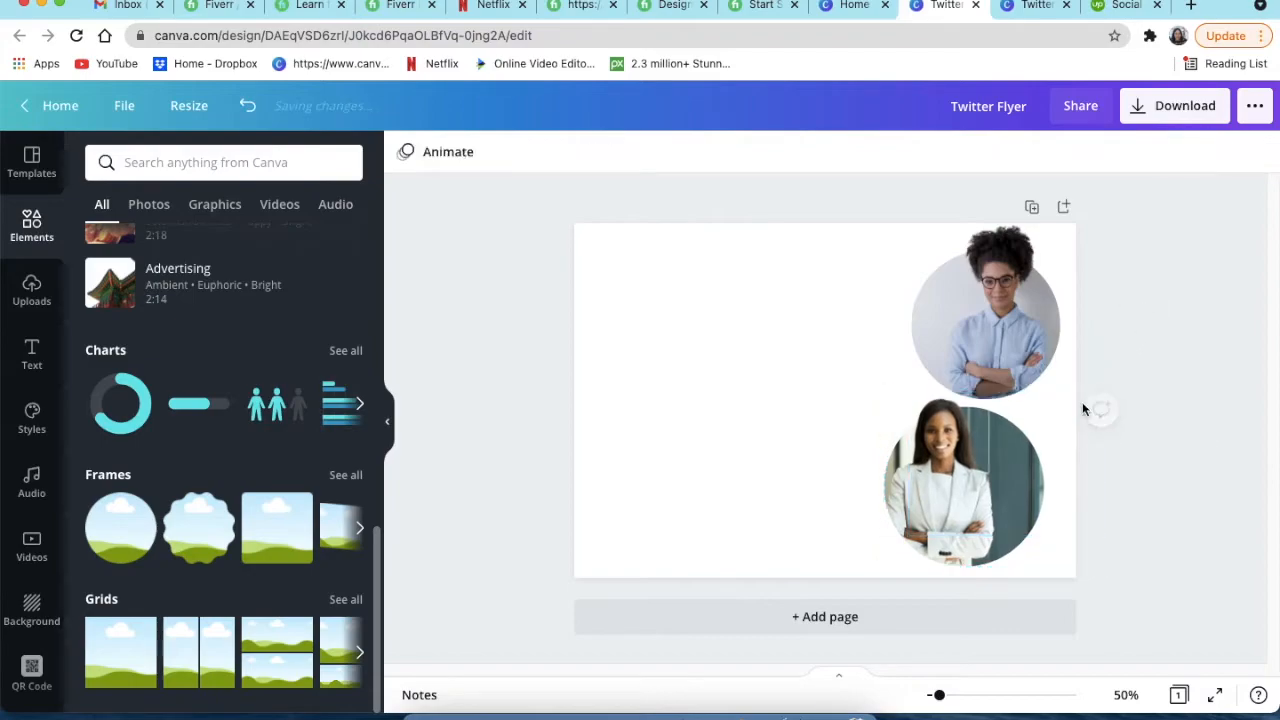
Step: Set the page background to the light blue default colour
left_click(640, 318)
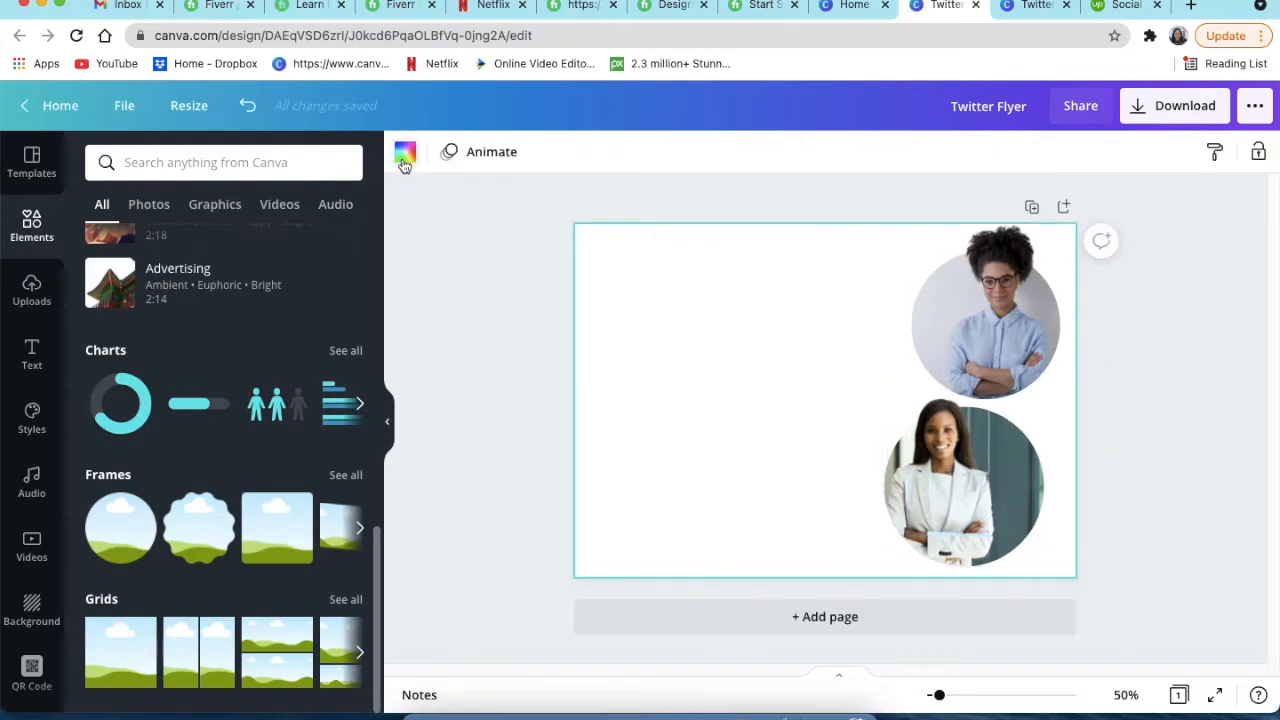
left_click(404, 151)
scroll(263, 495, "down", 3)
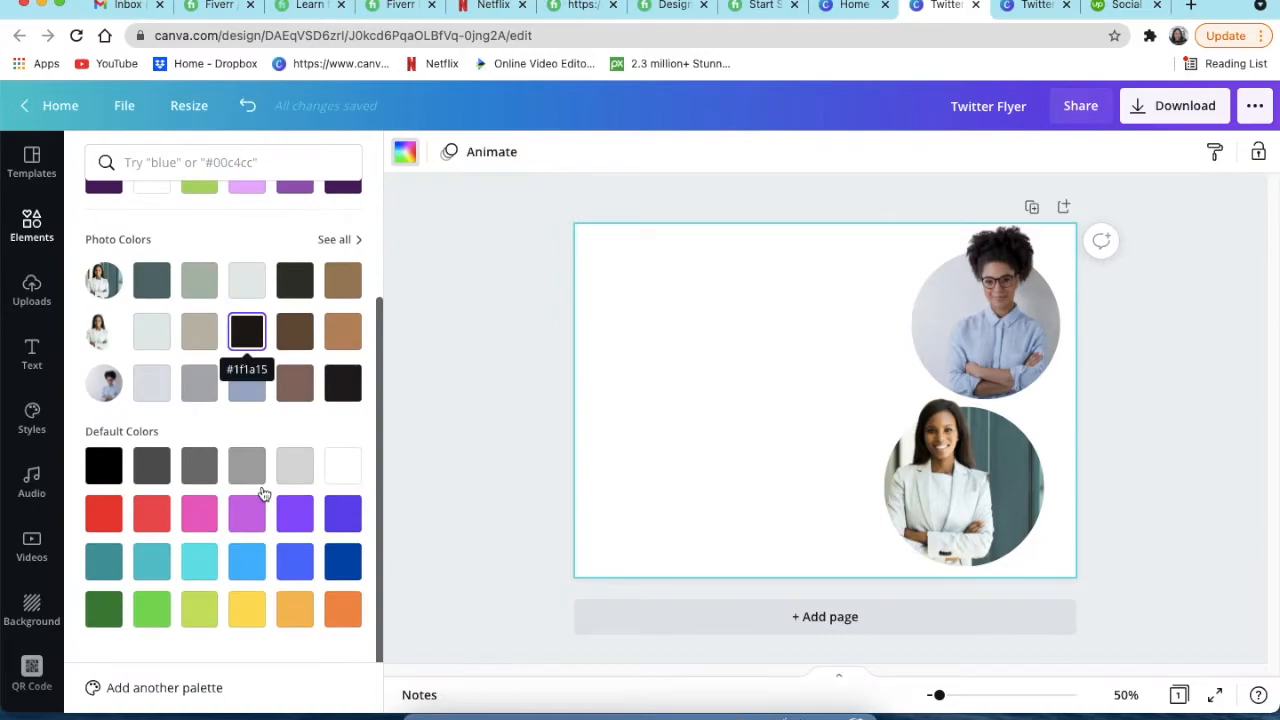
left_click(250, 561)
left_click(473, 400)
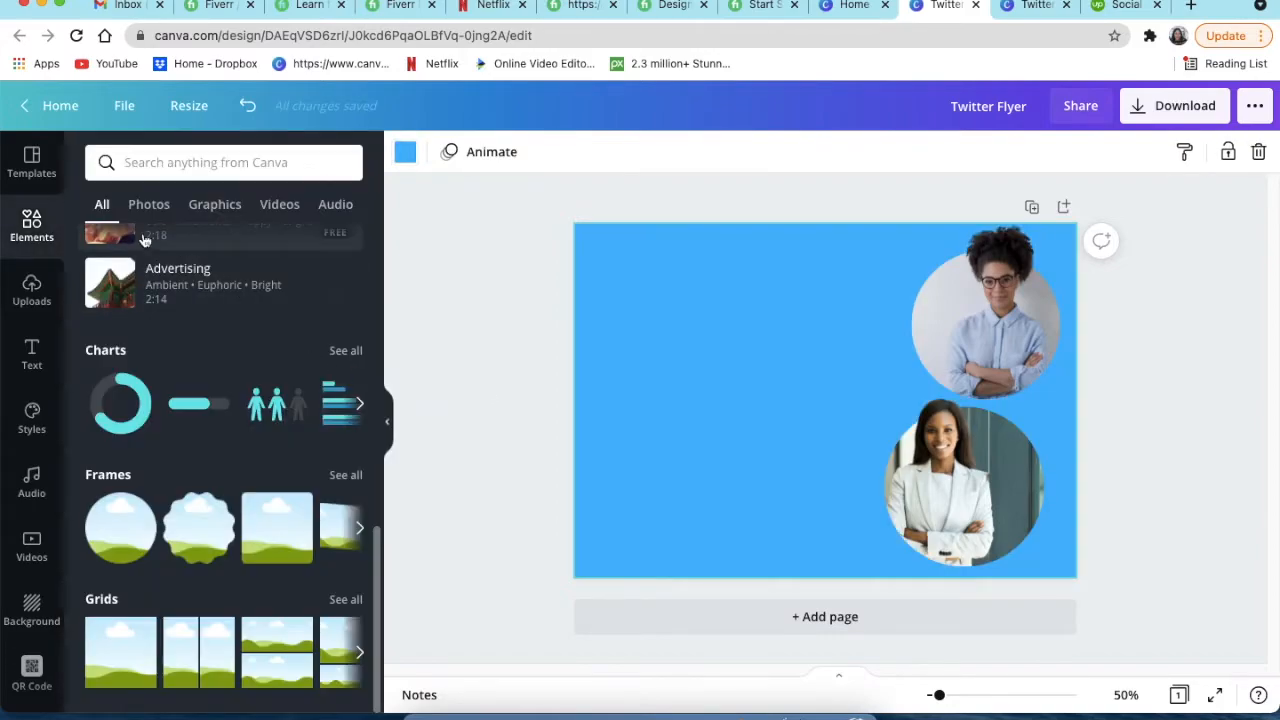
Step: Search the elements for "twitter" and place the blue circular Twitter logo in the upper left of the page
scroll(300, 380, "up", 5)
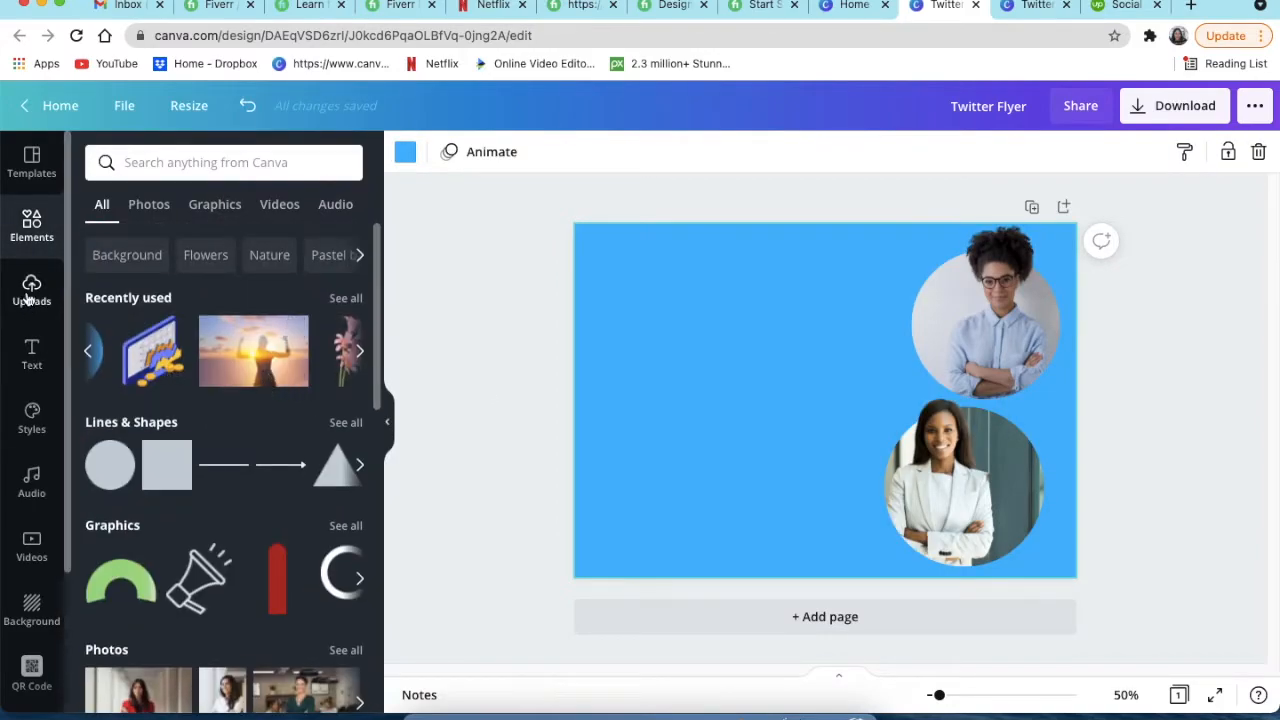
left_click(157, 166)
type("twit")
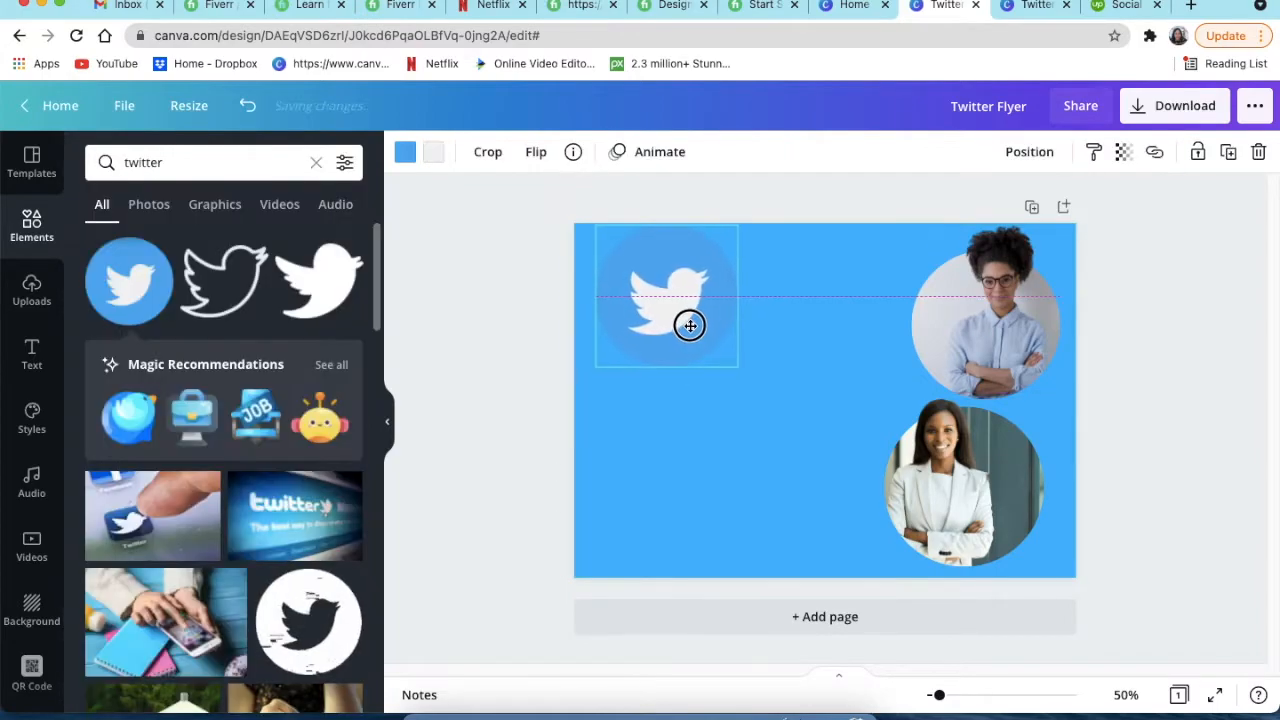
left_click_drag(689, 326, 686, 335)
Step: Match the page background to the Twitter logo's blue and shrink the logo to about 2.6 × 2.6 in the upper left corner
left_click(653, 473)
left_click(404, 158)
left_click(199, 246)
left_click(671, 337)
left_click_drag(736, 378, 643, 278)
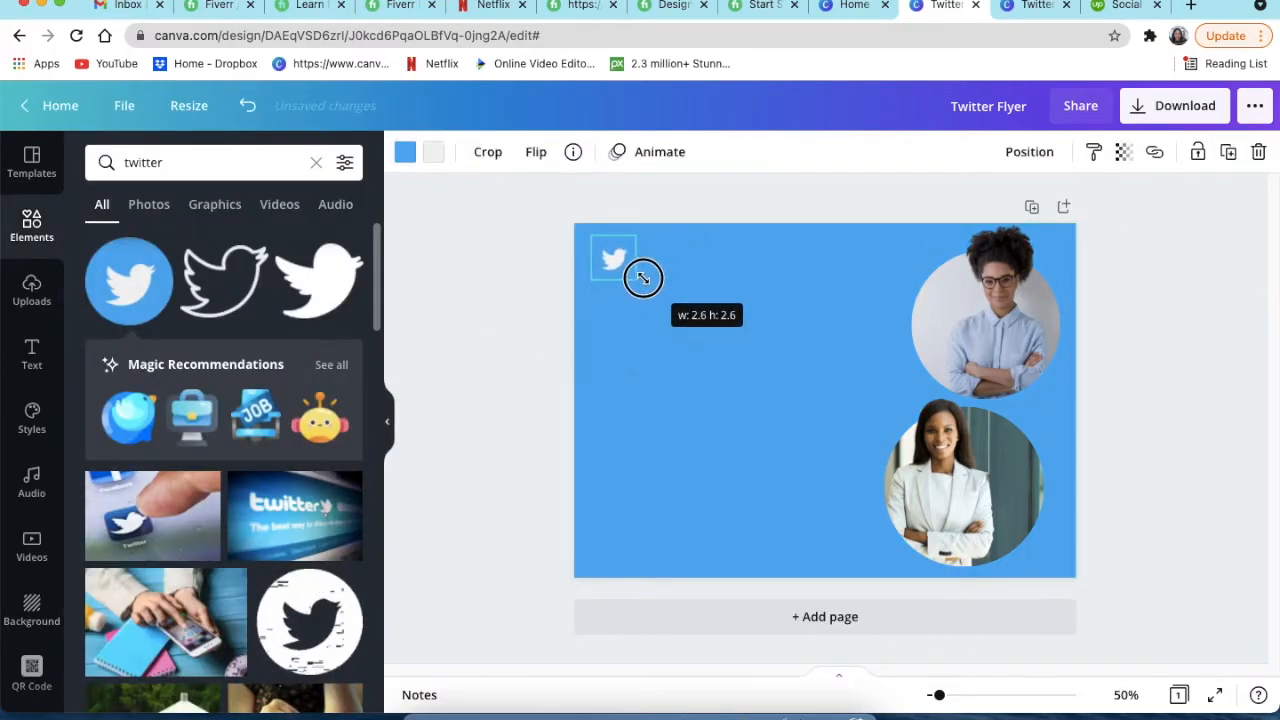
Step: Add a text box to the page and set its font to Genty Sans
left_click(490, 333)
key("t")
left_click_drag(802, 396, 655, 305)
left_click(523, 152)
left_click(138, 283)
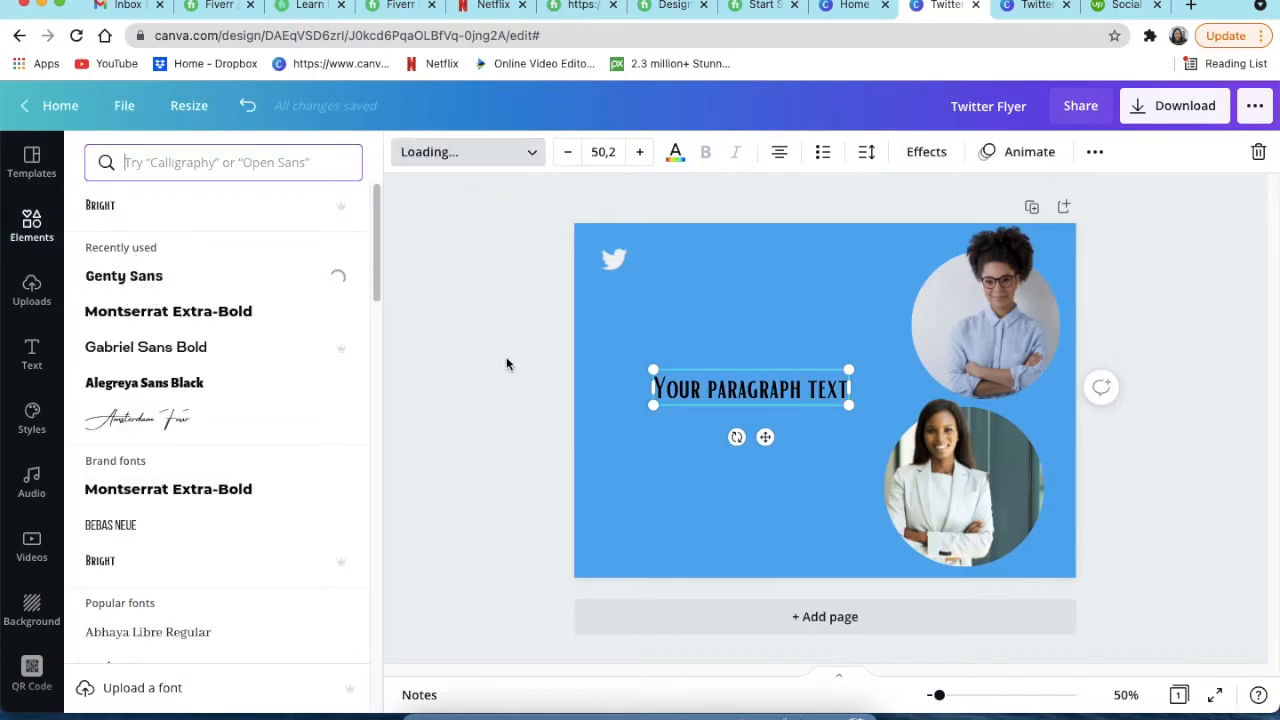
Step: Change the text to "Spaces - Saturday 25/09" and place it at the top of the page, widened to a single line
triple_click(651, 391)
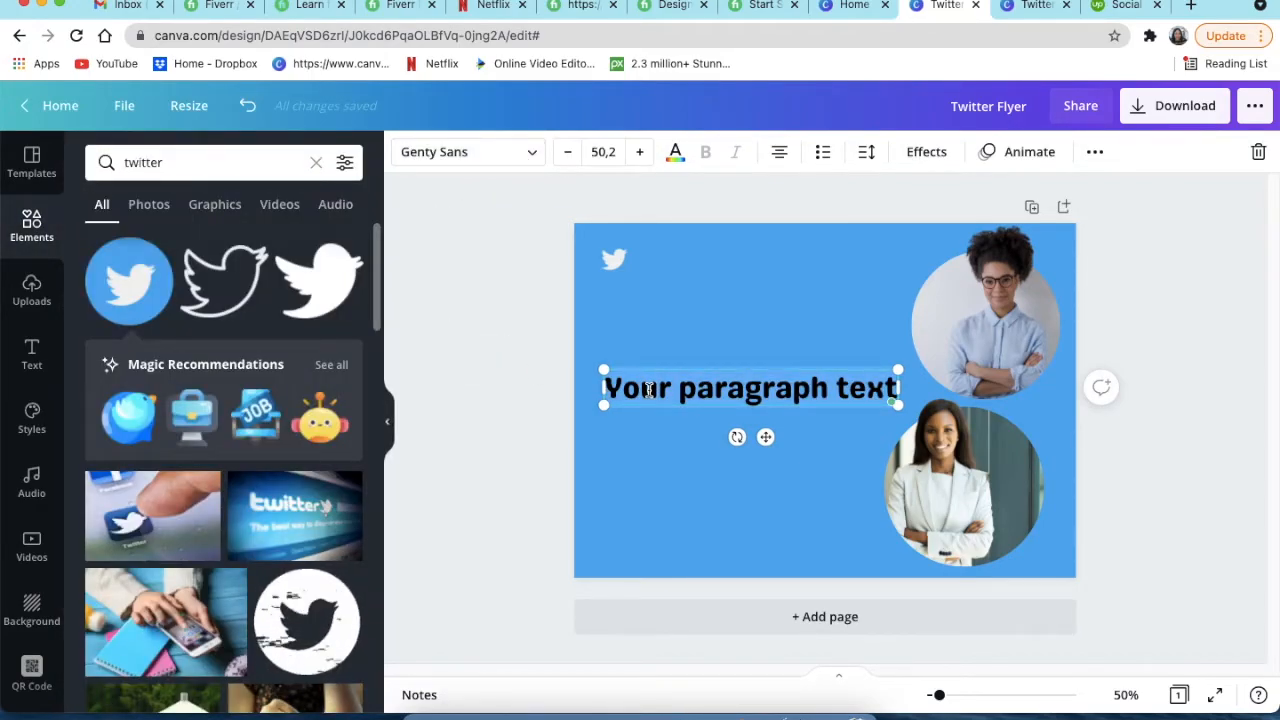
type("Space")
left_click(551, 357)
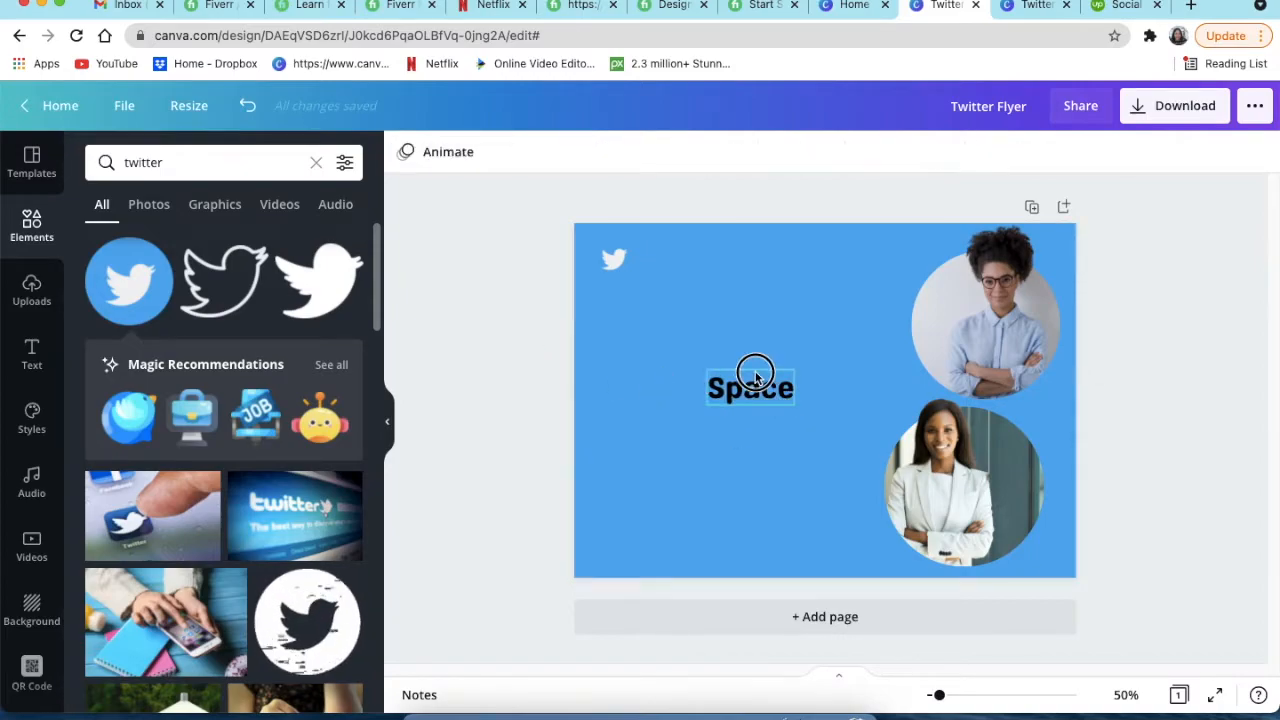
left_click_drag(755, 376, 685, 246)
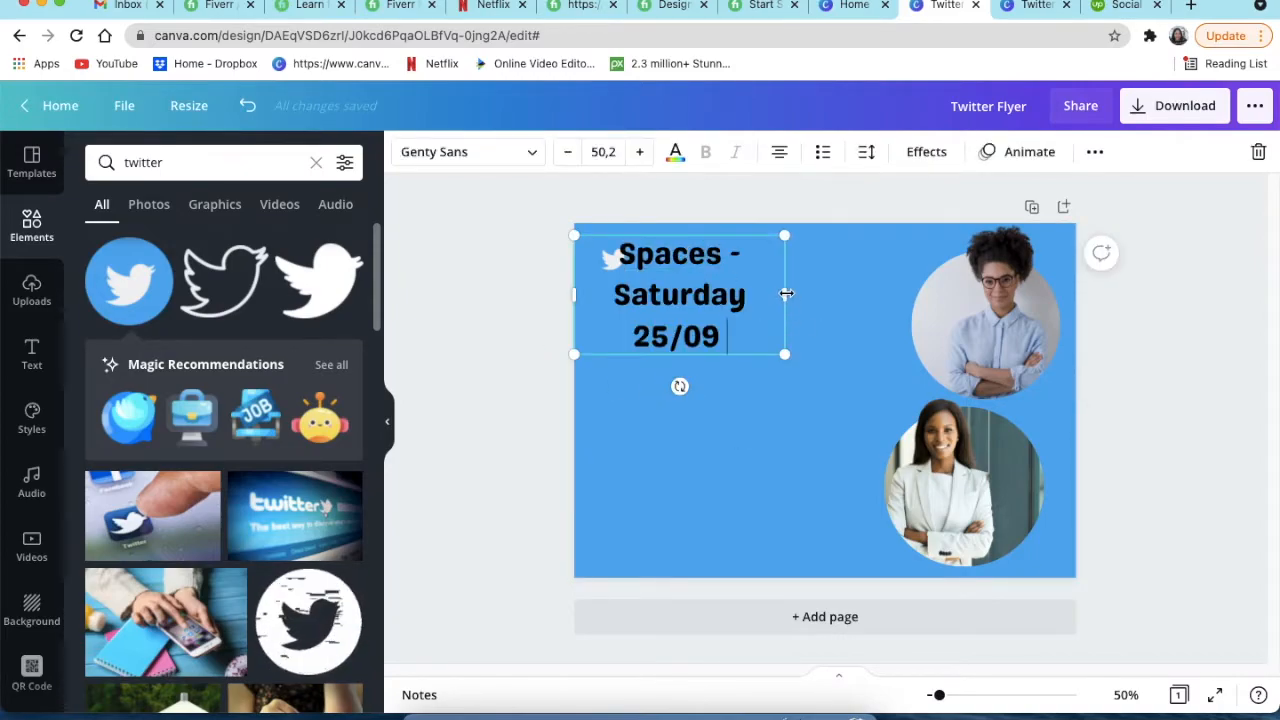
left_click_drag(786, 293, 953, 283)
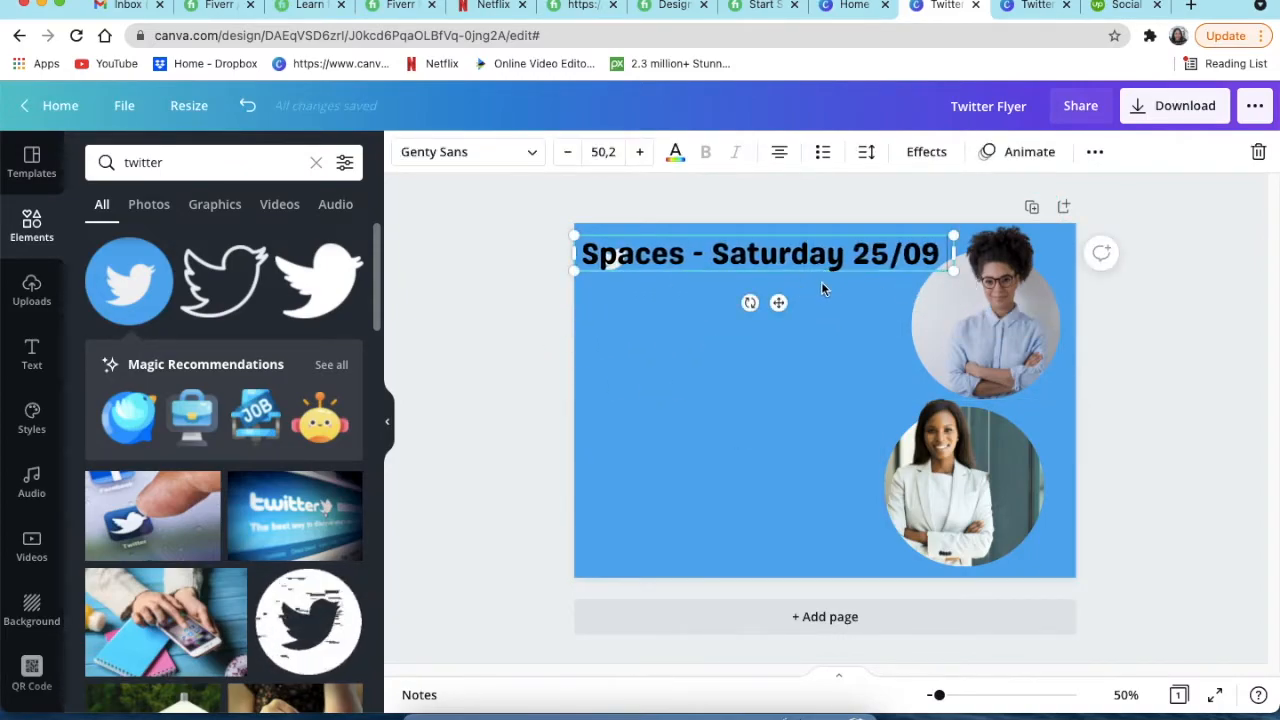
Step: Reduce the heading's font size to 40,2 and position it directly beside the Twitter logo
left_click(568, 154)
left_click_drag(780, 299, 808, 306)
left_click(567, 153)
left_click(567, 153)
left_click(567, 153)
left_click_drag(794, 297, 792, 306)
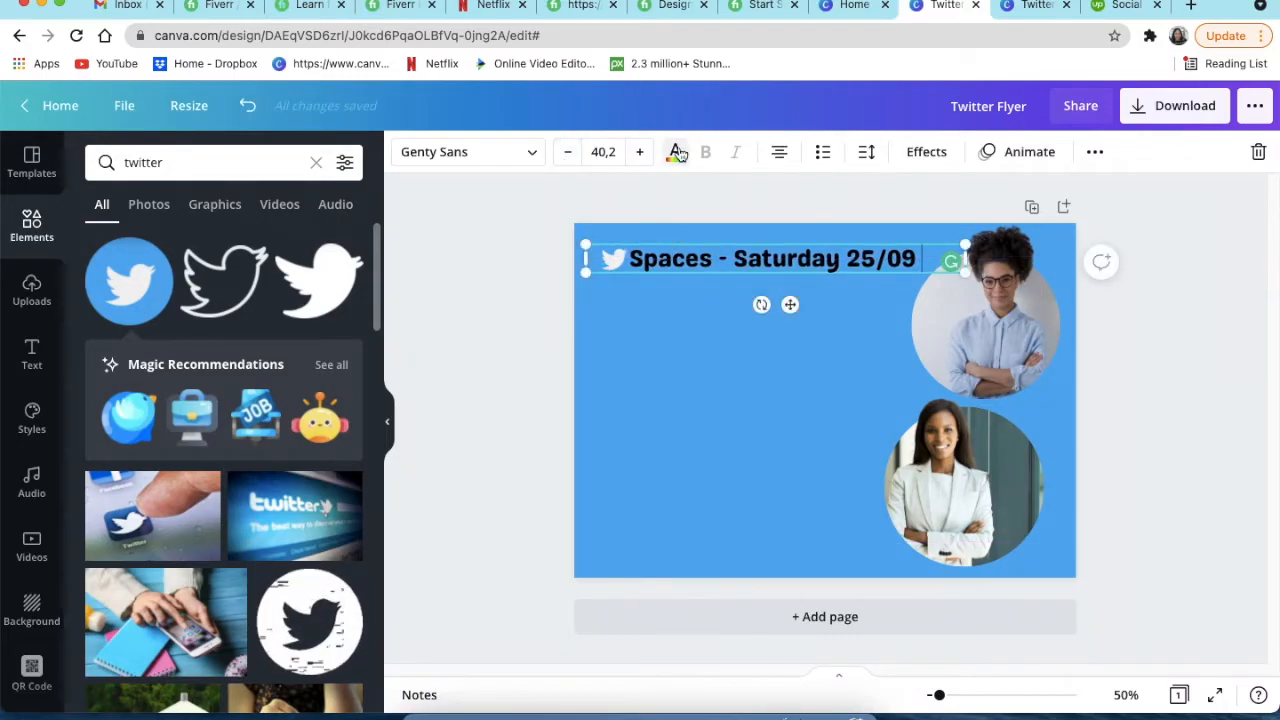
Step: Colour the heading text white and nudge it slightly away from the Twitter logo
left_click(675, 152)
left_click(150, 335)
left_click(697, 262)
left_click(497, 310)
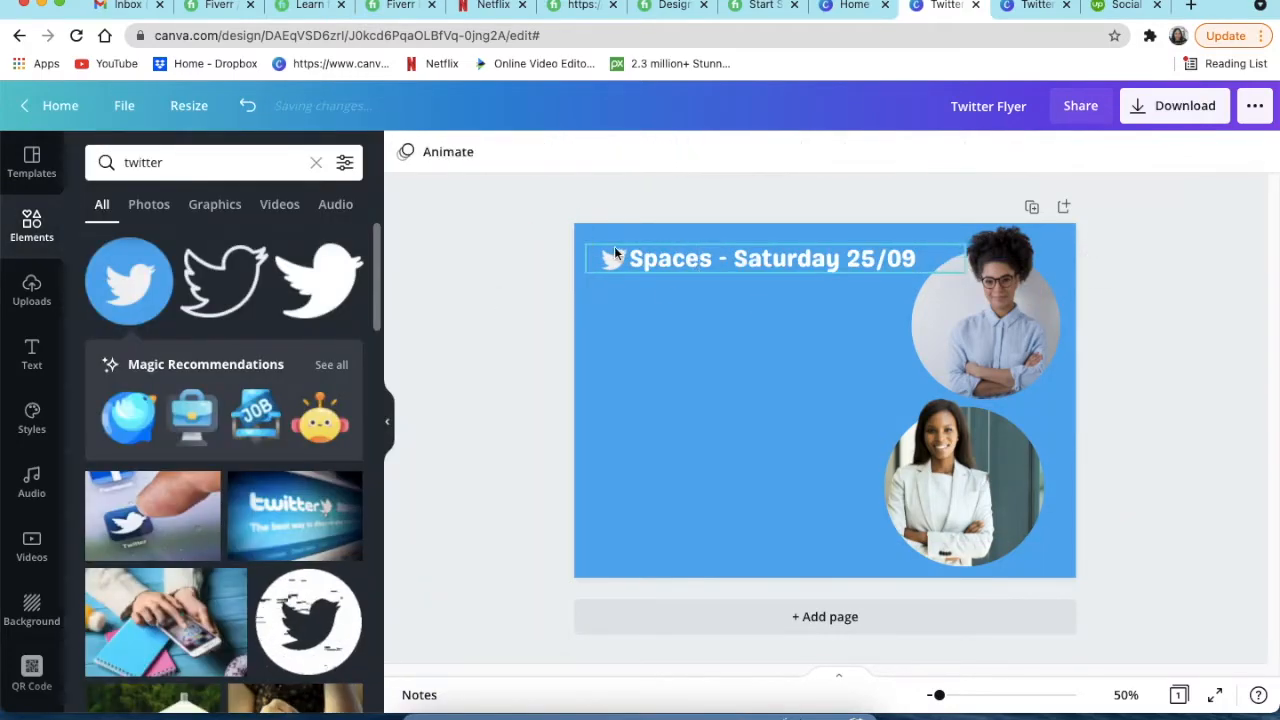
left_click(626, 291)
left_click(686, 259)
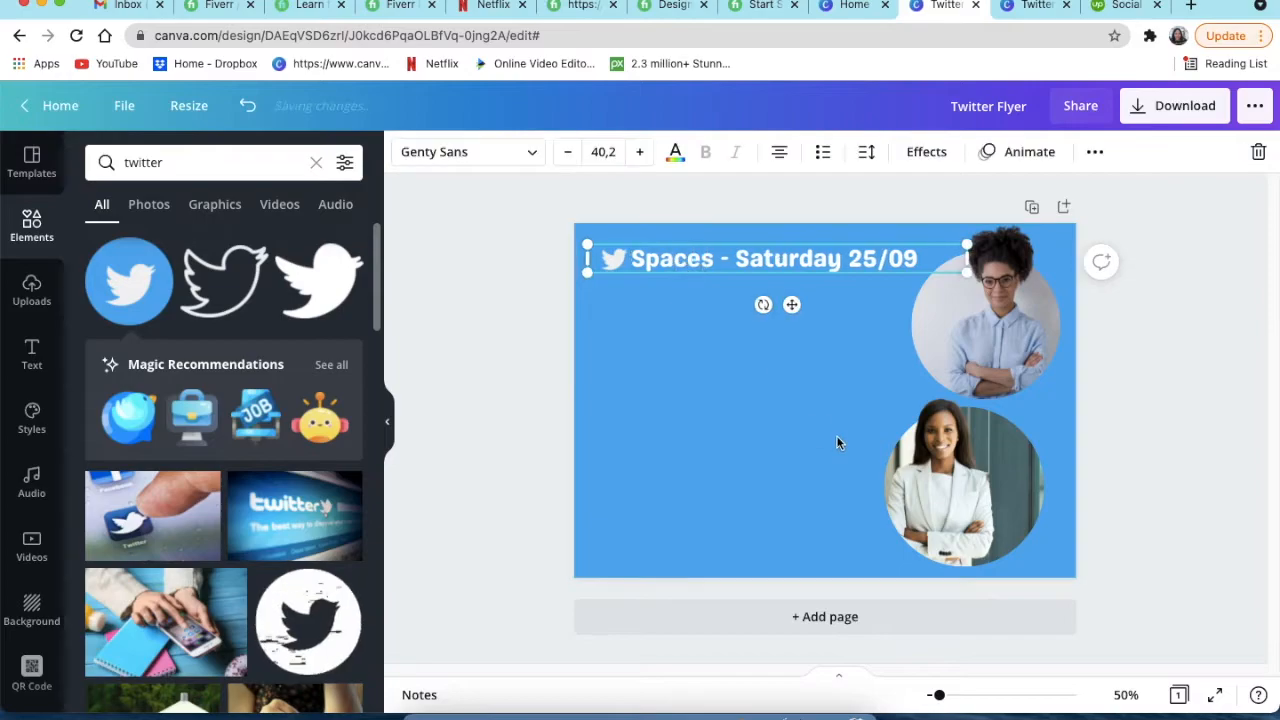
Step: Duplicate the heading directly beneath itself and change the copy to "19:00 SAST"
left_click(566, 329)
left_click_drag(691, 264, 737, 289)
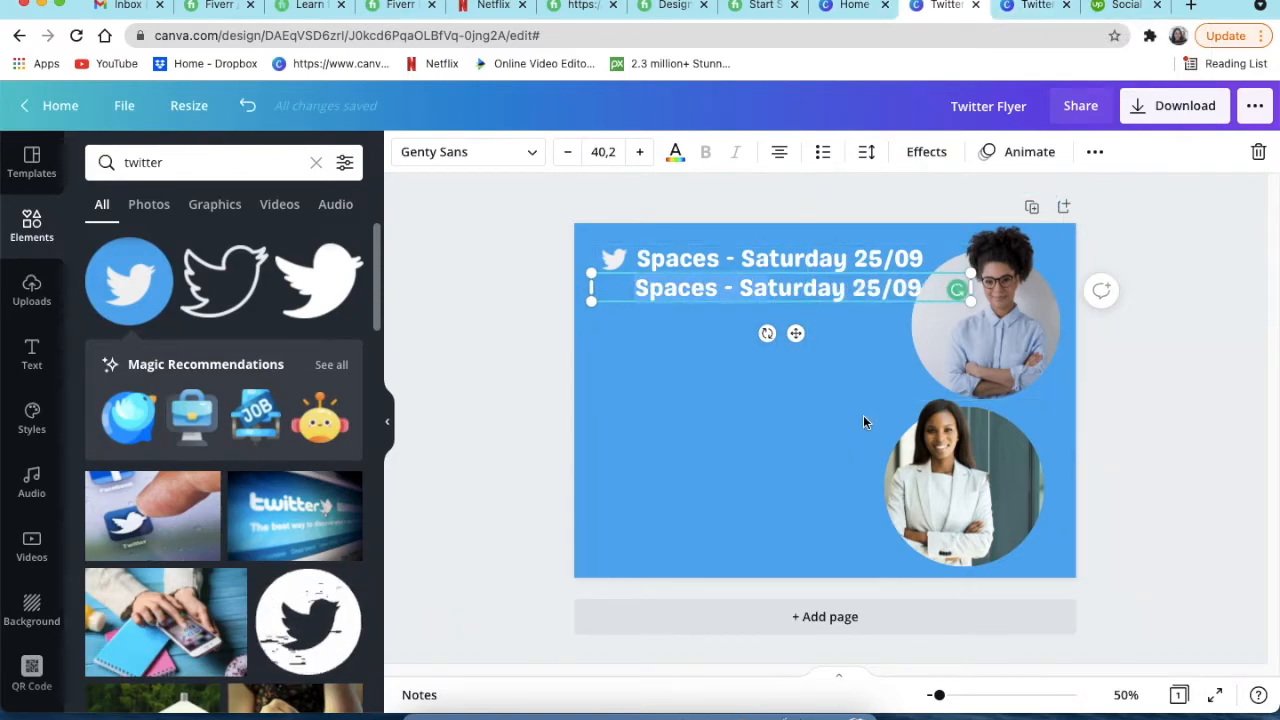
type("19:00 SAST")
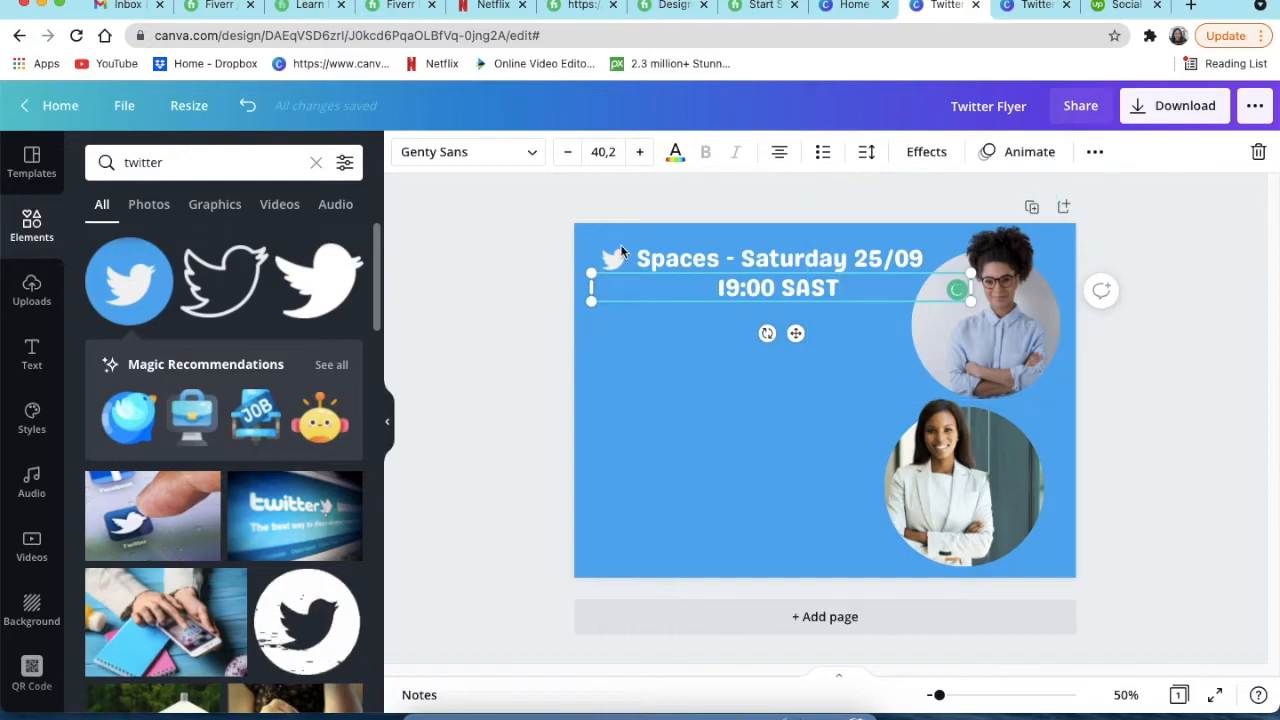
Step: Reduce the font size of the "19:00 SAST" line to 32,2
left_click(568, 152)
left_click(568, 152)
left_click(568, 152)
left_click(568, 152)
left_click(568, 152)
left_click(568, 152)
left_click(568, 152)
left_click(536, 319)
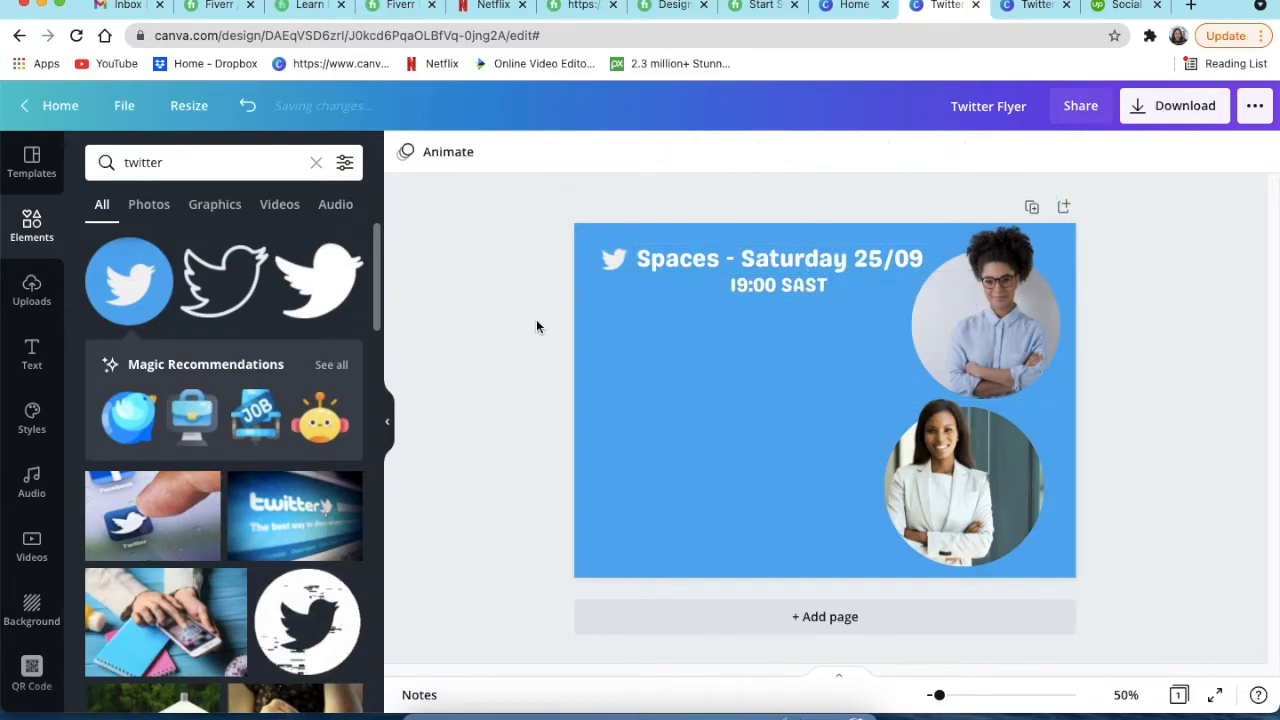
left_click(744, 287)
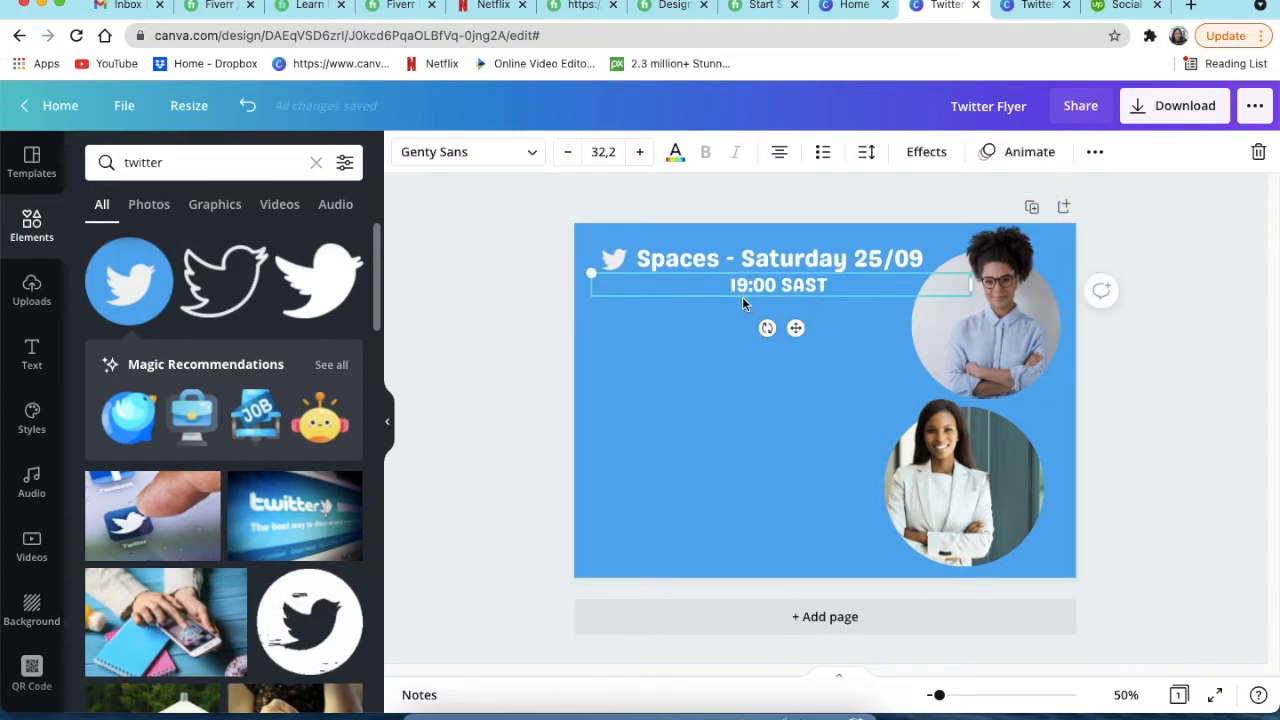
left_click(558, 322)
left_click(797, 286)
left_click(567, 362)
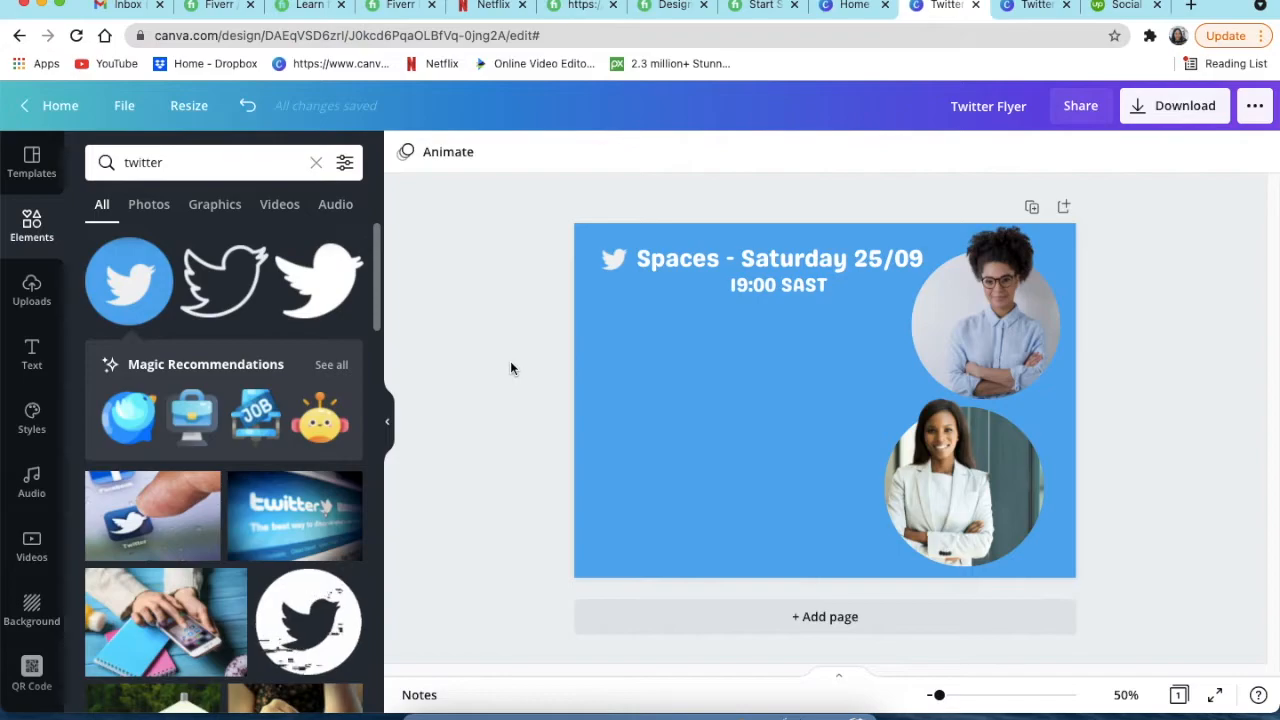
Step: Add a rectangle below the time line, beside the portraits, and resize it to about 19 × 5.6
key("r")
left_click_drag(824, 541, 789, 416)
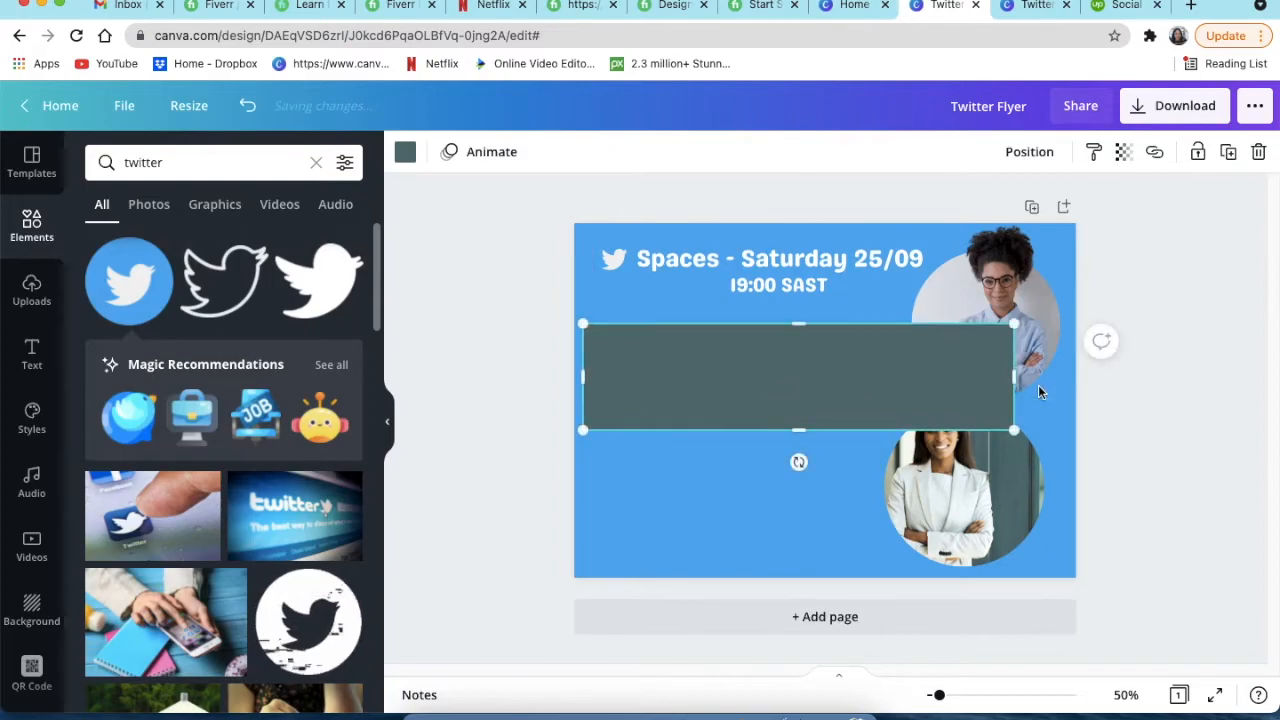
left_click_drag(944, 380, 897, 376)
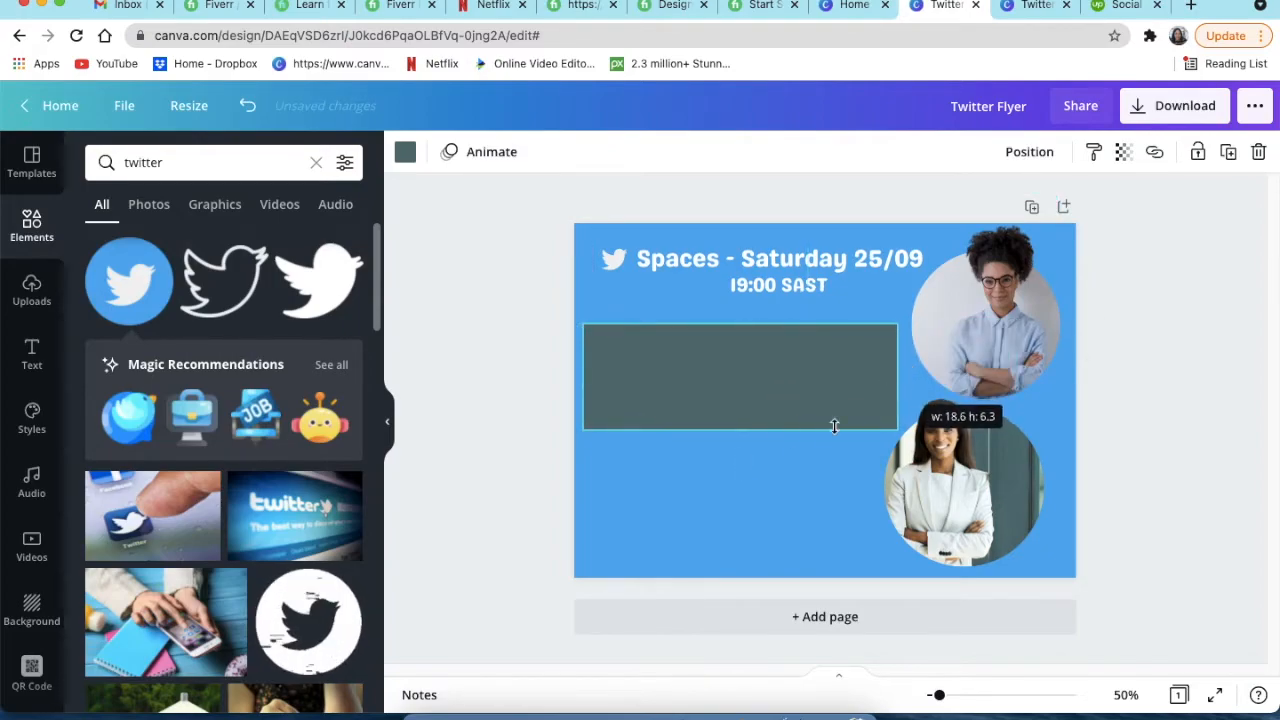
left_click_drag(740, 431, 738, 418)
left_click_drag(900, 370, 903, 371)
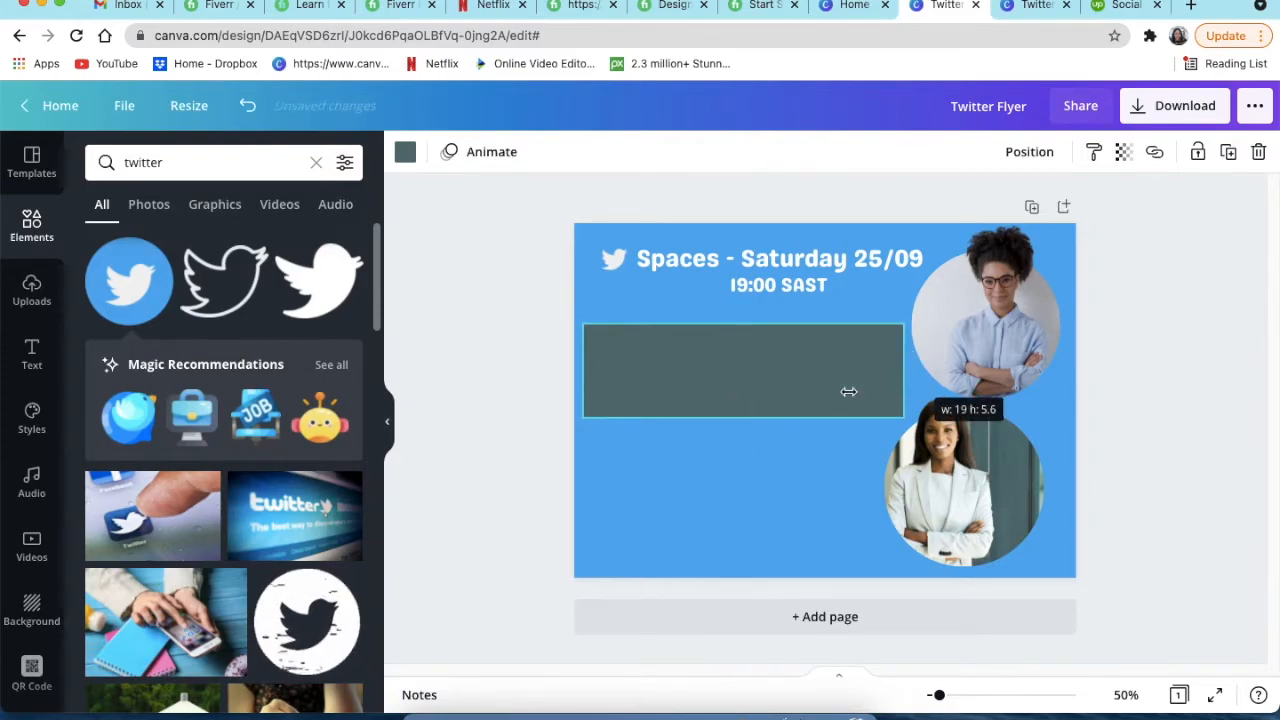
Step: Recolour the rectangle beside the portraits with the default pink
left_click(519, 417)
left_click(639, 389)
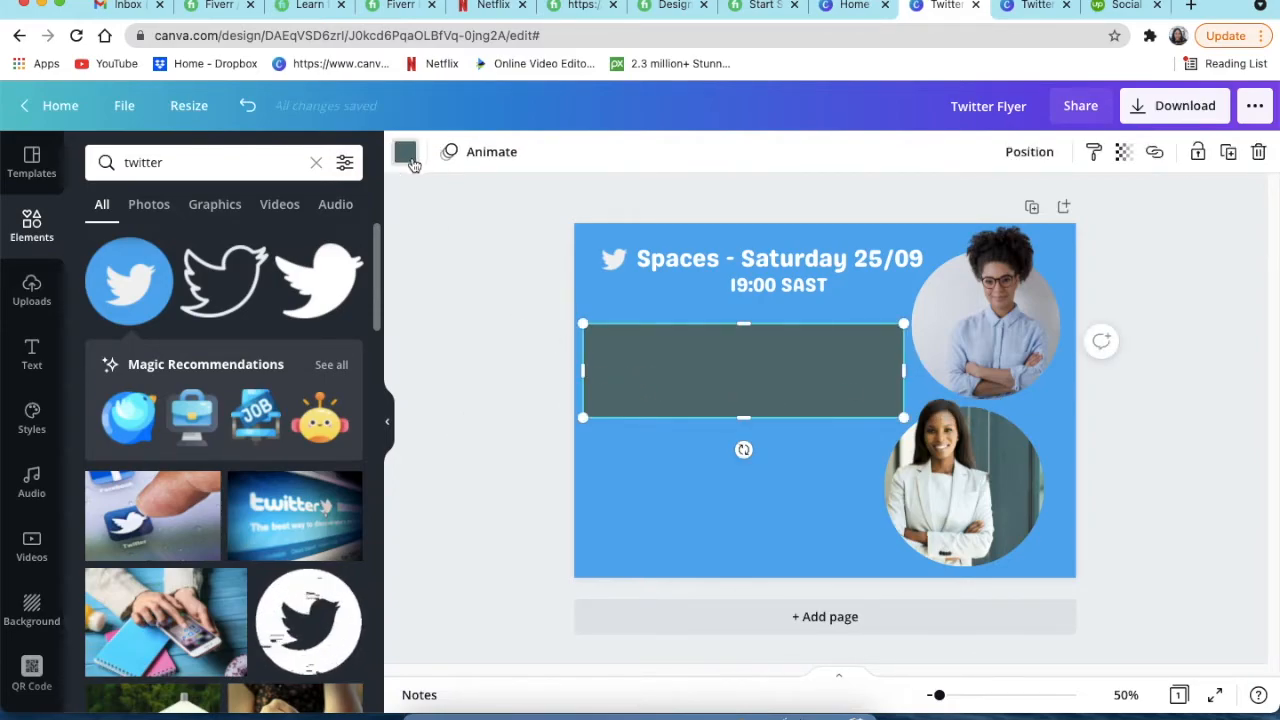
left_click(405, 152)
scroll(226, 522, "down", 3)
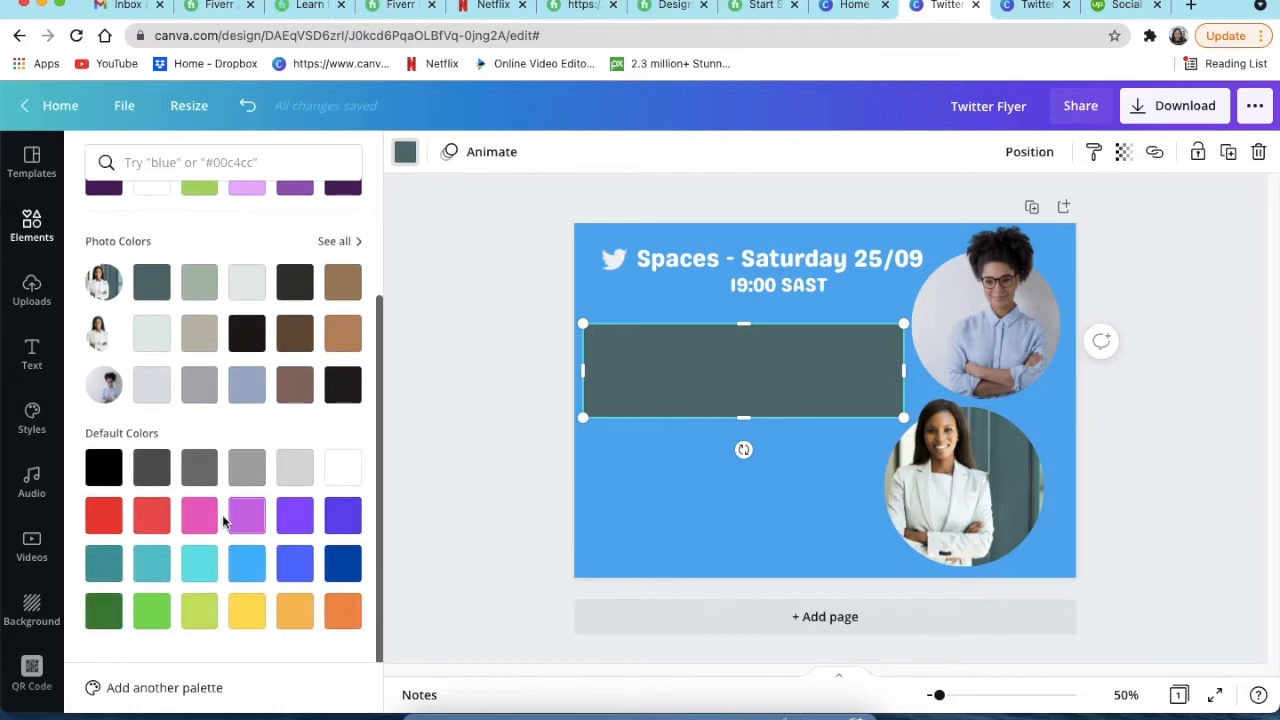
left_click(200, 520)
left_click(449, 410)
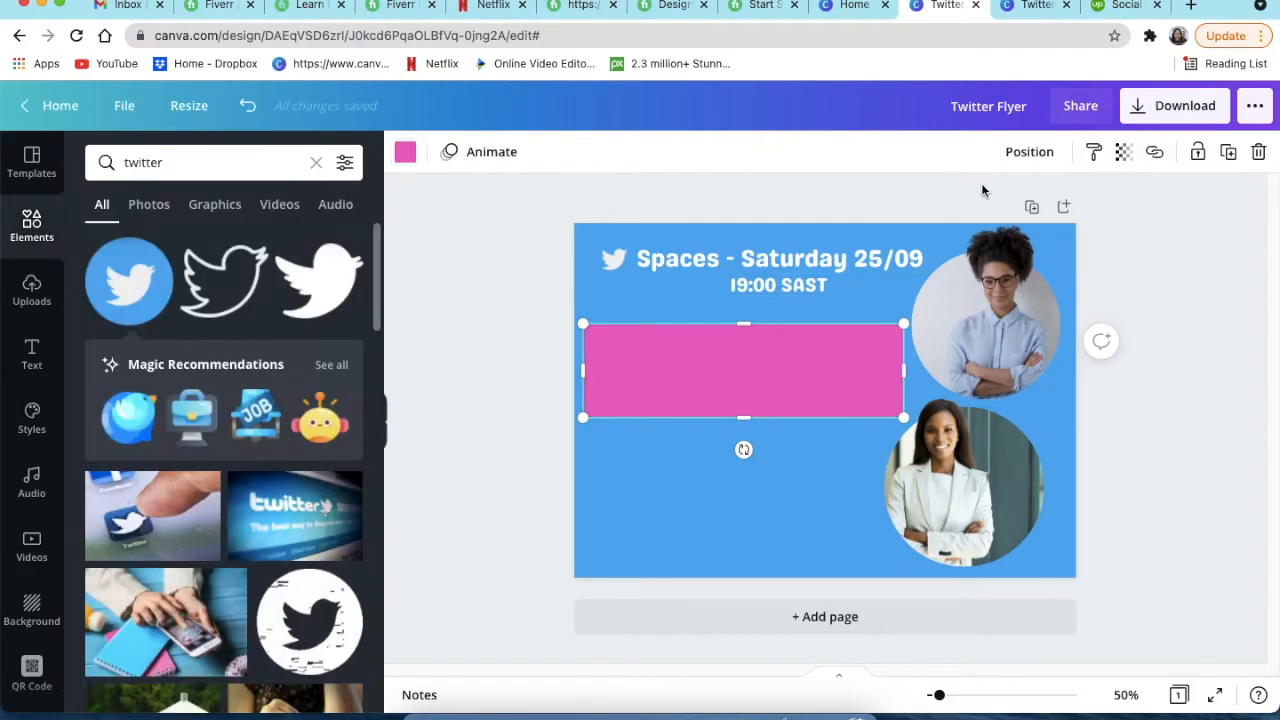
Step: Make the pink rectangle slightly transparent and deselect it
left_click(1123, 154)
left_click_drag(1059, 208, 1045, 209)
left_click(547, 314)
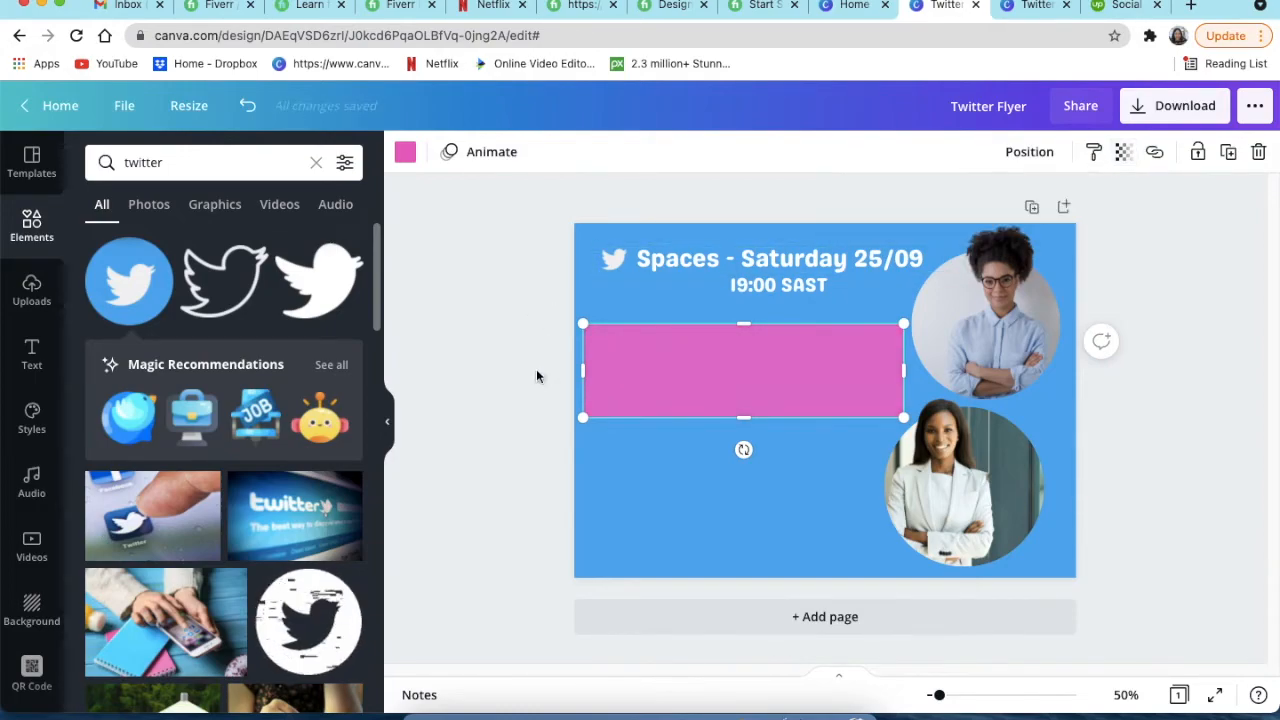
left_click(537, 373)
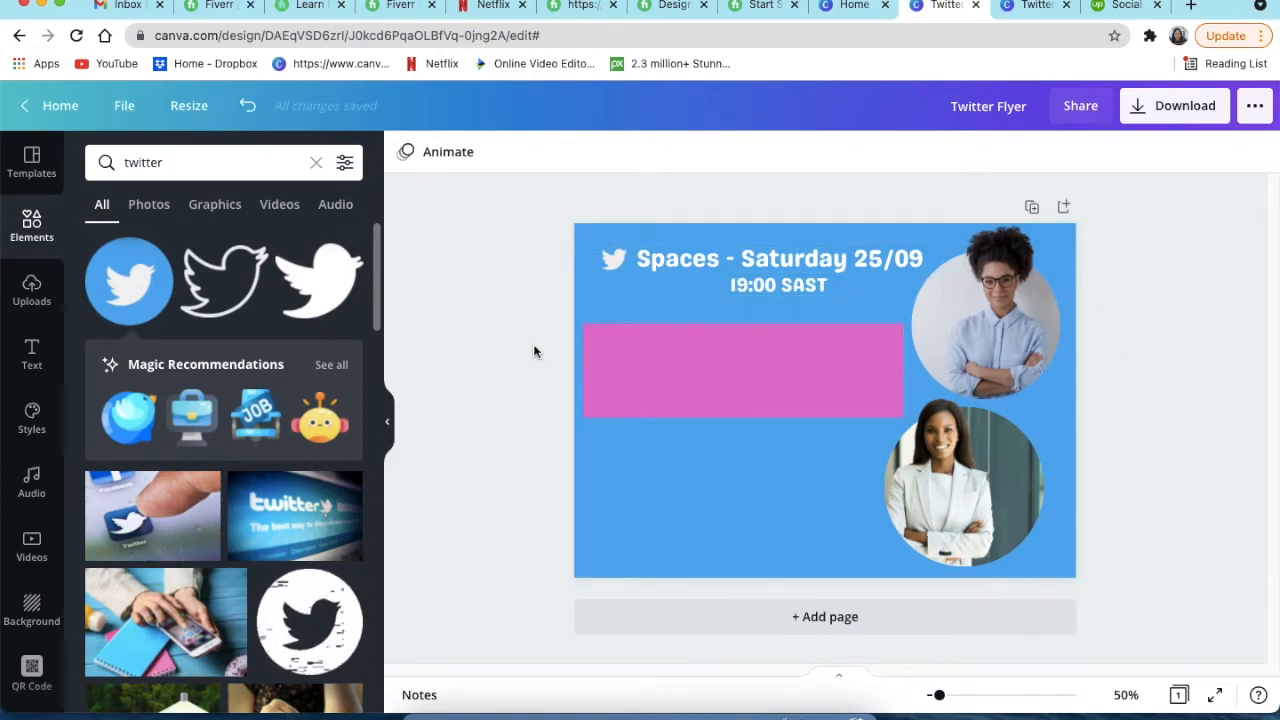
Step: Add a text box over the upper part of the pink rectangle and colour its text white
key("t")
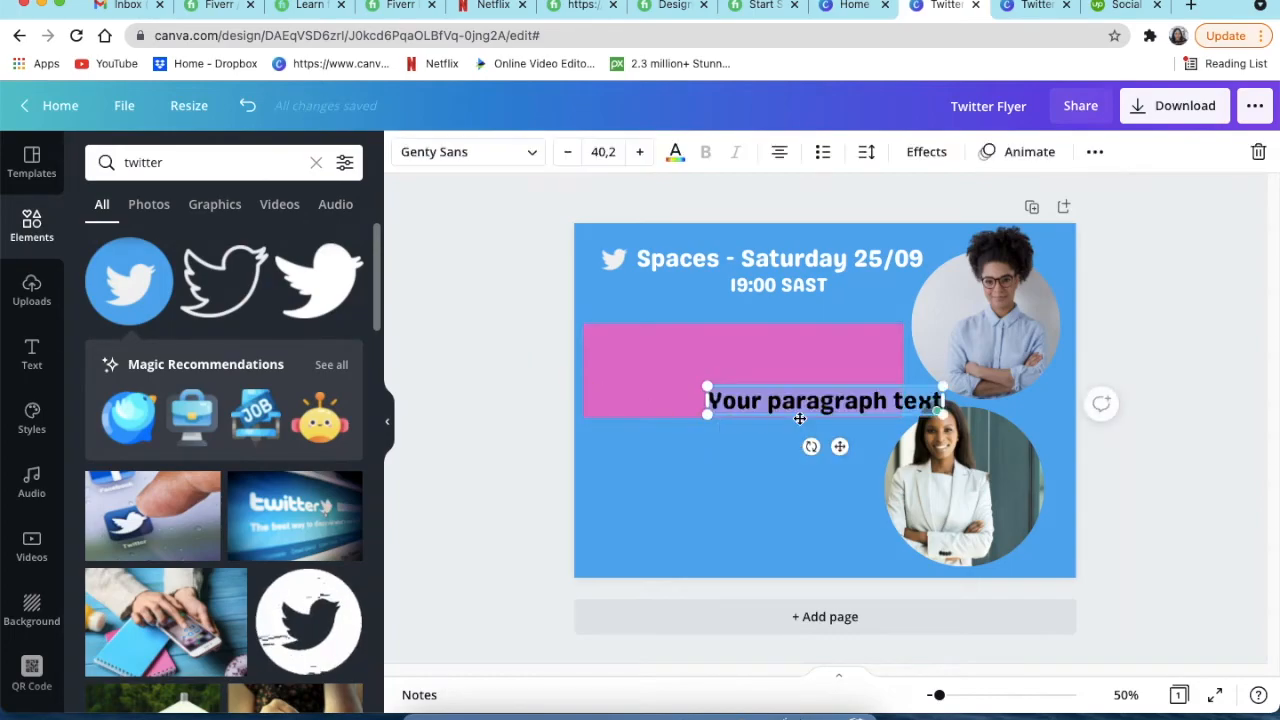
left_click_drag(794, 422, 728, 390)
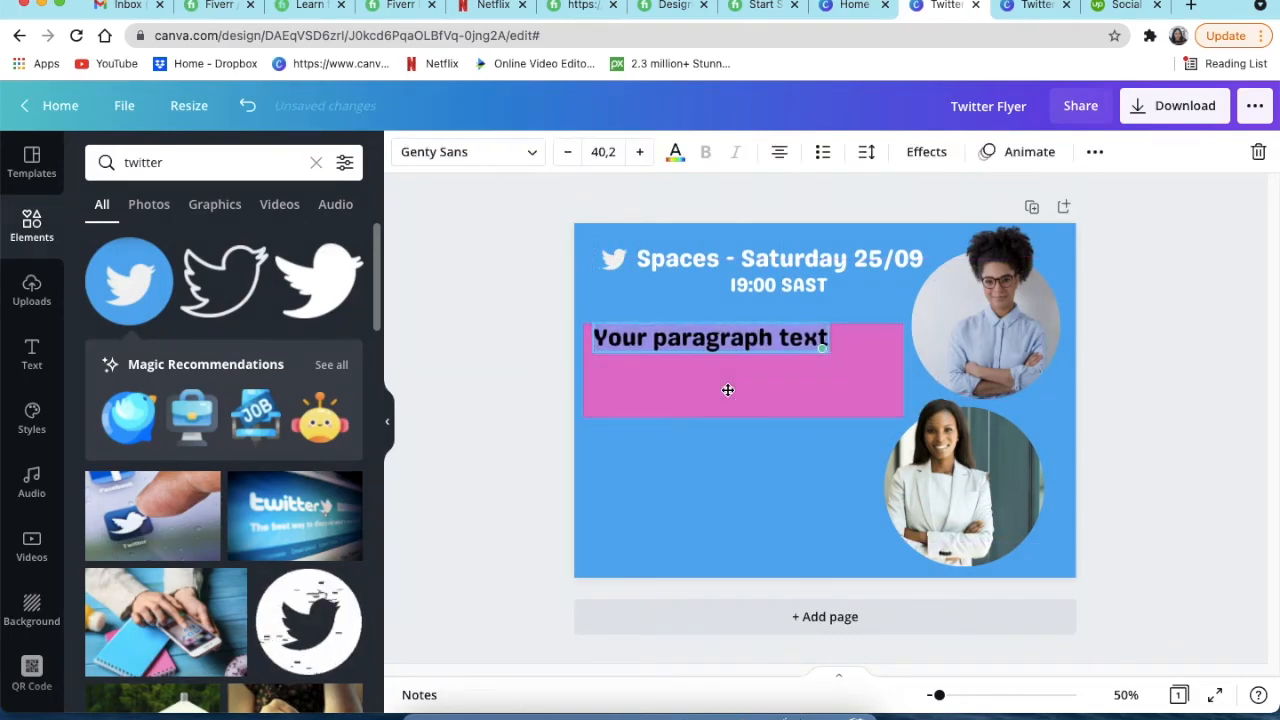
left_click(675, 152)
left_click(342, 244)
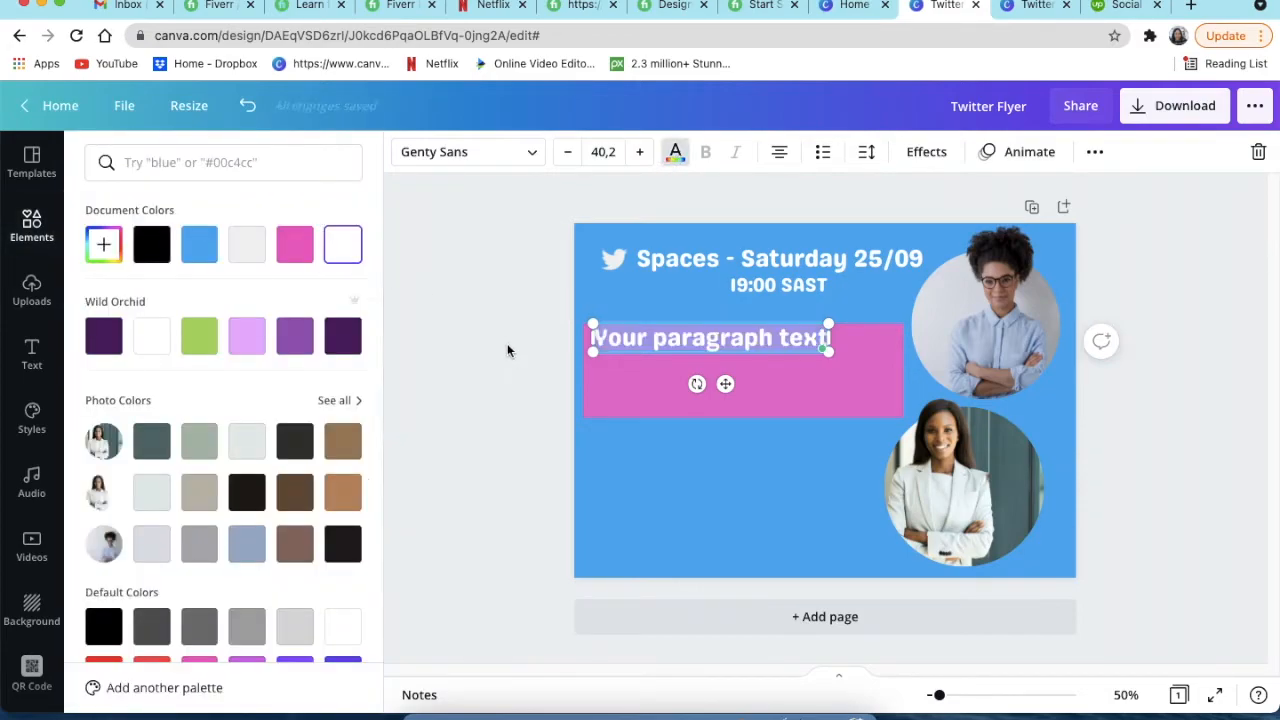
Step: Replace the placeholder text on the pink rectangle with "LEARN CANVA AND MAKE MONEY WITH YOUR DESIGNS!"
type("LEARN")
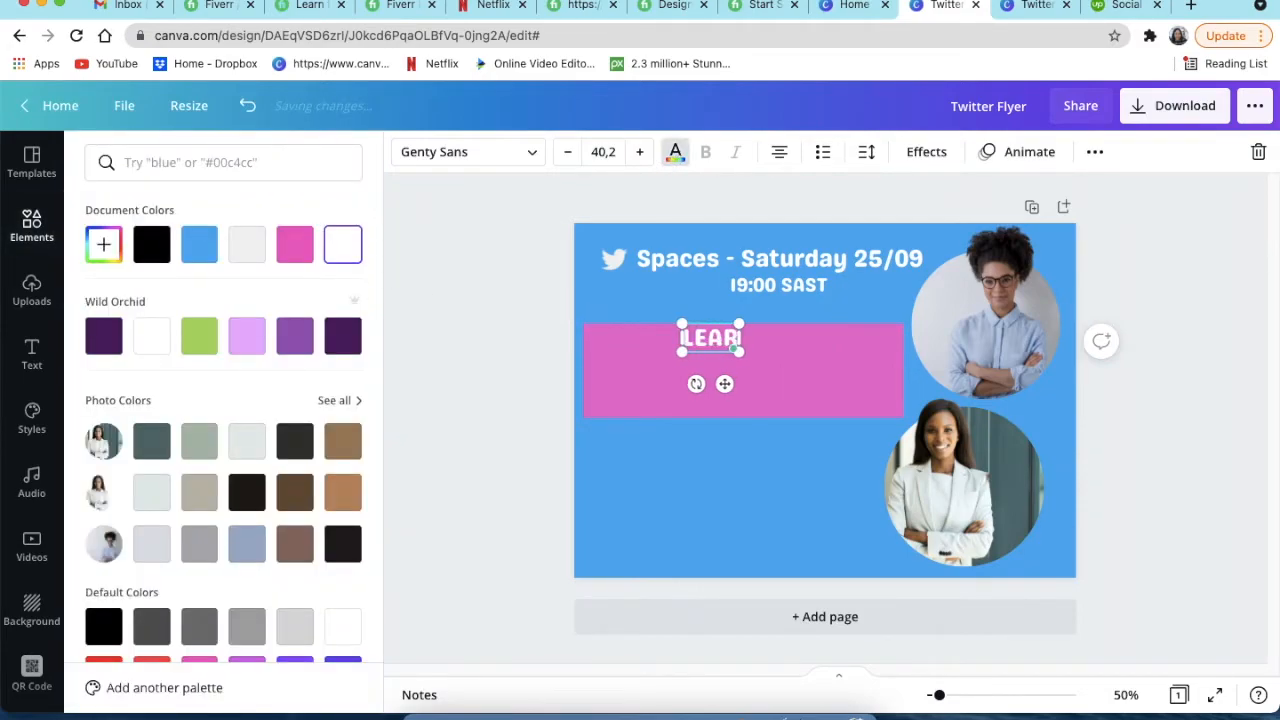
type(" CANVA AN")
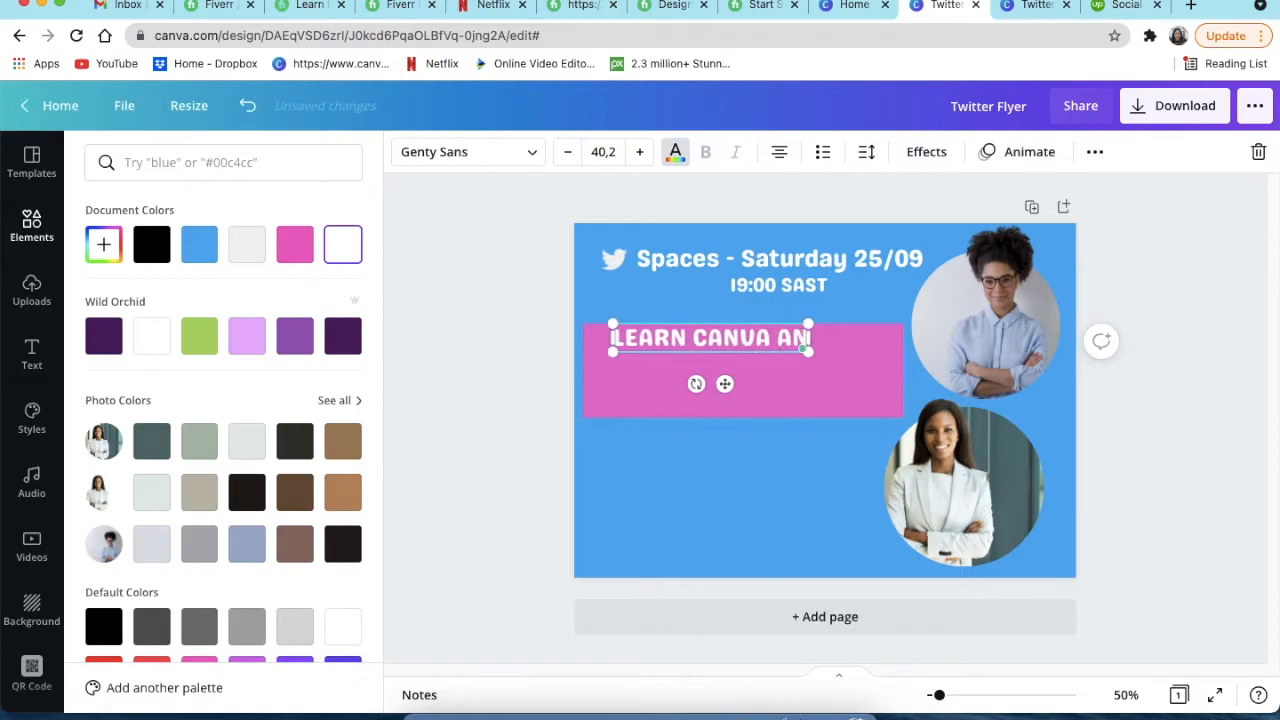
type("D MAKE MONEY")
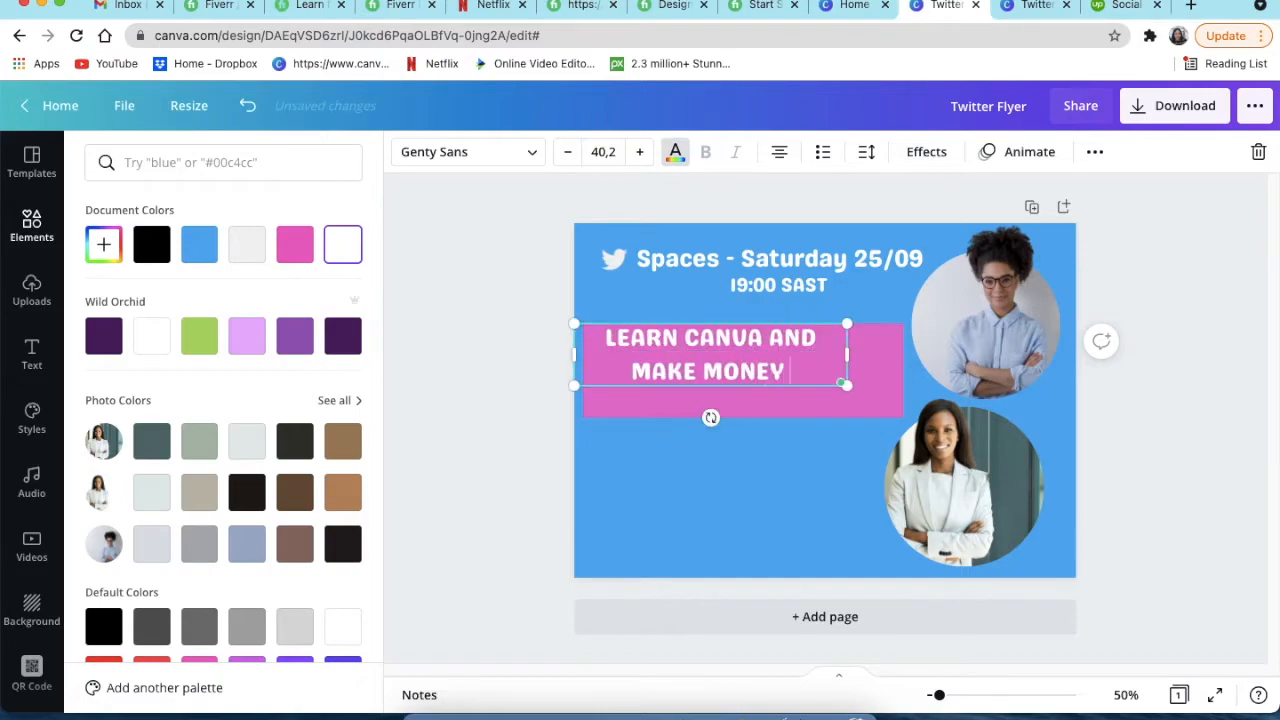
type(" WITH YOUR DESIGNS!")
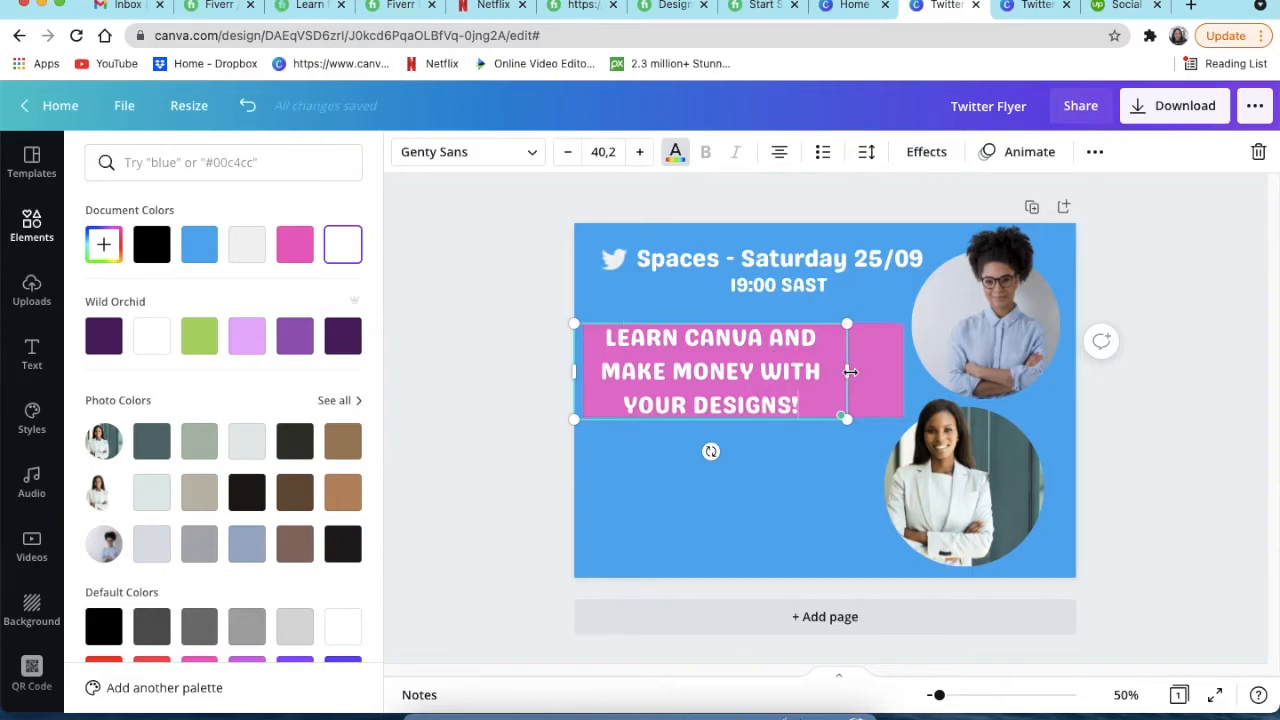
Step: Widen the "LEARN CANVA" text box to the width of the pink rectangle and centre it on the rectangle
left_click_drag(850, 372, 907, 383)
left_click(701, 370)
key("Escape")
left_click_drag(694, 371, 701, 374)
left_click(526, 383)
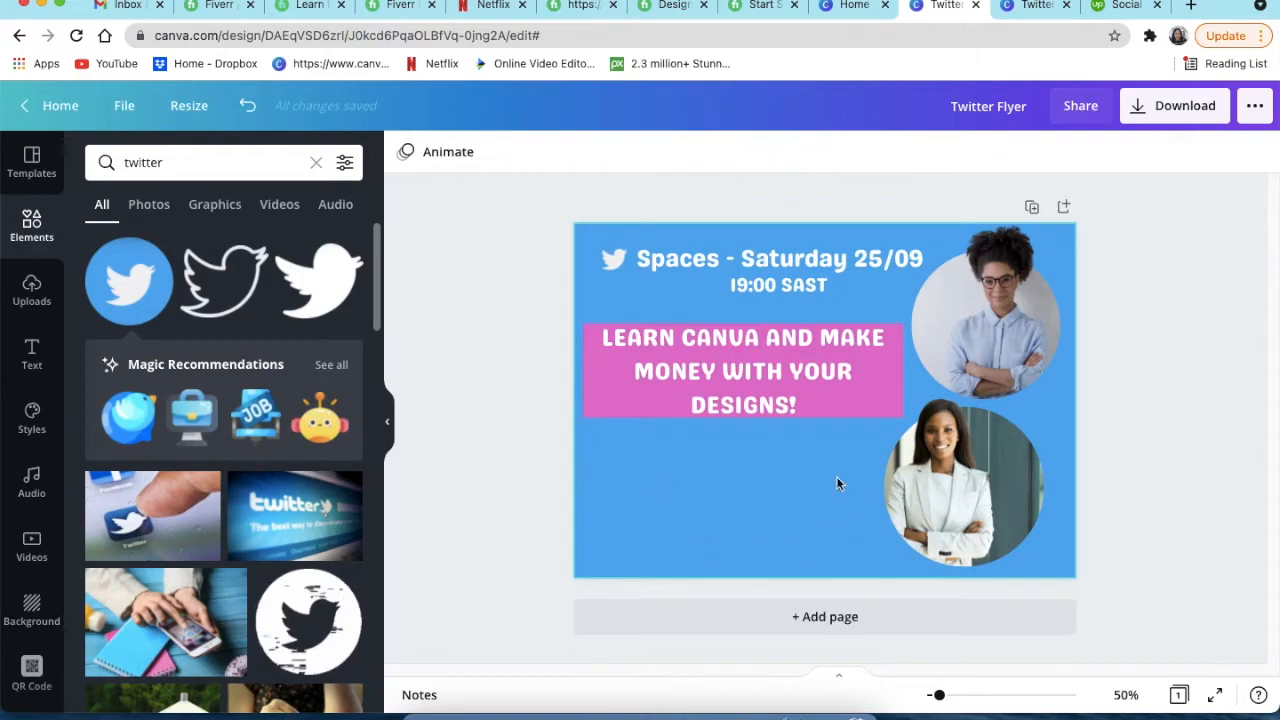
Step: Search the elements for "SOUND", place the Sound Wave Isolated Icon below the pink rectangle, and check its details
left_click(316, 162)
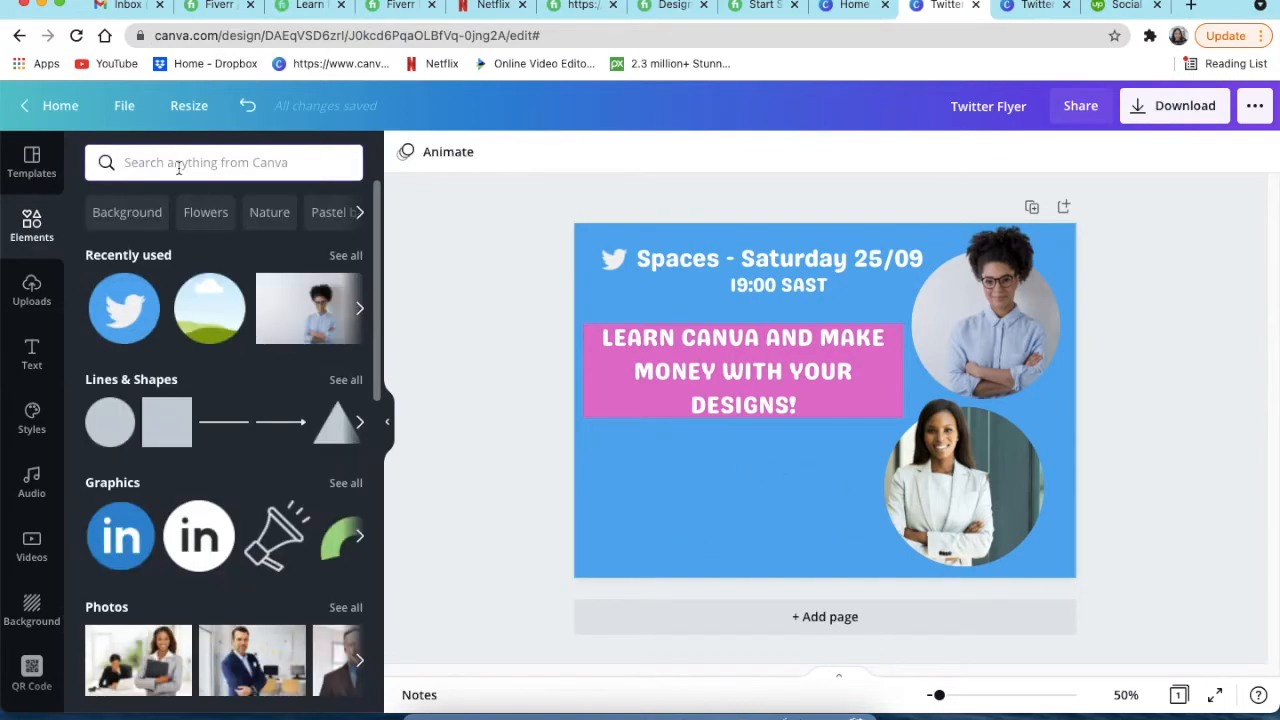
left_click(31, 230)
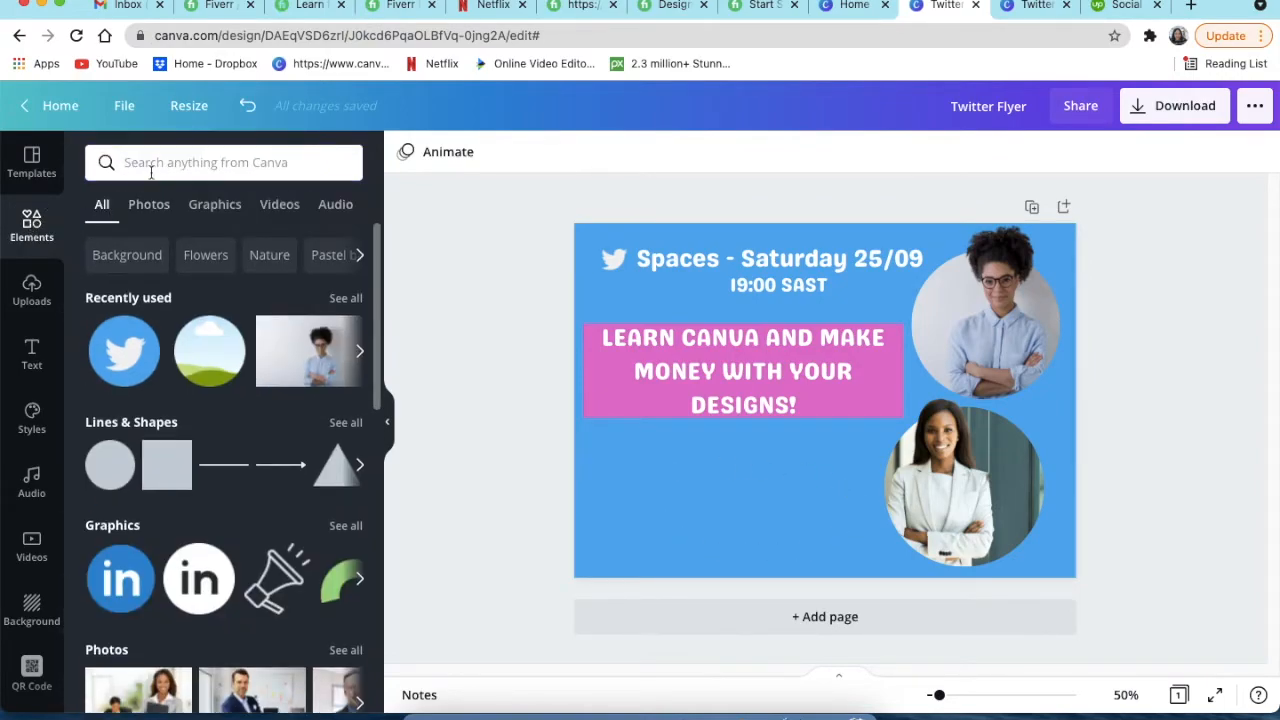
left_click(157, 163)
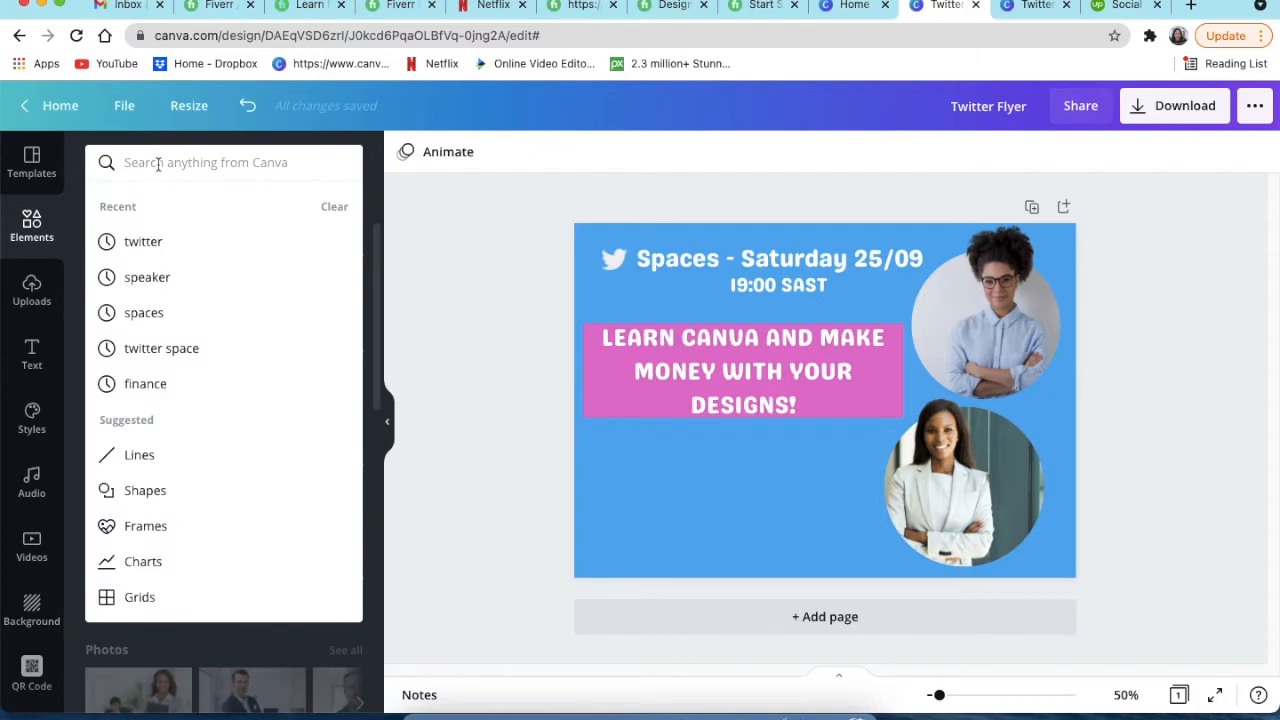
type("SOUND")
key("Return")
scroll(249, 381, "down", 5)
scroll(249, 381, "down", 5)
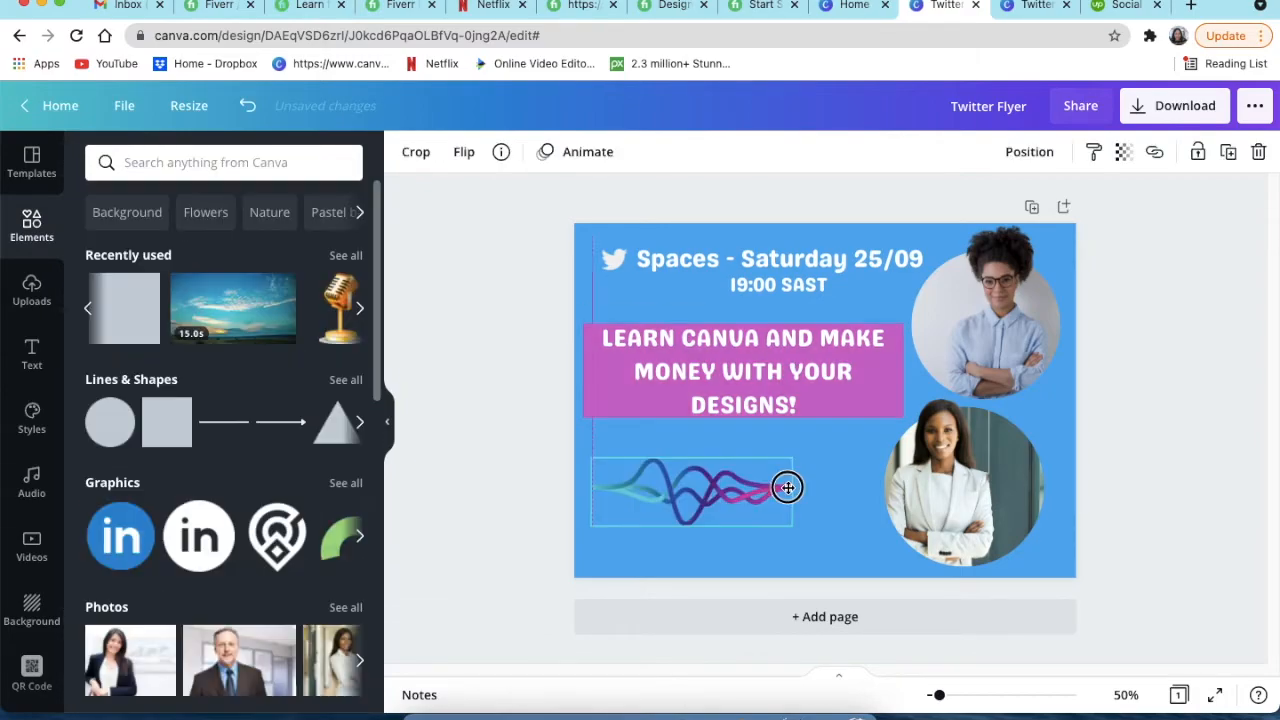
left_click_drag(786, 486, 776, 504)
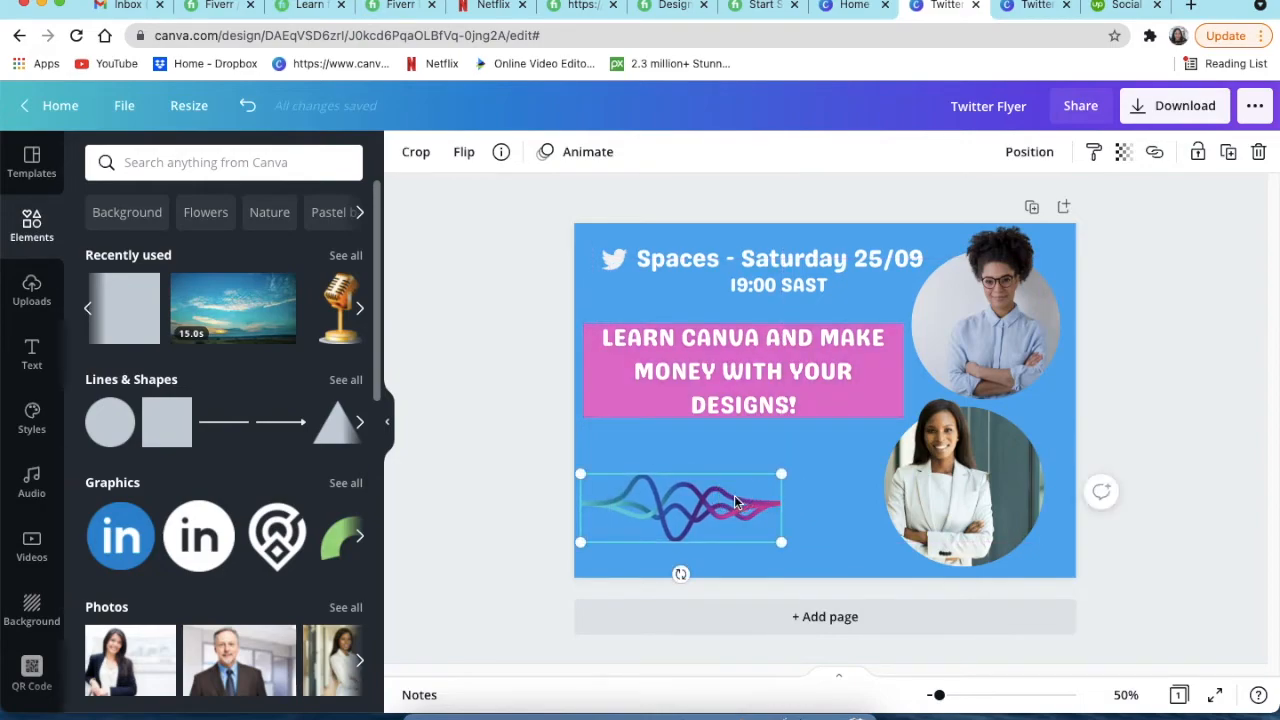
left_click(501, 151)
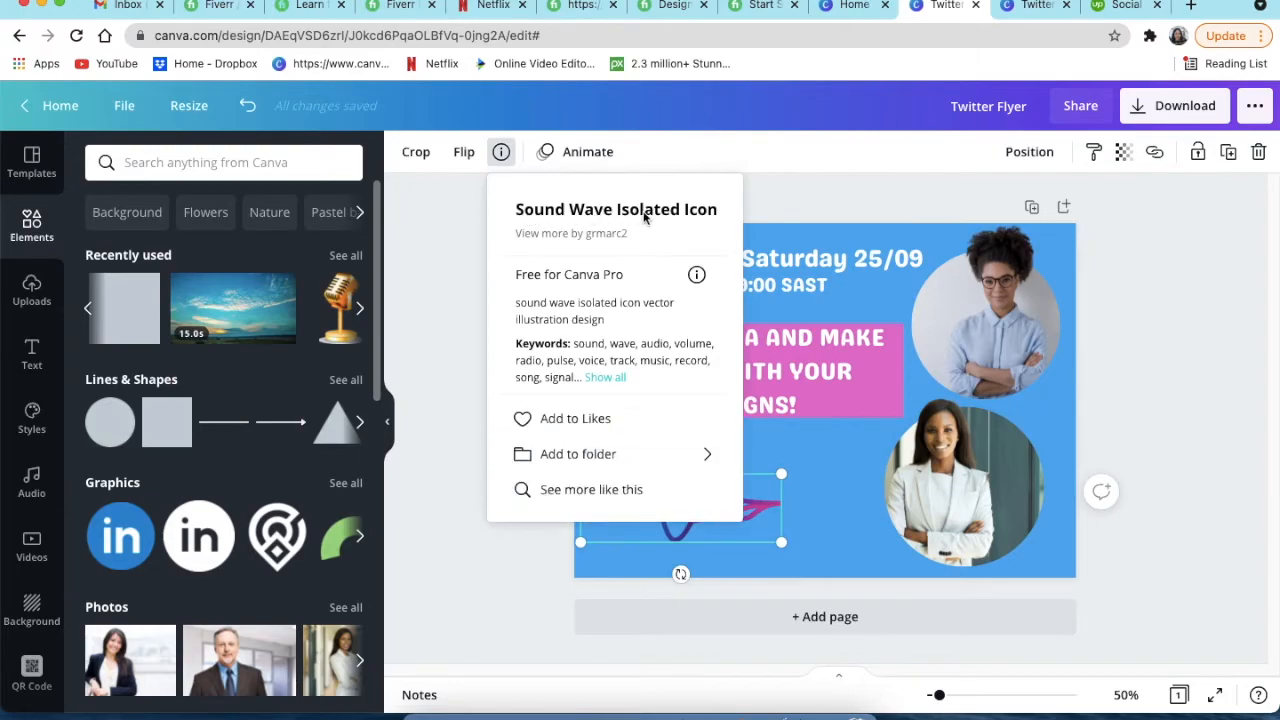
left_click(449, 289)
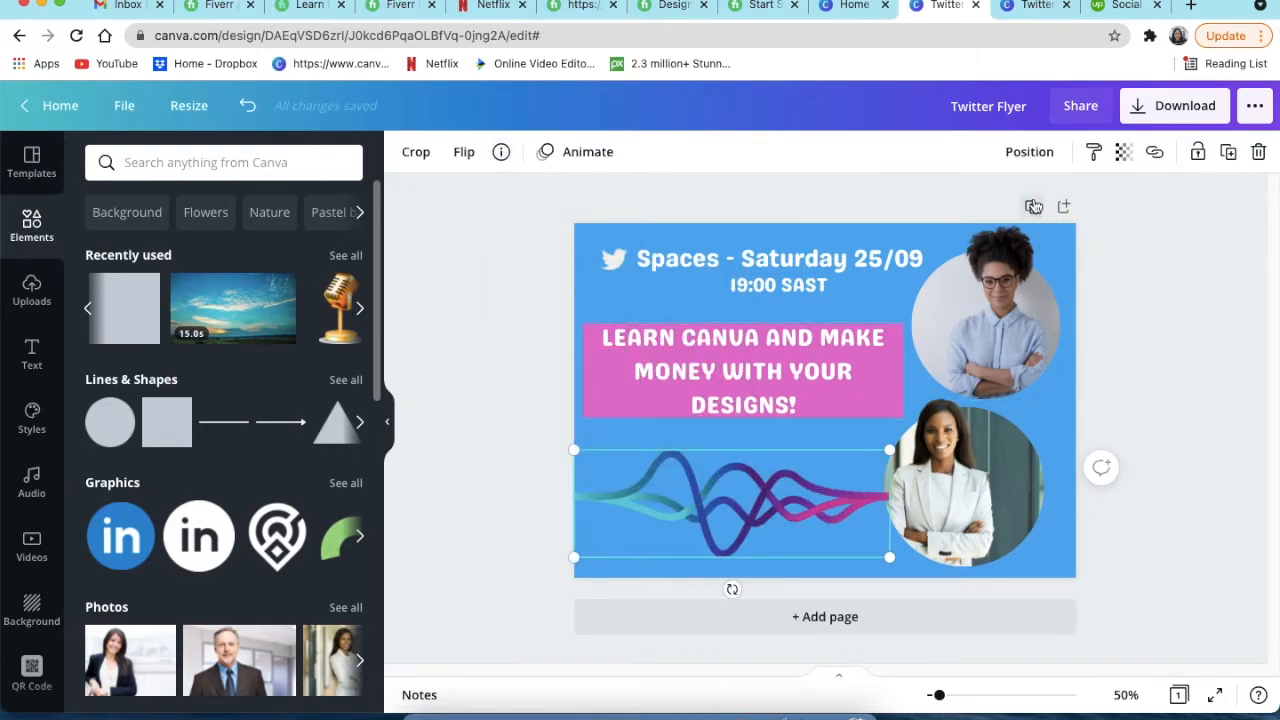
Step: Enlarge the sound wave to span from the page's left edge to the lower portrait and send it behind the portrait
left_click(1017, 160)
left_click(967, 207)
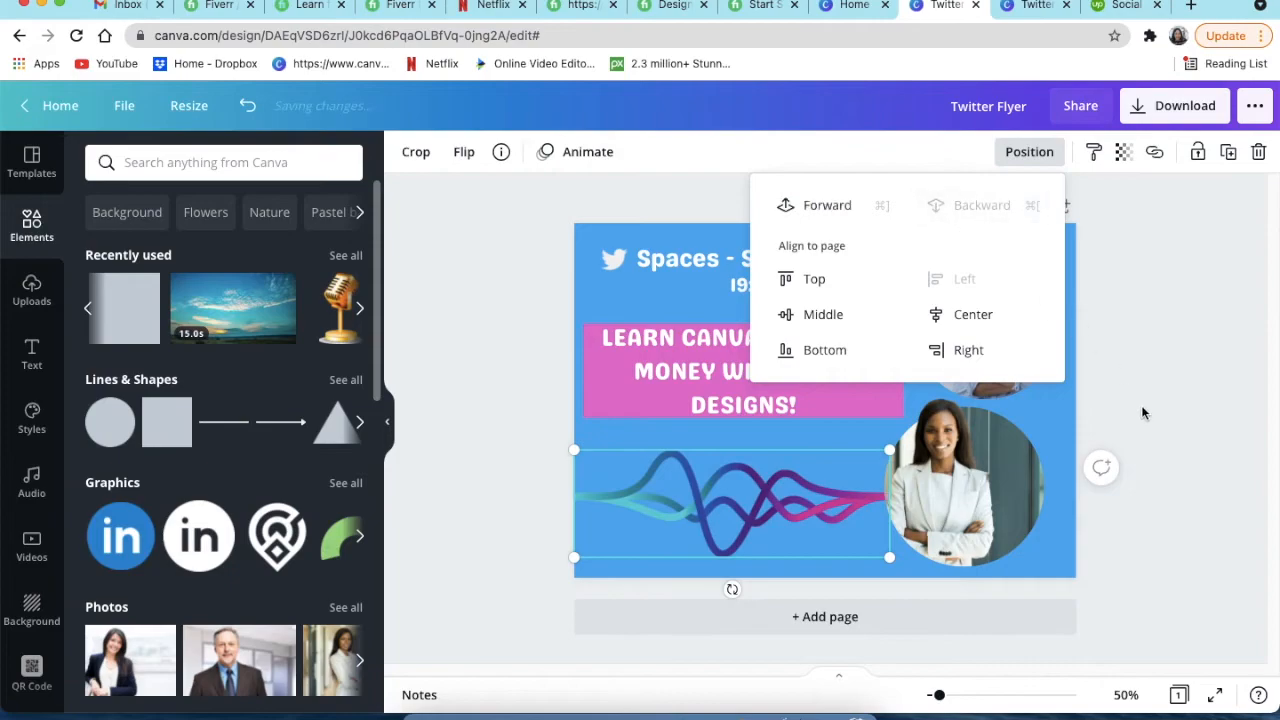
left_click(556, 510)
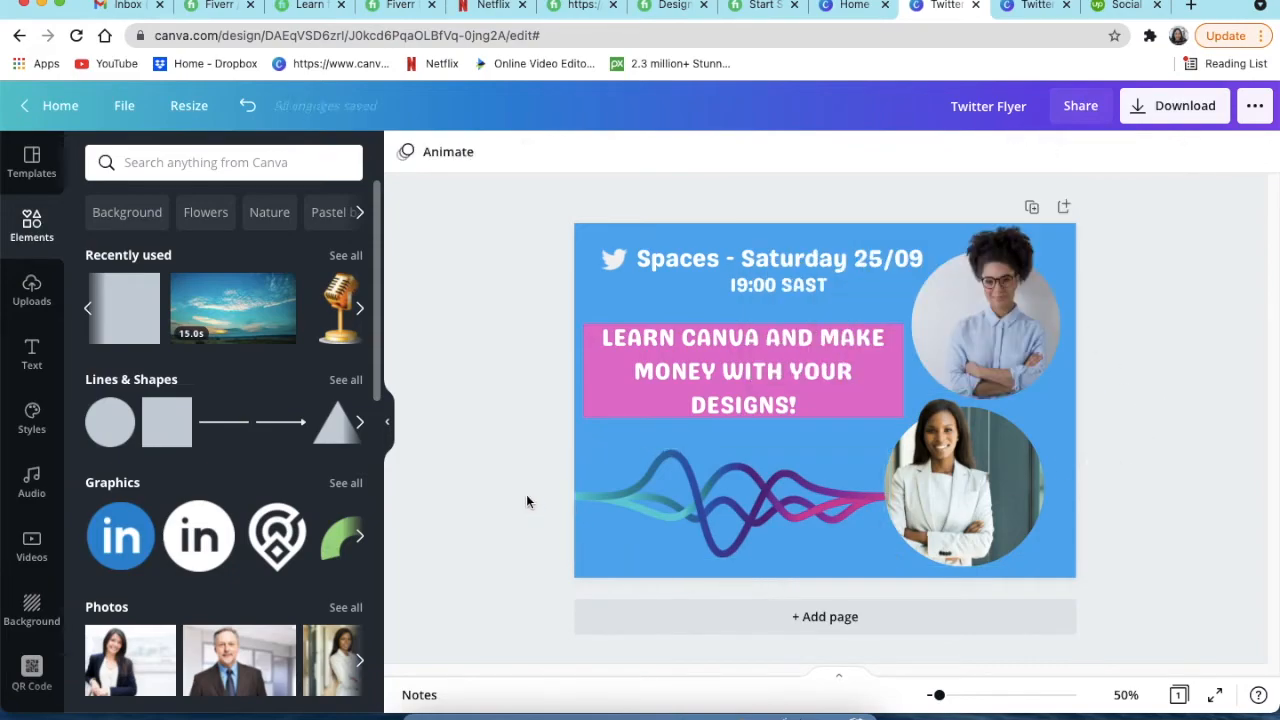
Step: Add a white text box beneath the sound wave, near the bottom of the flyer
key("t")
left_click_drag(842, 448, 718, 608)
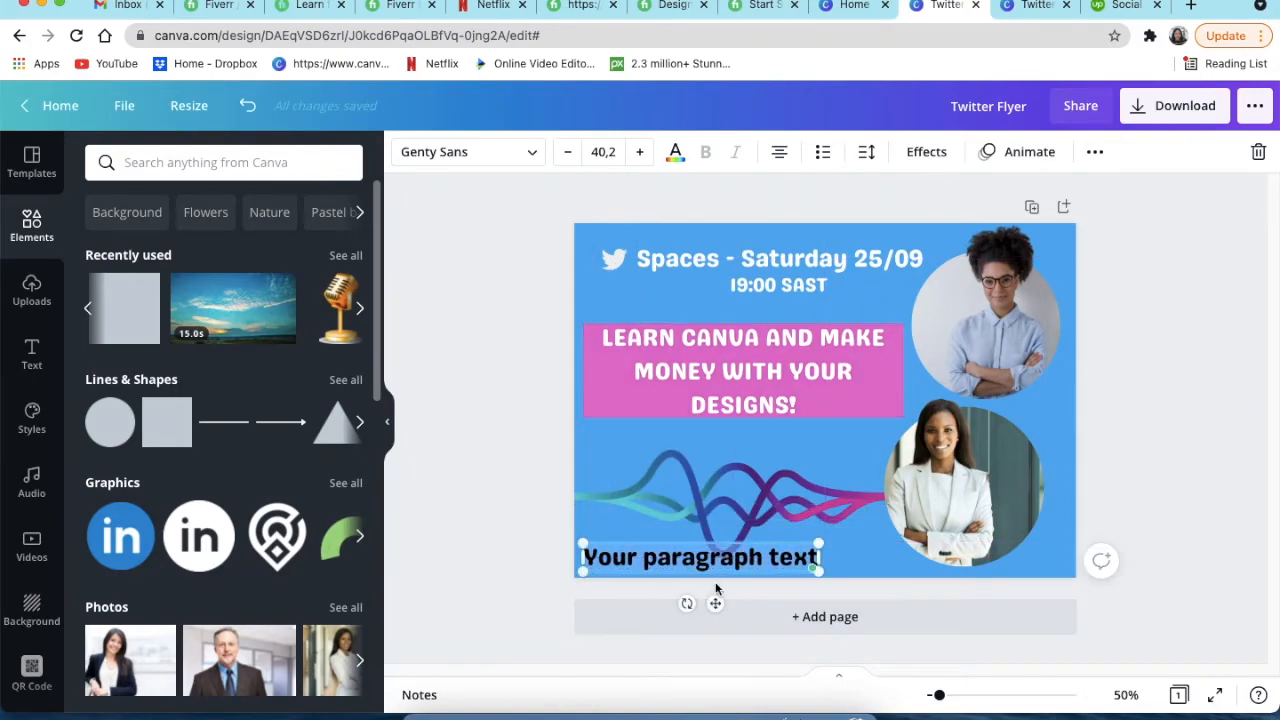
left_click(675, 153)
left_click(337, 248)
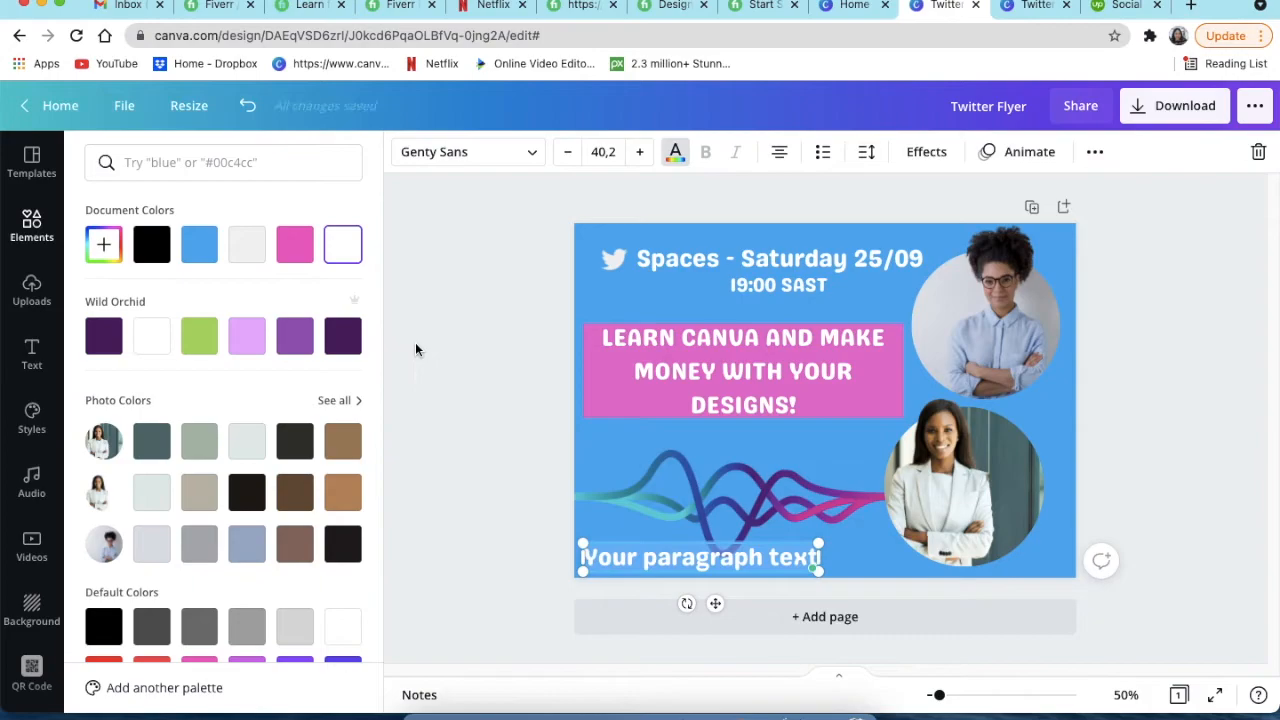
Step: Reduce the font size of the new text below the sound wave to 25,2
left_click(567, 153)
left_click(567, 153)
left_click(567, 153)
left_click(567, 153)
left_click(567, 153)
left_click(567, 153)
left_click(567, 153)
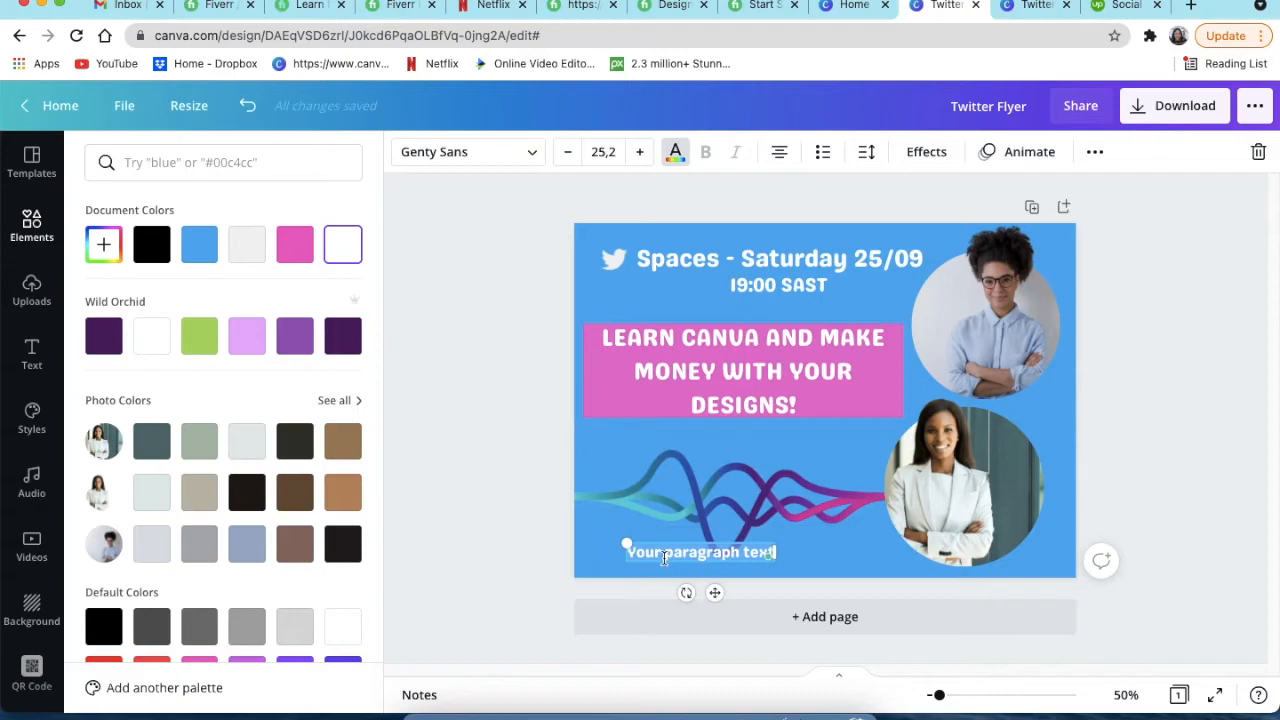
type("FIND")
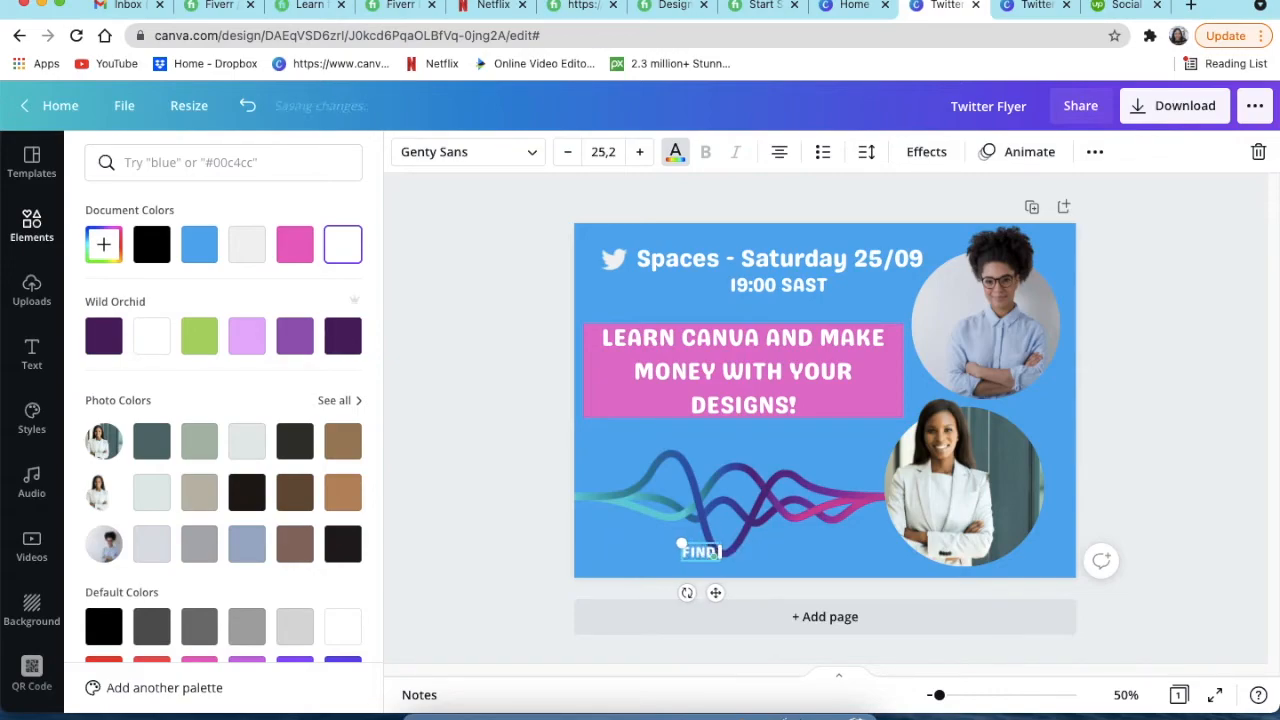
type(" LINK ON @")
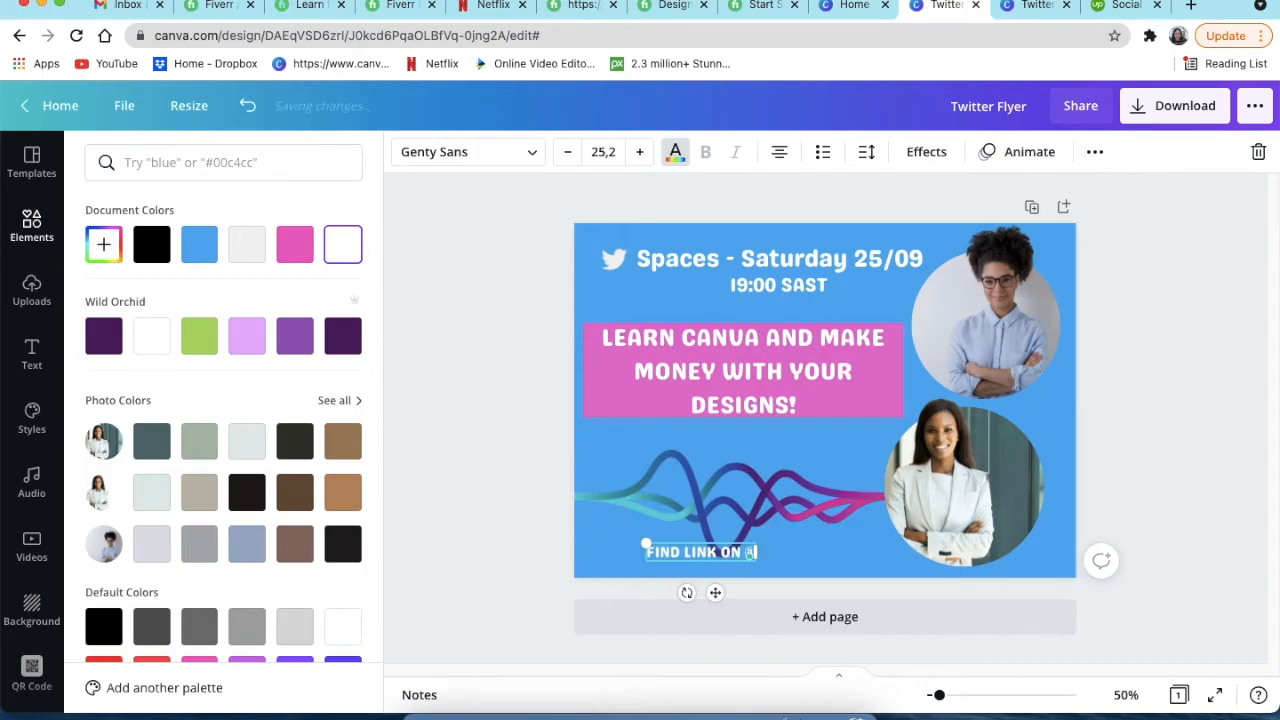
type("LER")
type("RN")
type("WITHSA")
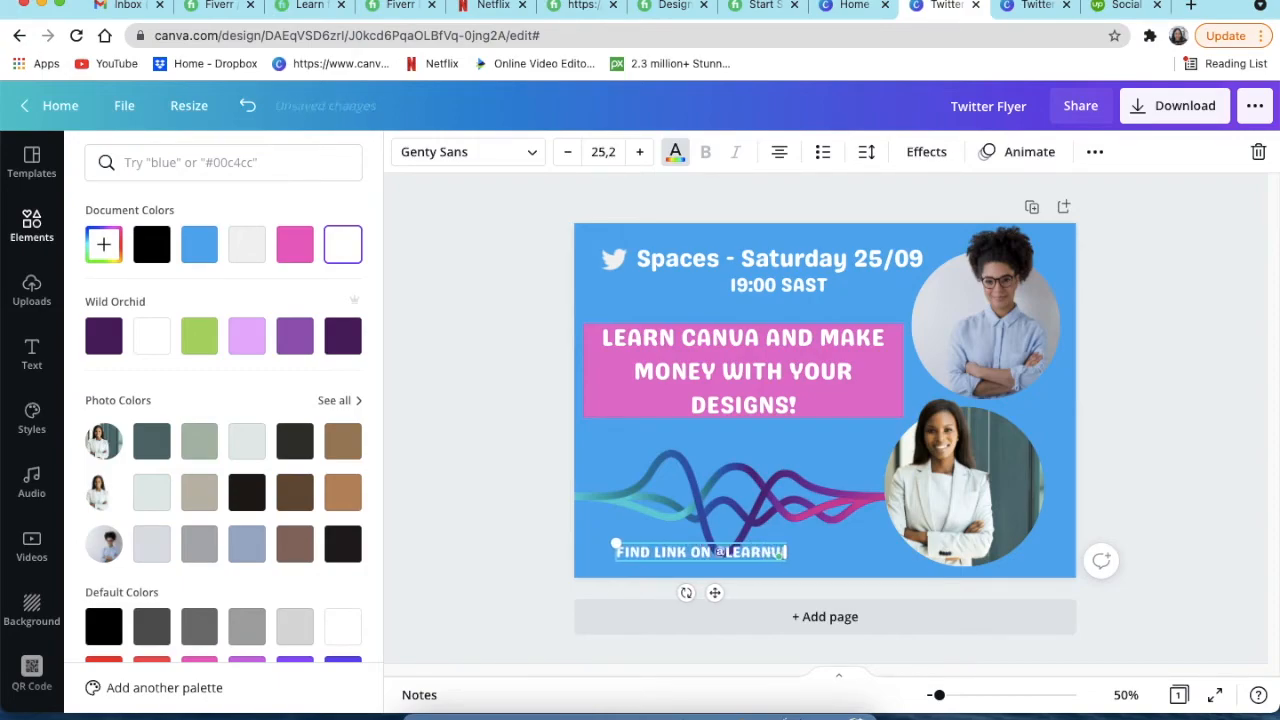
key("BackSpace")
key("BackSpace")
type("ZAB PINNE")
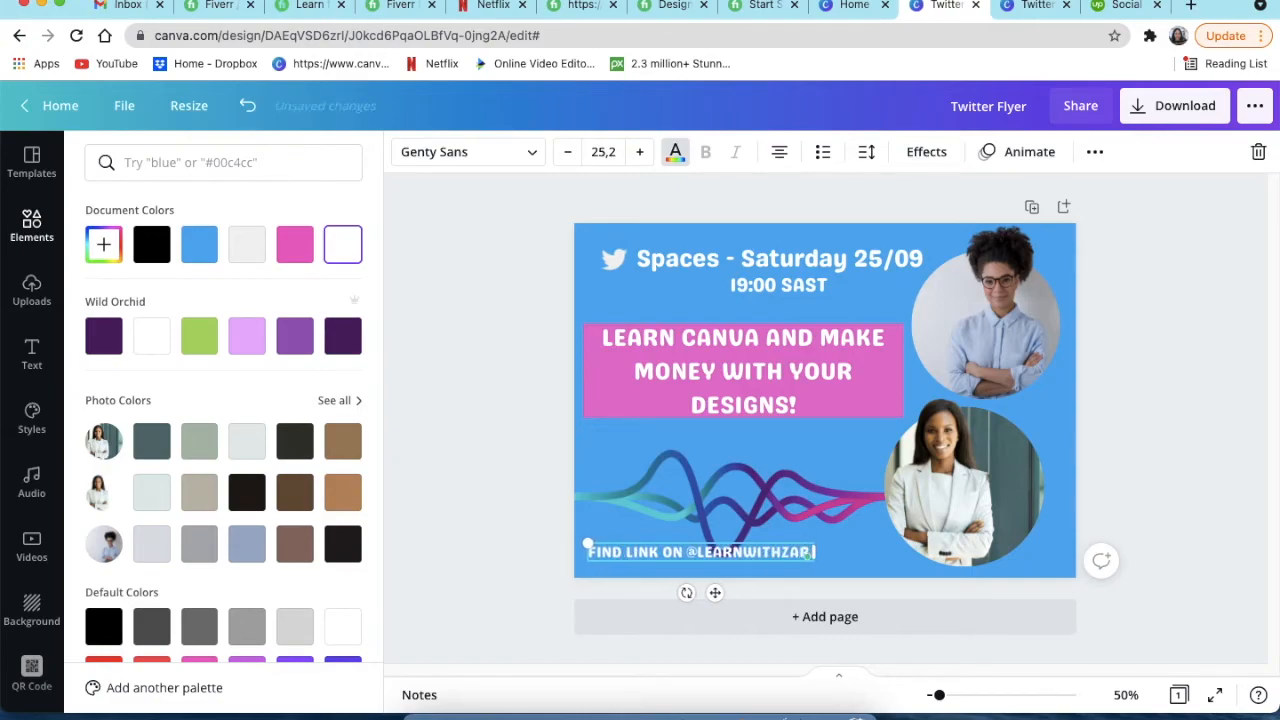
type("D TWEET")
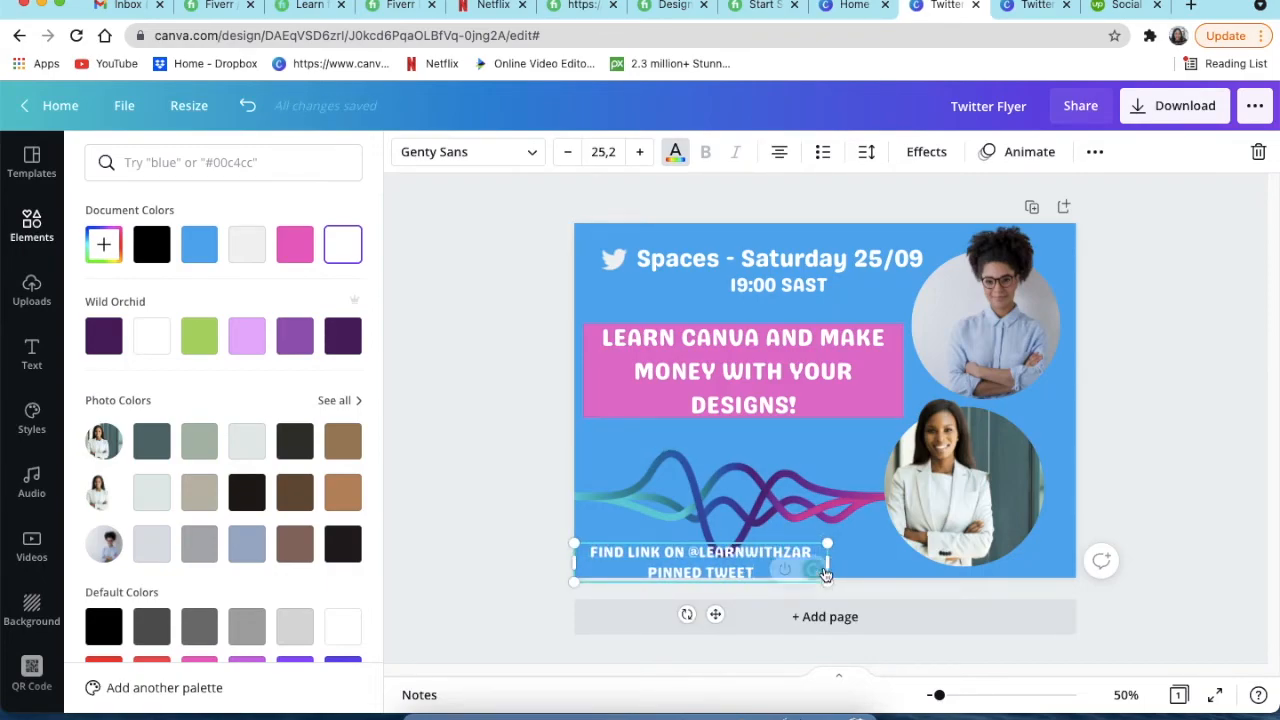
Step: Widen the pinned-tweet text to fit one line at font size 20,2 and move it down to the flyer's bottom edge
left_click_drag(828, 558, 909, 567)
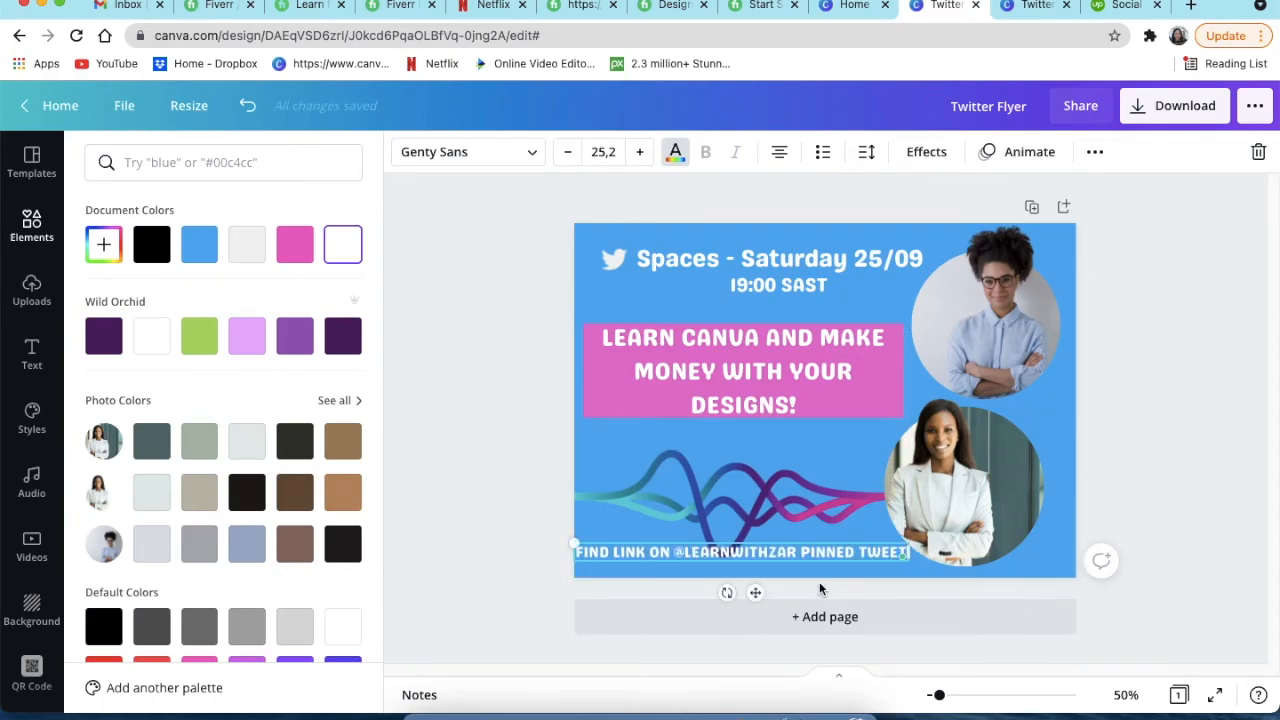
left_click(567, 152)
left_click(567, 152)
left_click(567, 152)
left_click(567, 152)
left_click(567, 152)
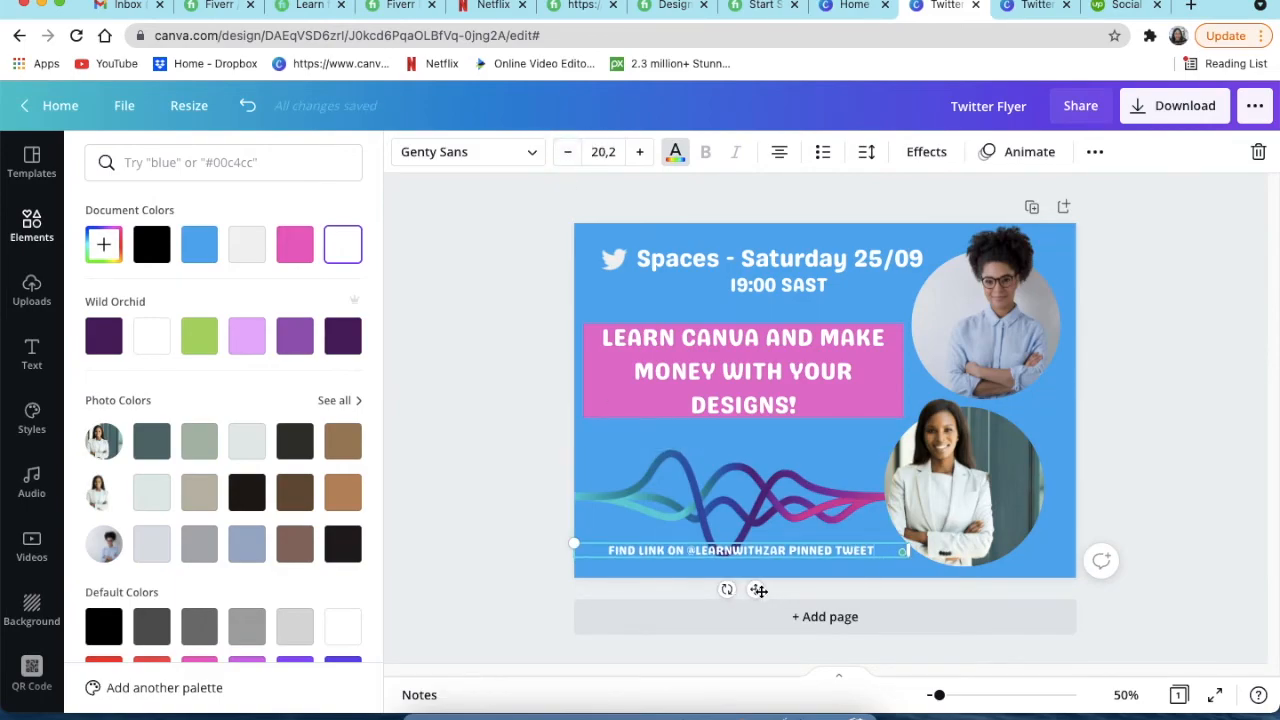
left_click_drag(757, 592, 735, 618)
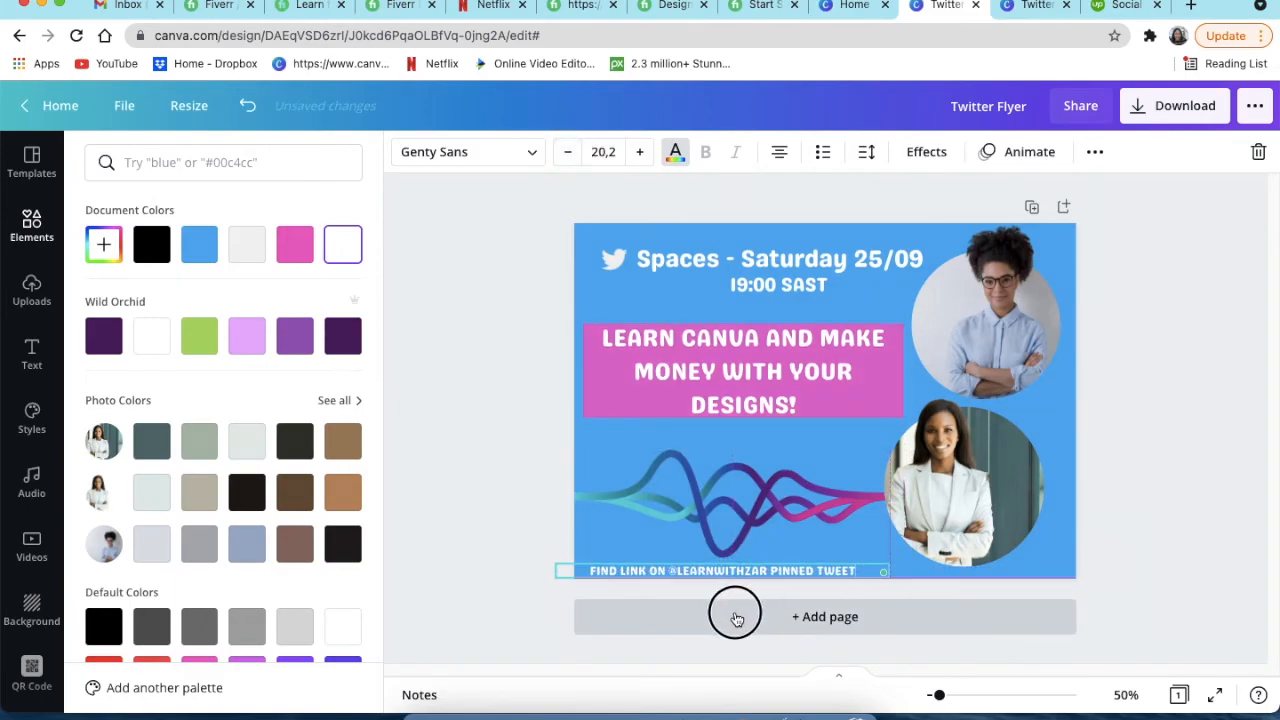
left_click(1138, 458)
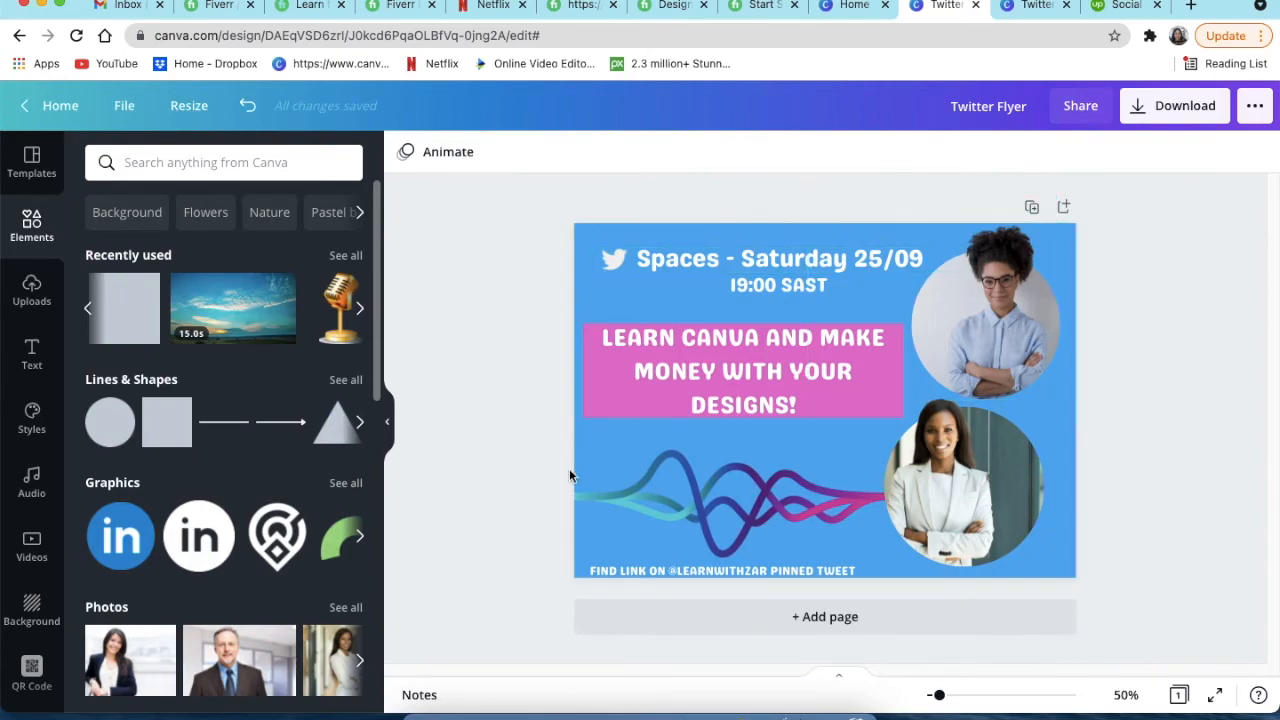
Step: Download the flyer as a PNG and open the downloaded Twitter Flyer.png
left_click(1180, 113)
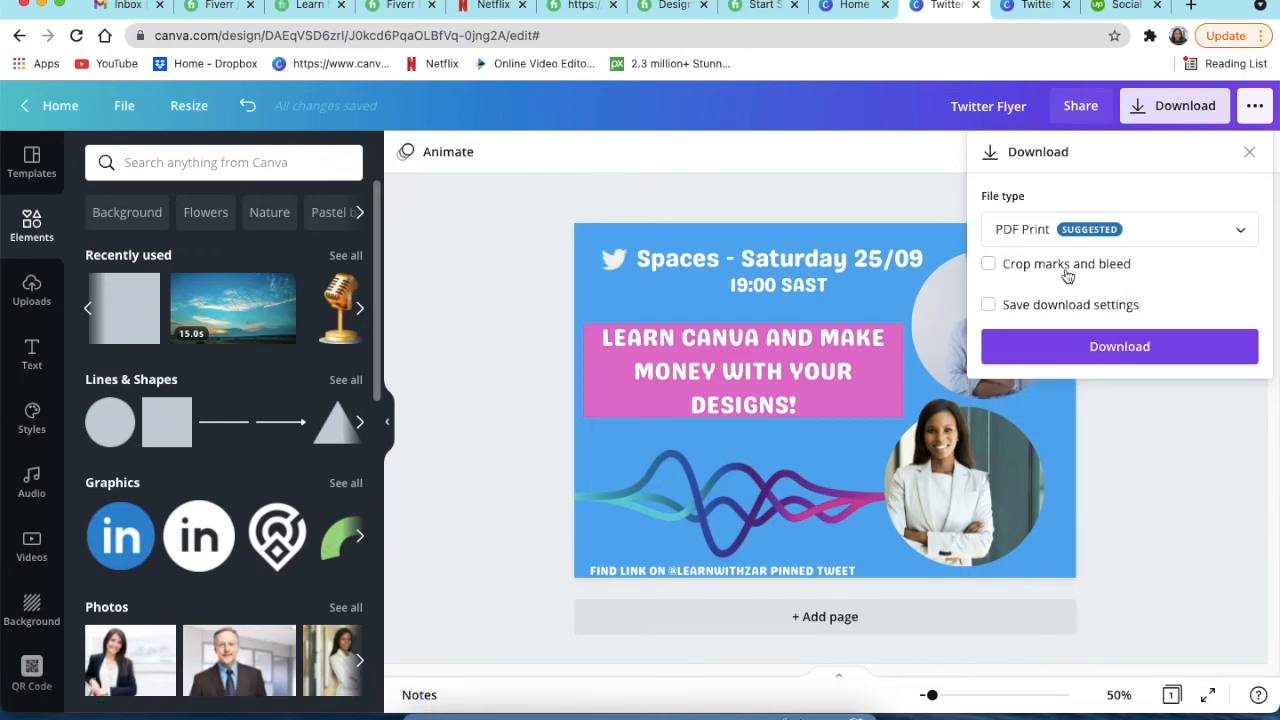
left_click(1240, 232)
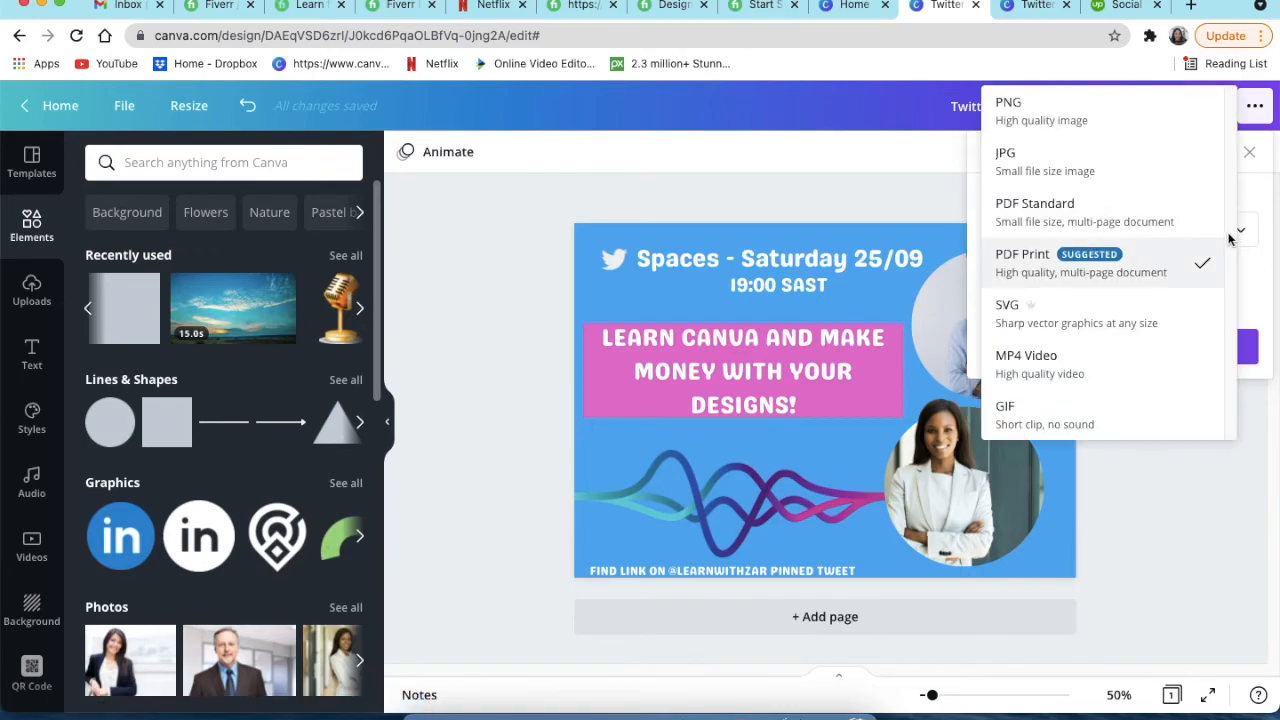
left_click(1034, 117)
left_click(1120, 458)
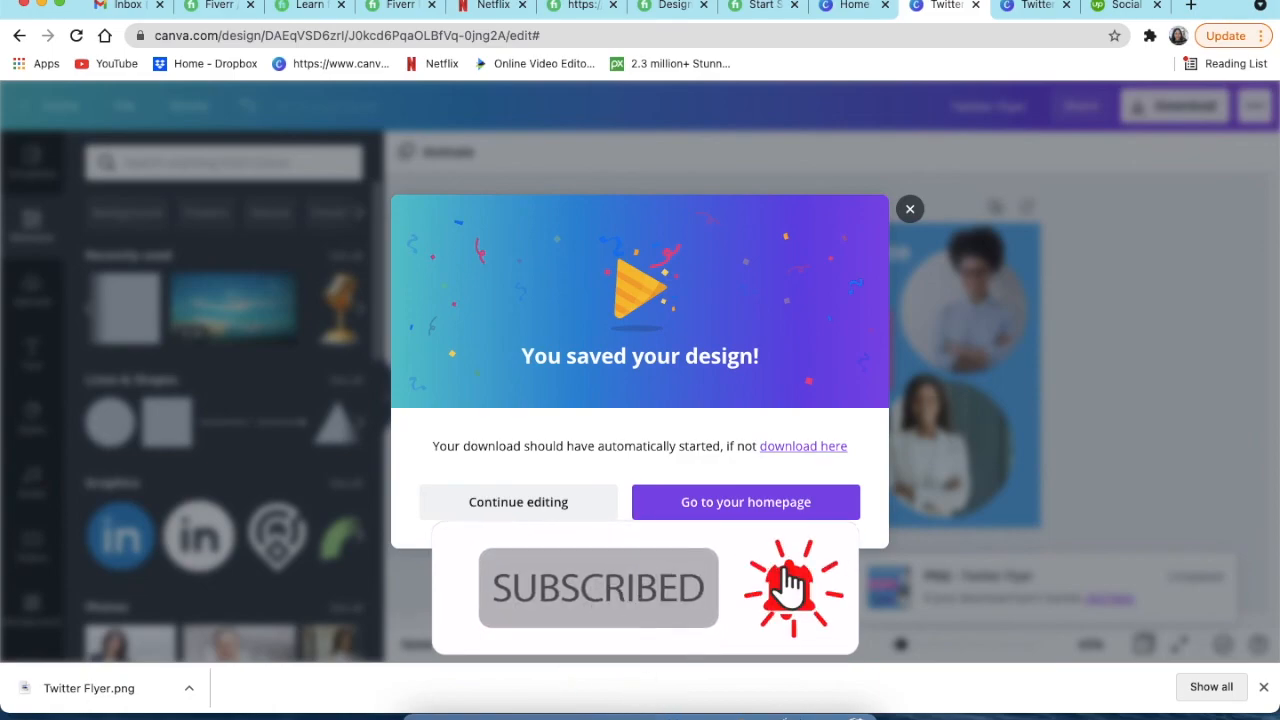
left_click(100, 688)
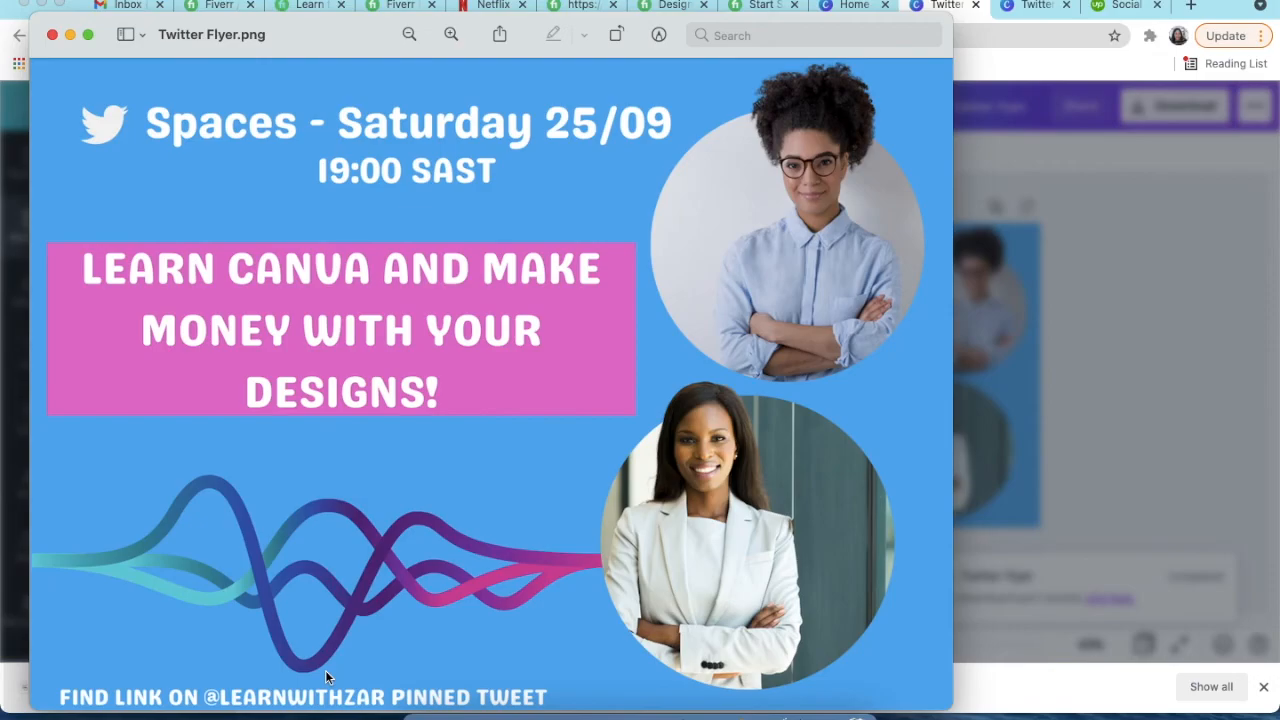